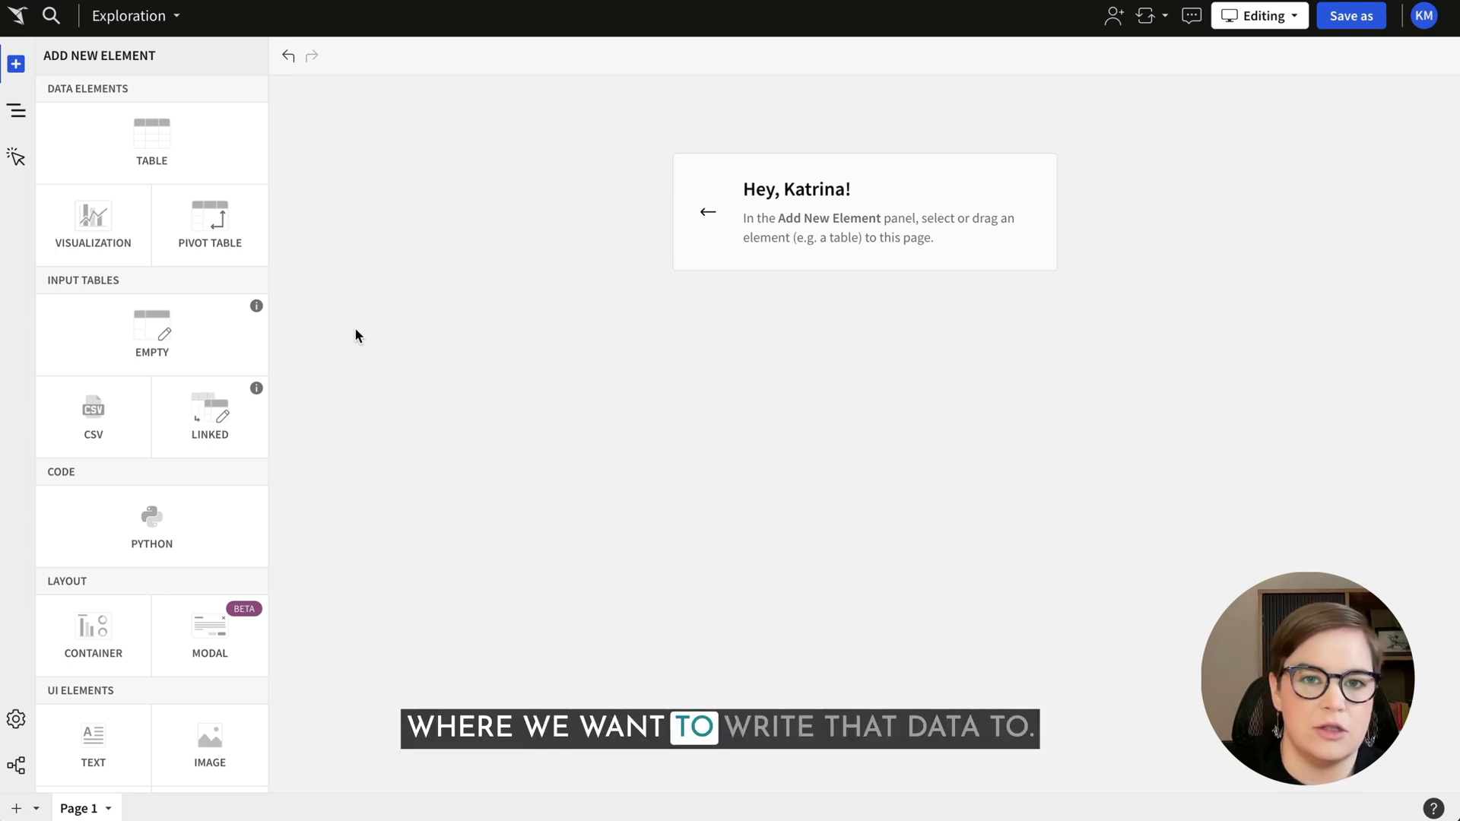
# Step: Add an empty input table on the Sigma Sample Database connection and place it at the top of the page canvas
pyautogui.click(218, 328)
pyautogui.moveTo(218, 327); pyautogui.dragTo(440, 304)
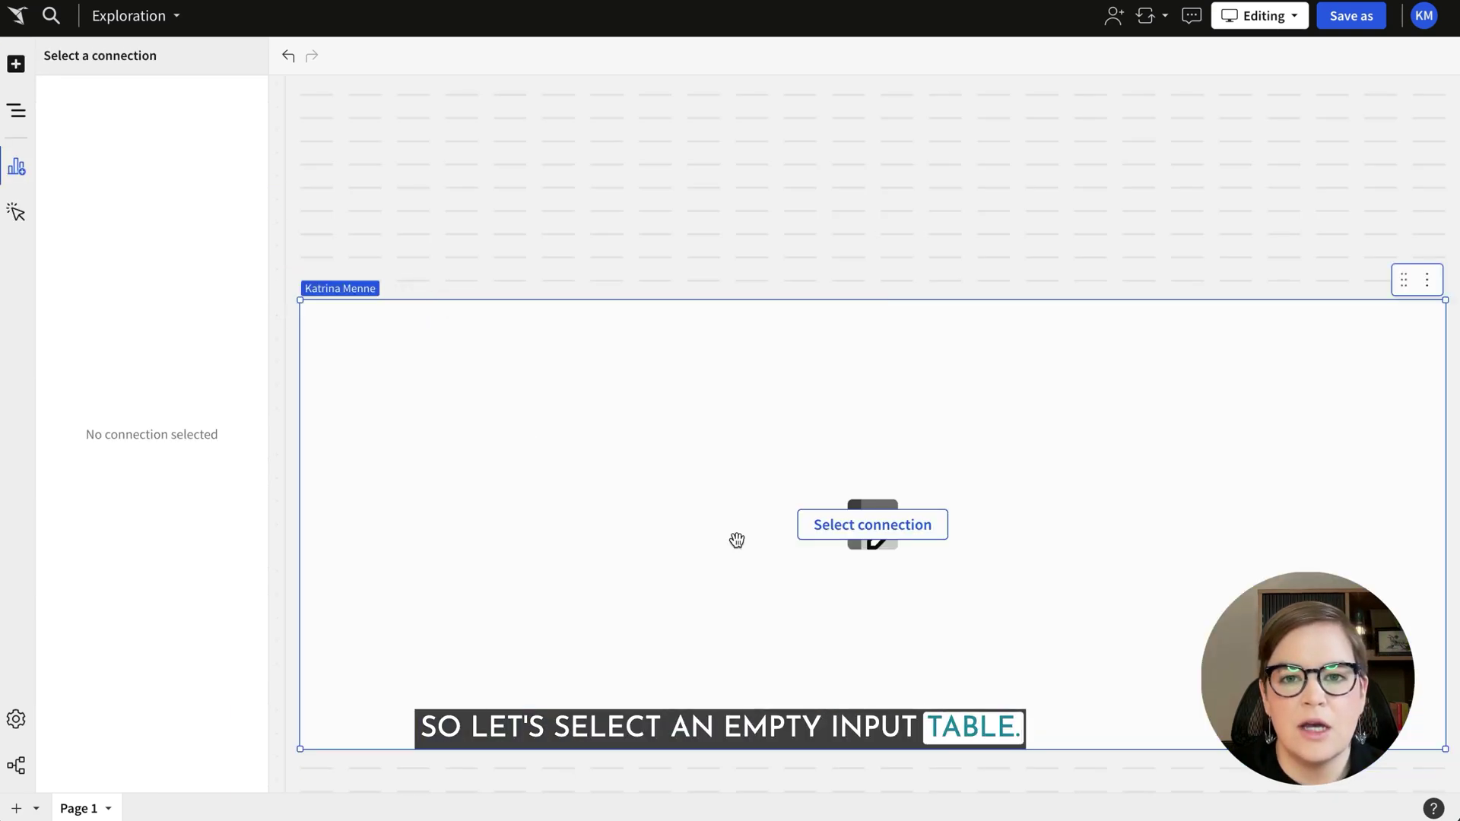
pyautogui.click(836, 524)
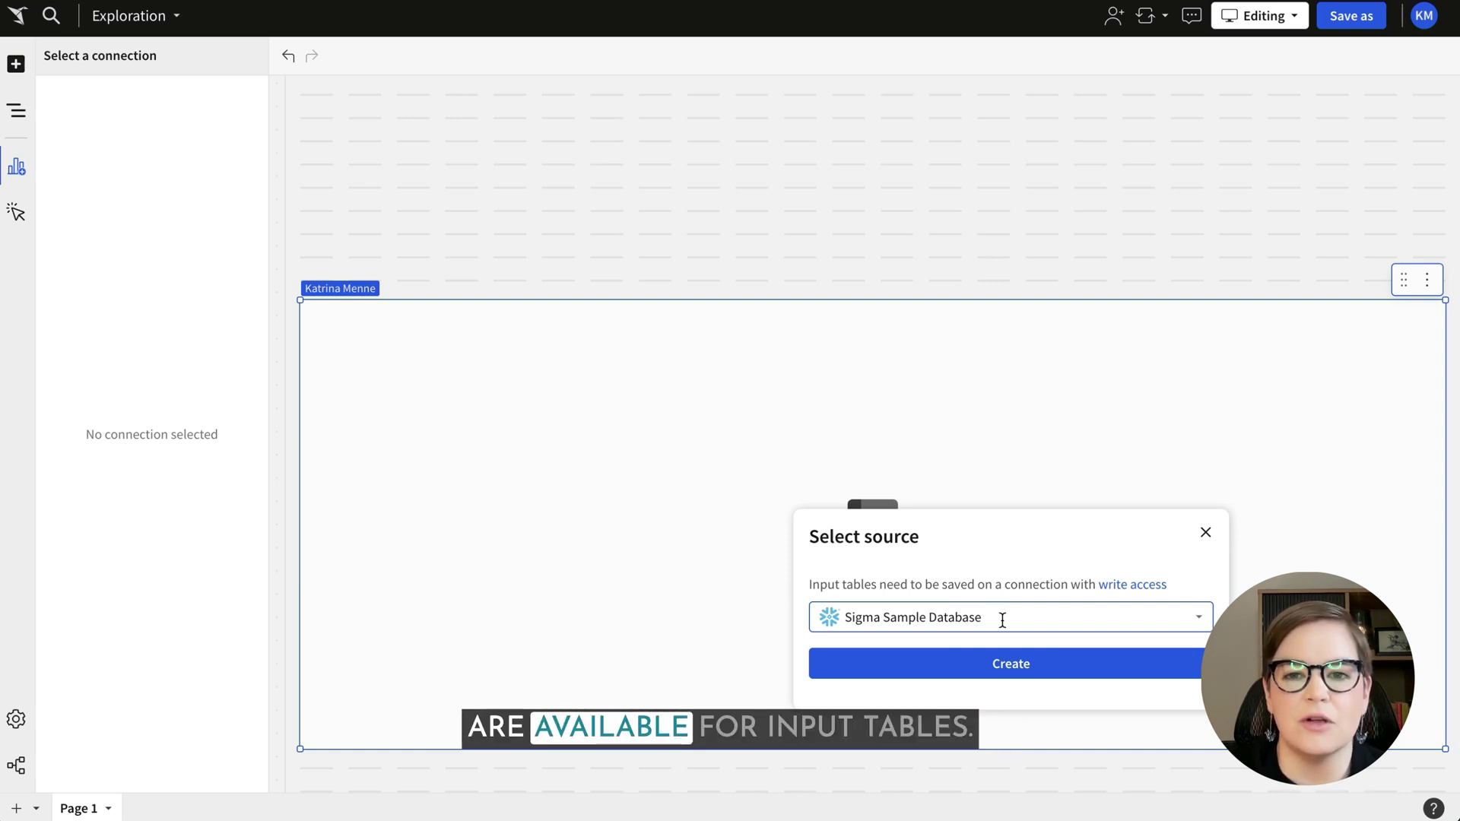
pyautogui.click(990, 658)
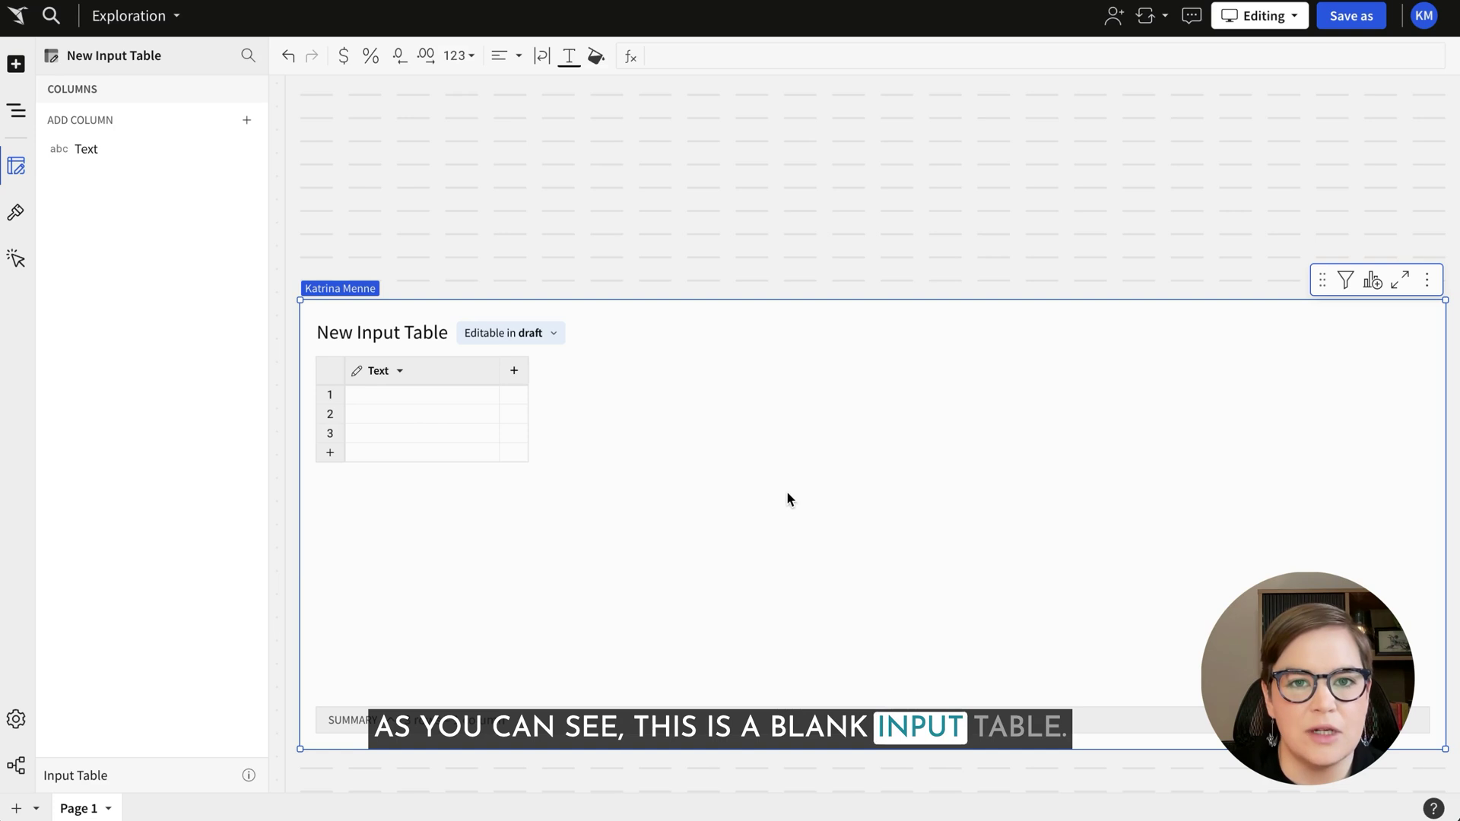
pyautogui.moveTo(775, 330); pyautogui.dragTo(760, 124)
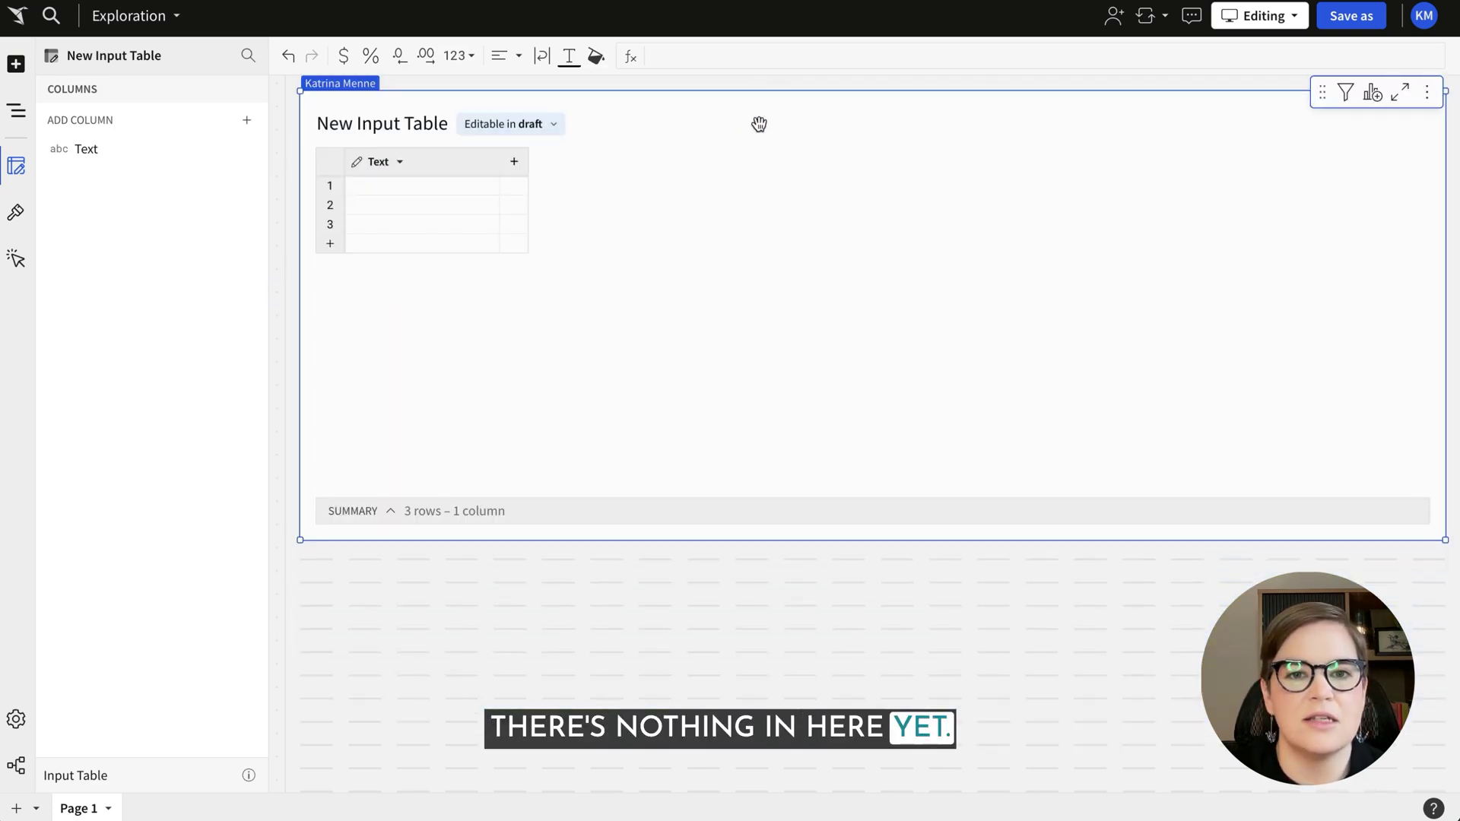
# Step: Rename the Text column of the new input table as "Something First"
pyautogui.click(421, 157)
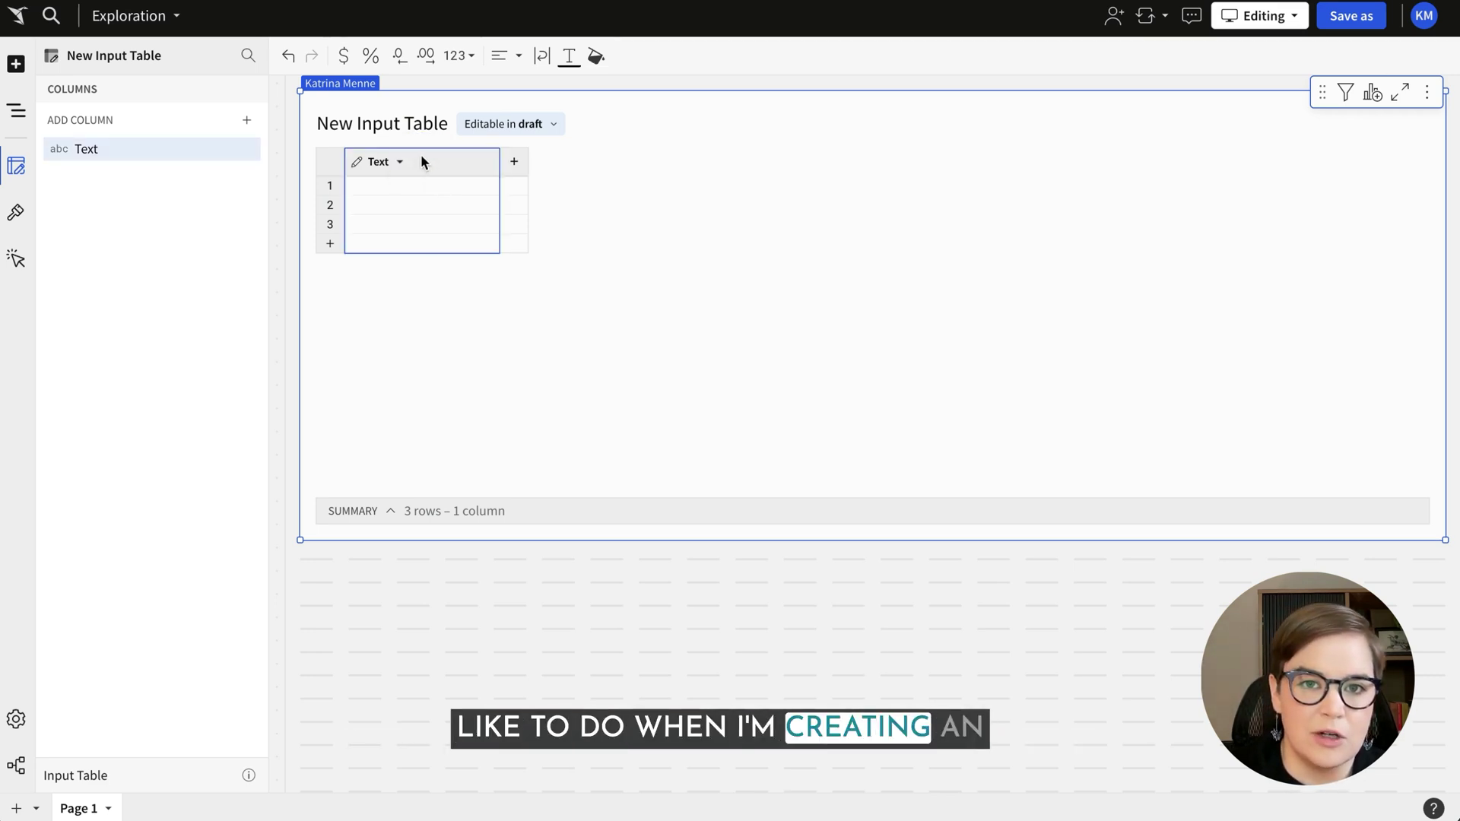
pyautogui.doubleClick(381, 161)
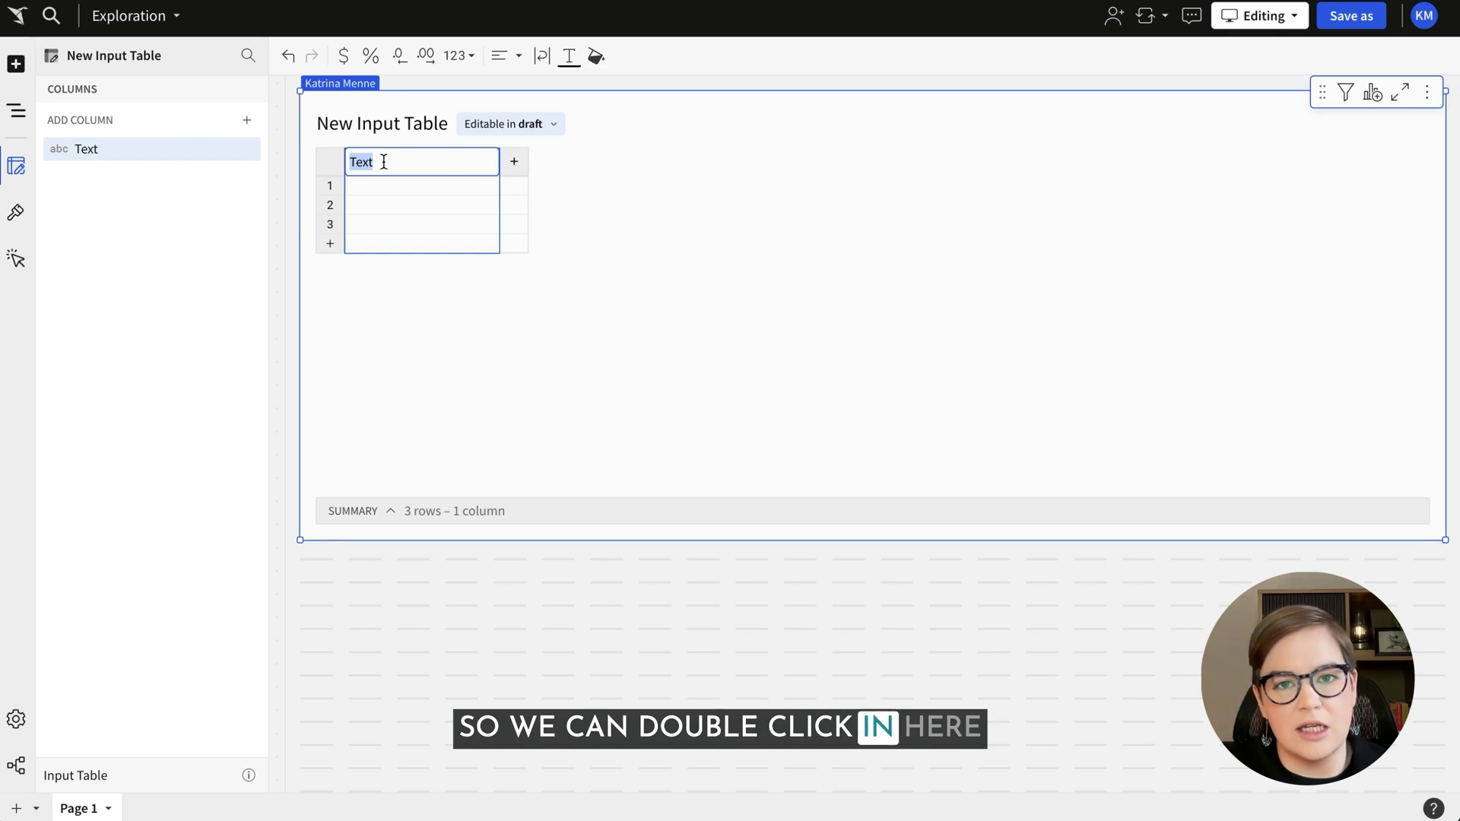
pyautogui.write('Something First')
pyautogui.press('Return')
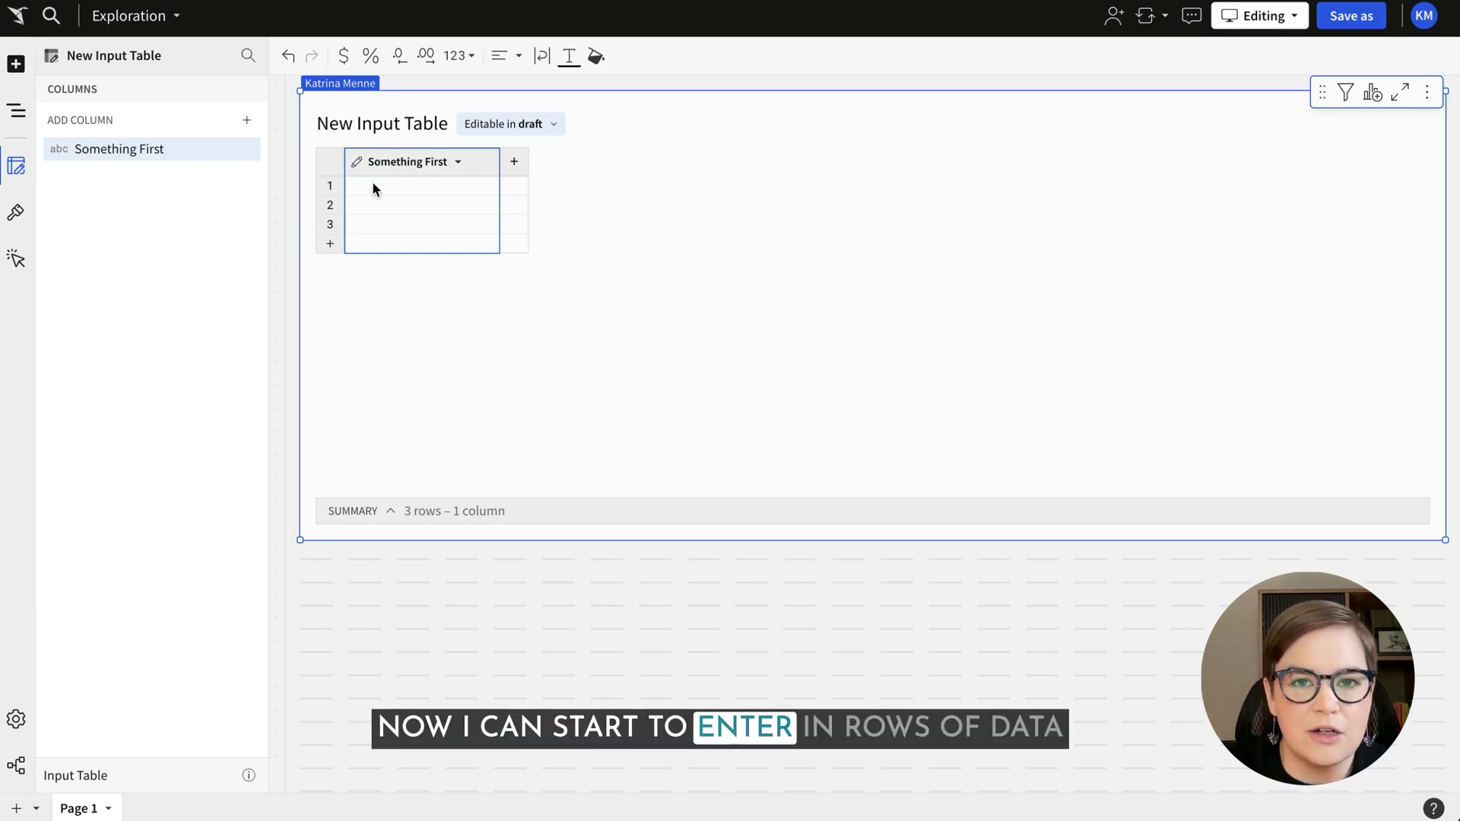
# Step: Enter "Row 1", "Row 2", "Row 3" and "Row 4" in consecutive rows of the Something First column
pyautogui.doubleClick(382, 186)
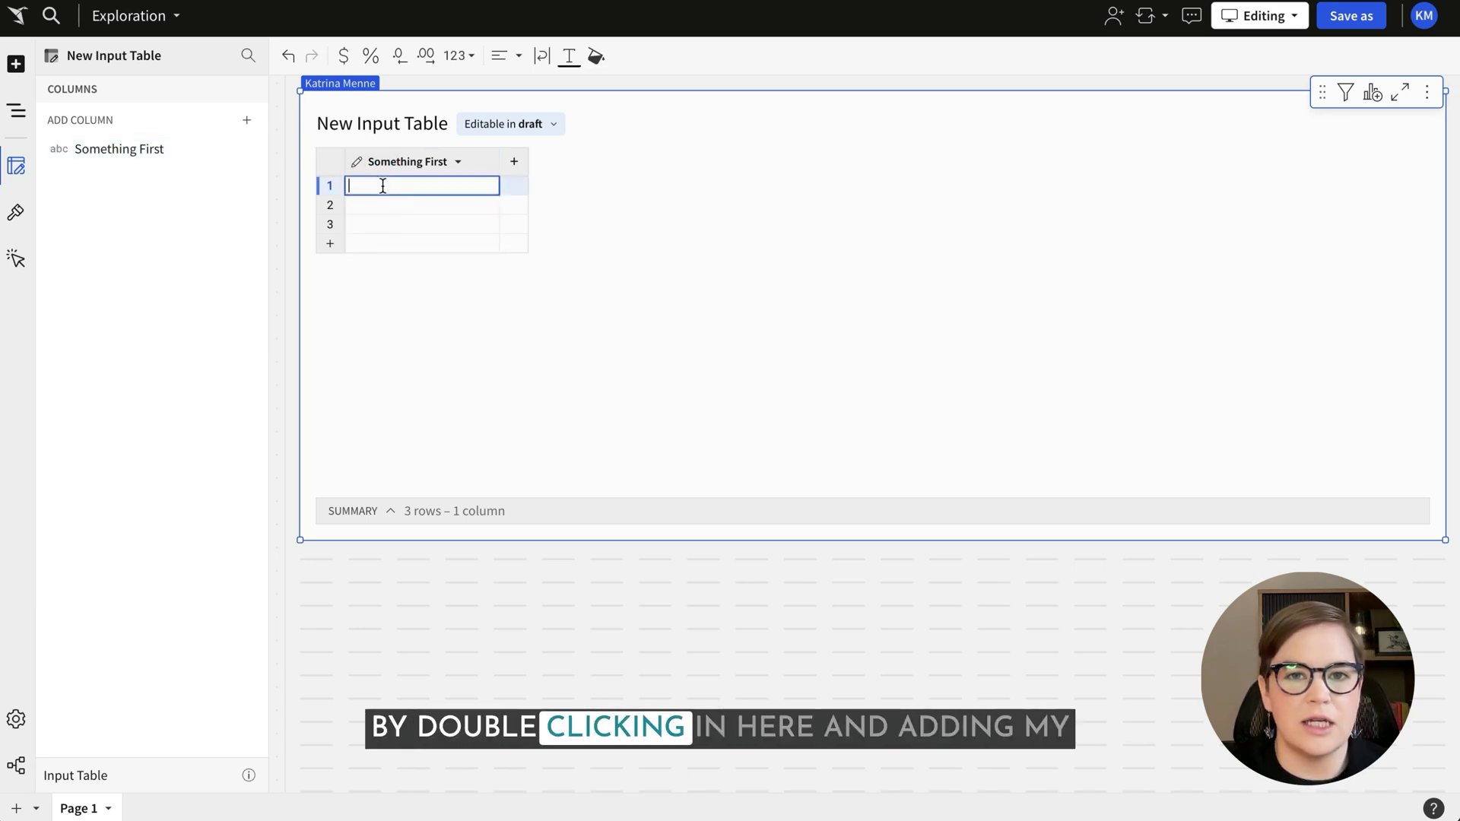
pyautogui.write('Row 1')
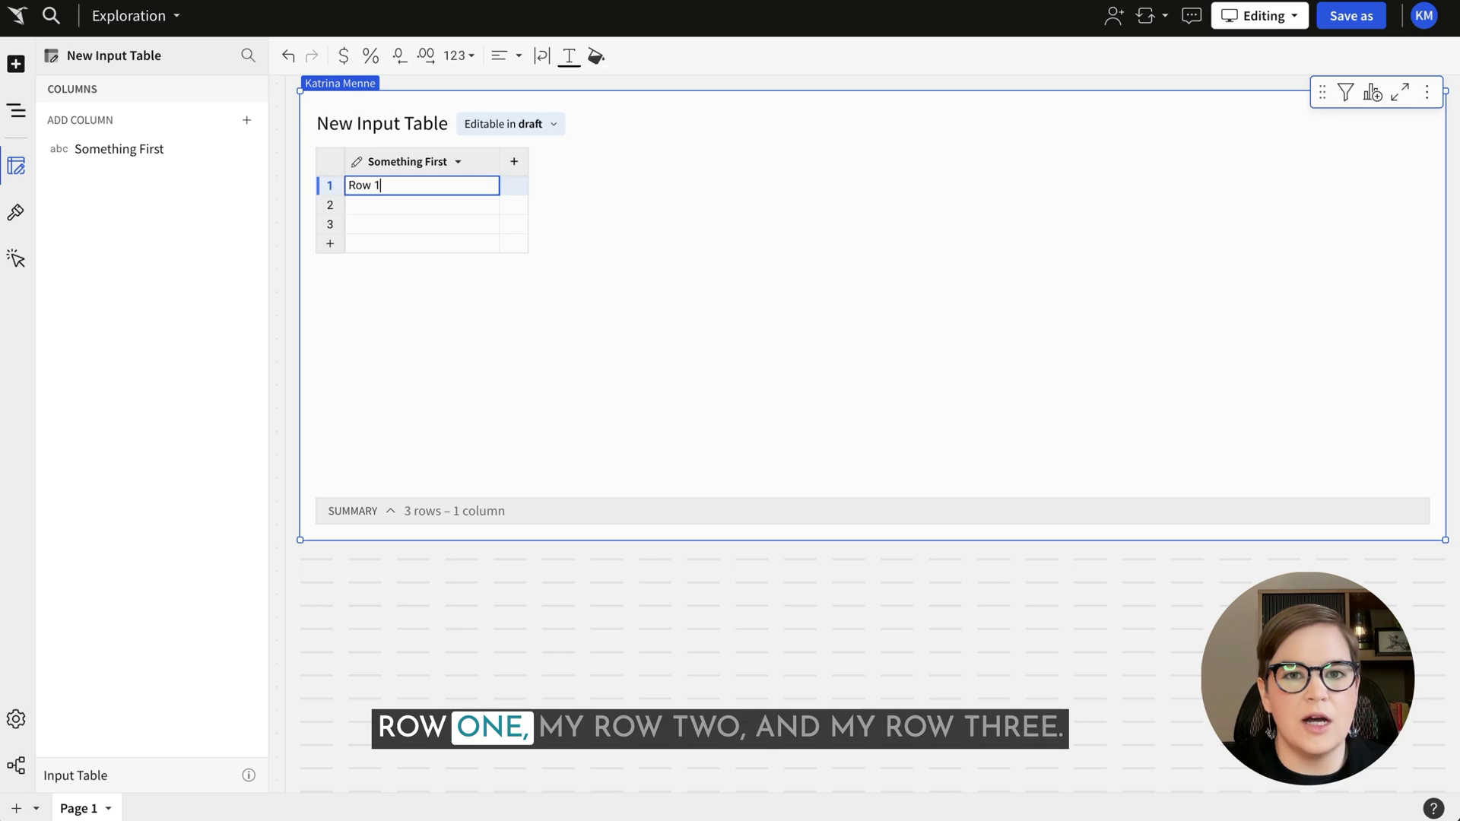
pyautogui.press('Return')
pyautogui.write('Row 2')
pyautogui.press('Return')
pyautogui.write('Row 3')
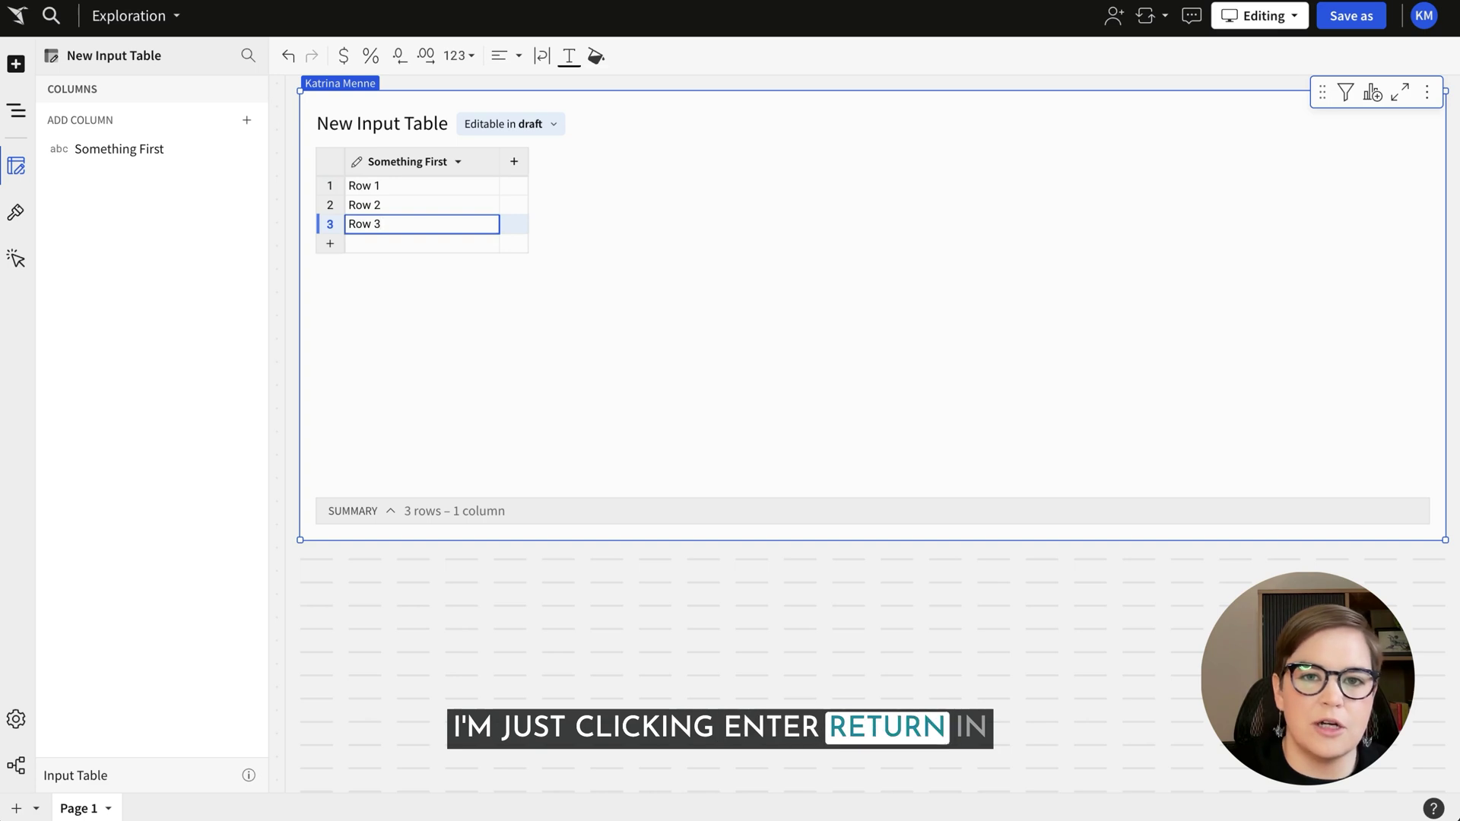
pyautogui.press('Return')
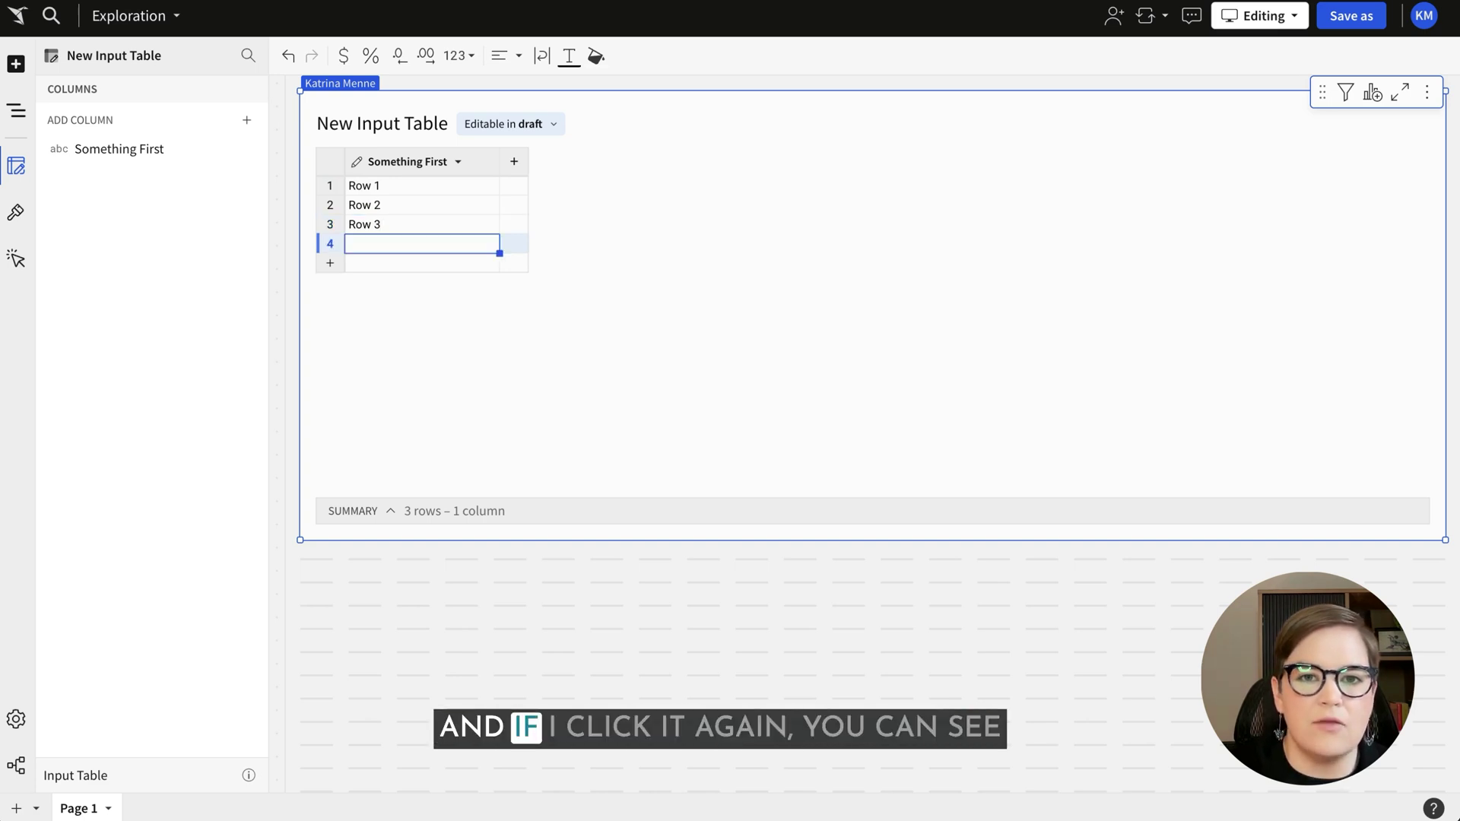
pyautogui.write('Row ')
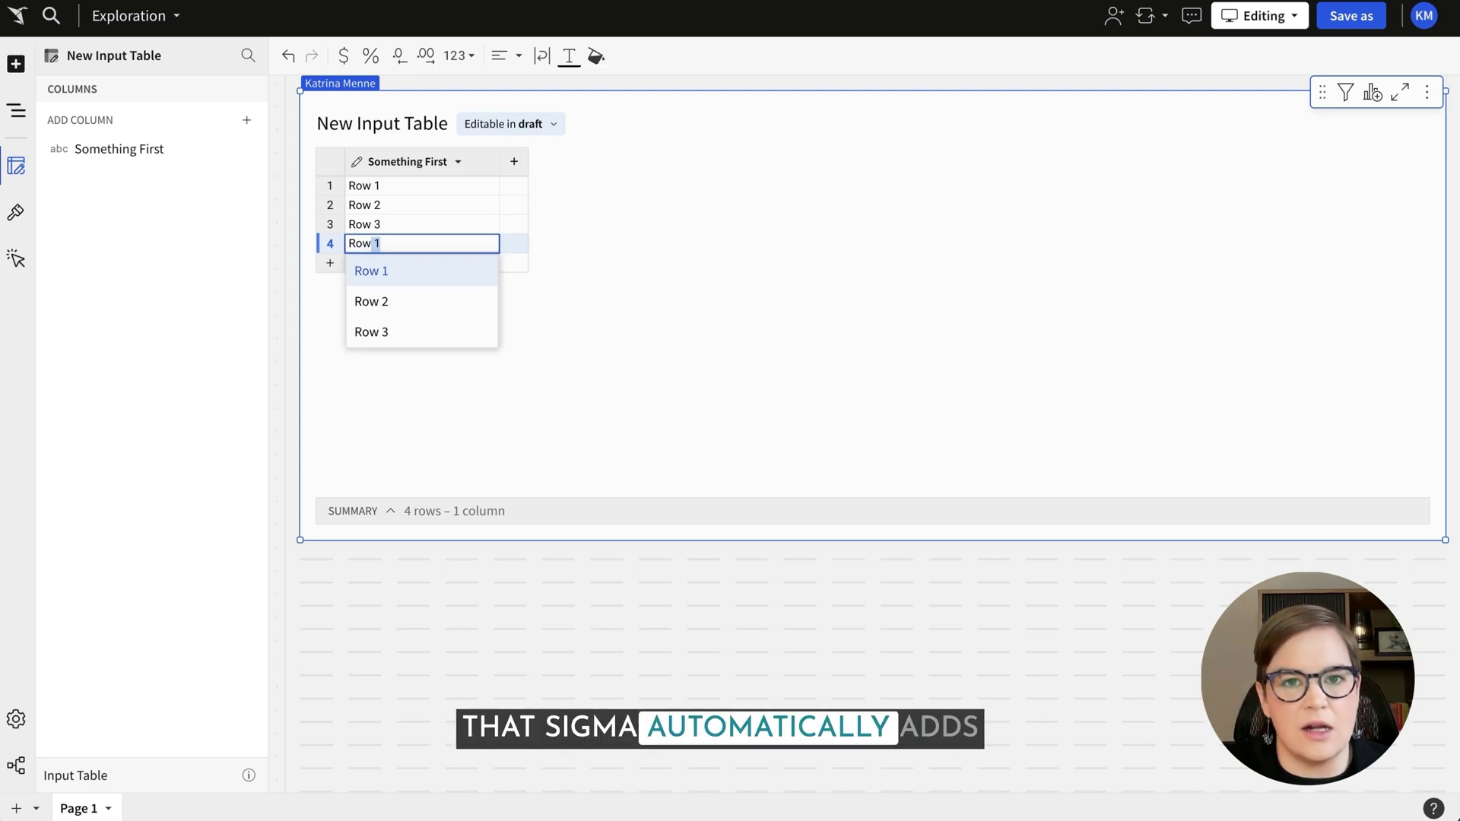
pyautogui.write('4')
pyautogui.click(615, 187)
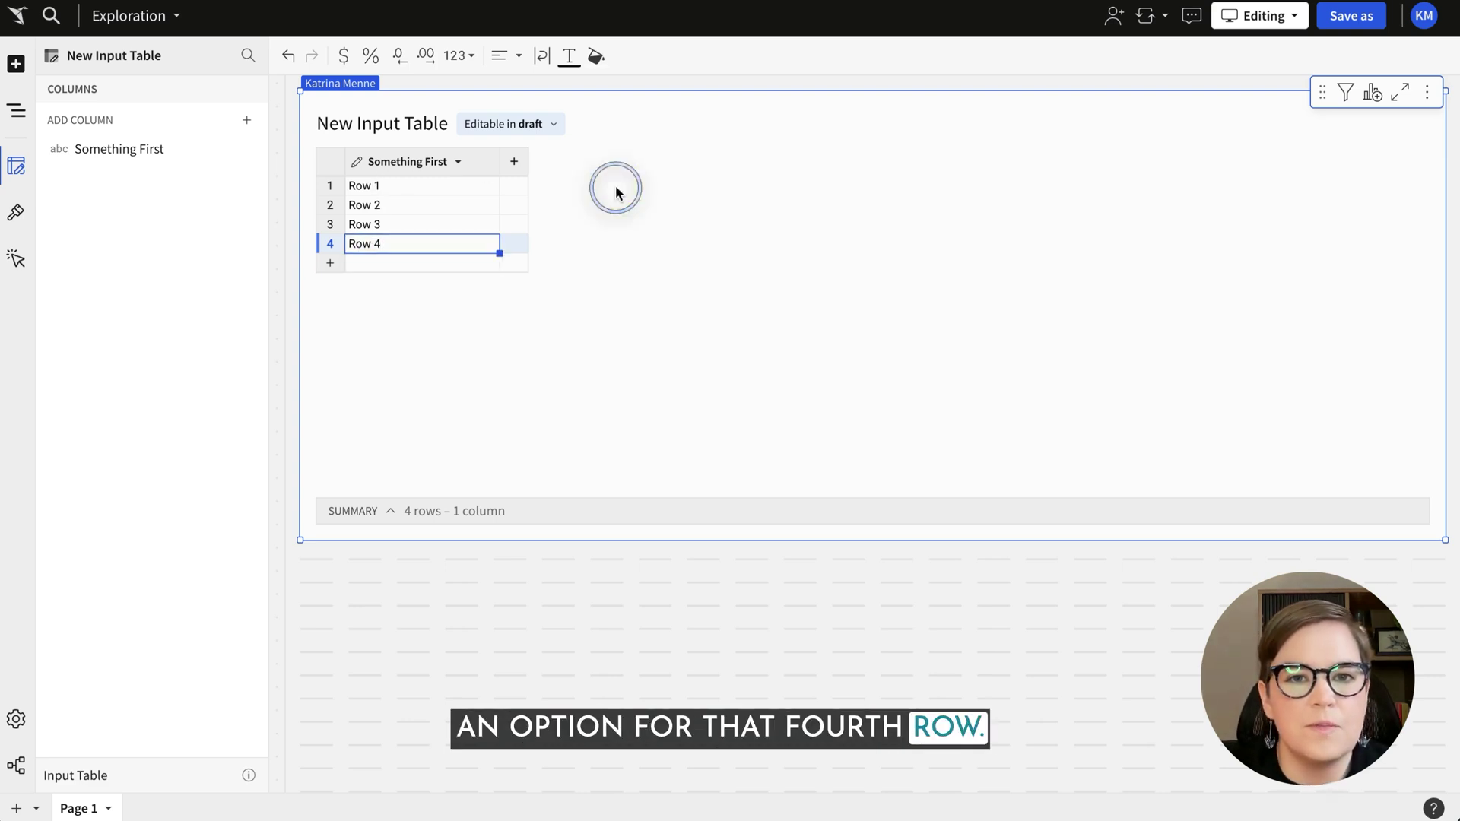
# Step: Add a Checkbox column to the input table, and check and uncheck its box in the first row
pyautogui.click(515, 161)
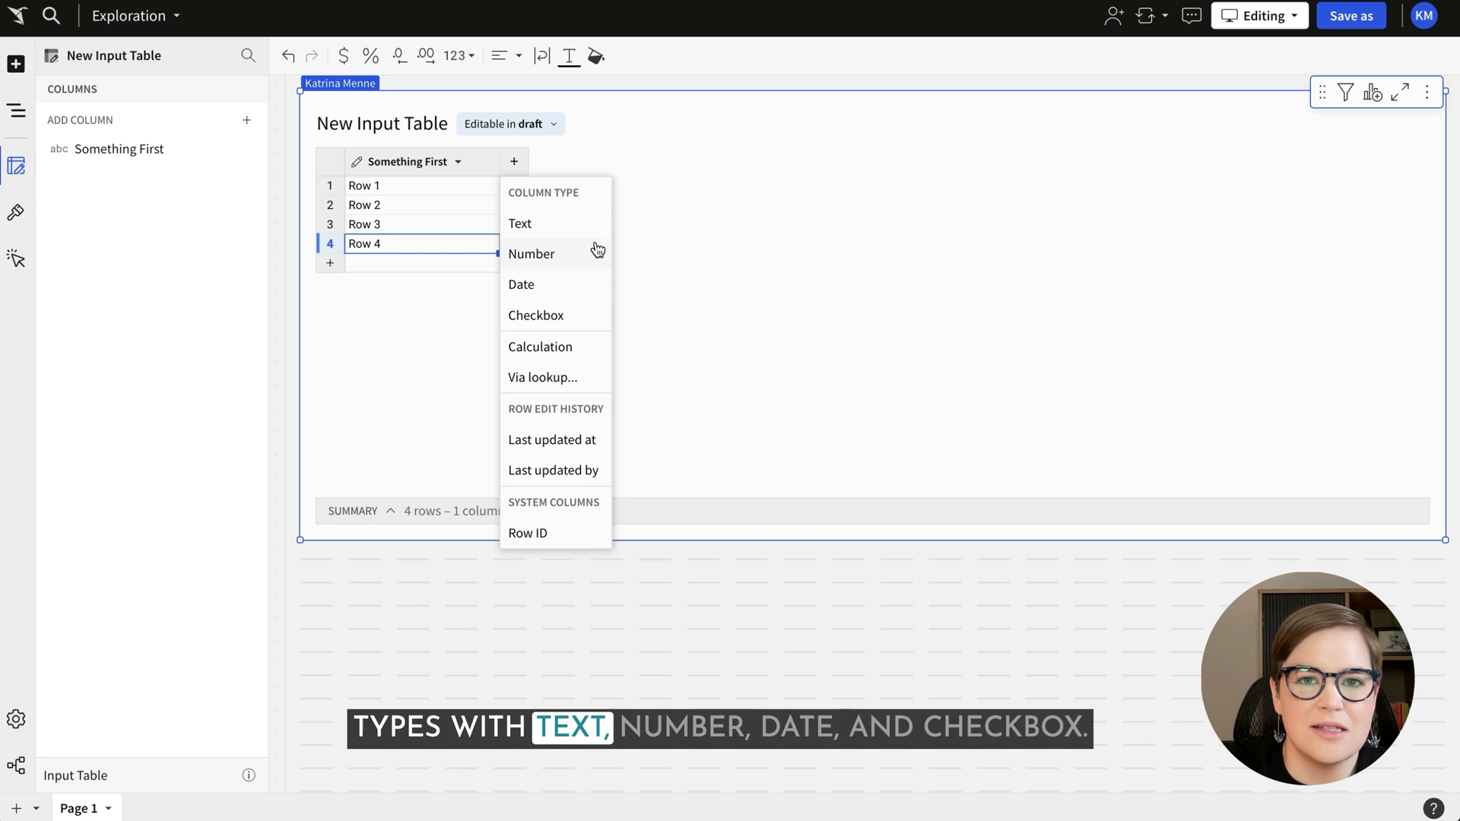
pyautogui.click(597, 315)
pyautogui.click(577, 186)
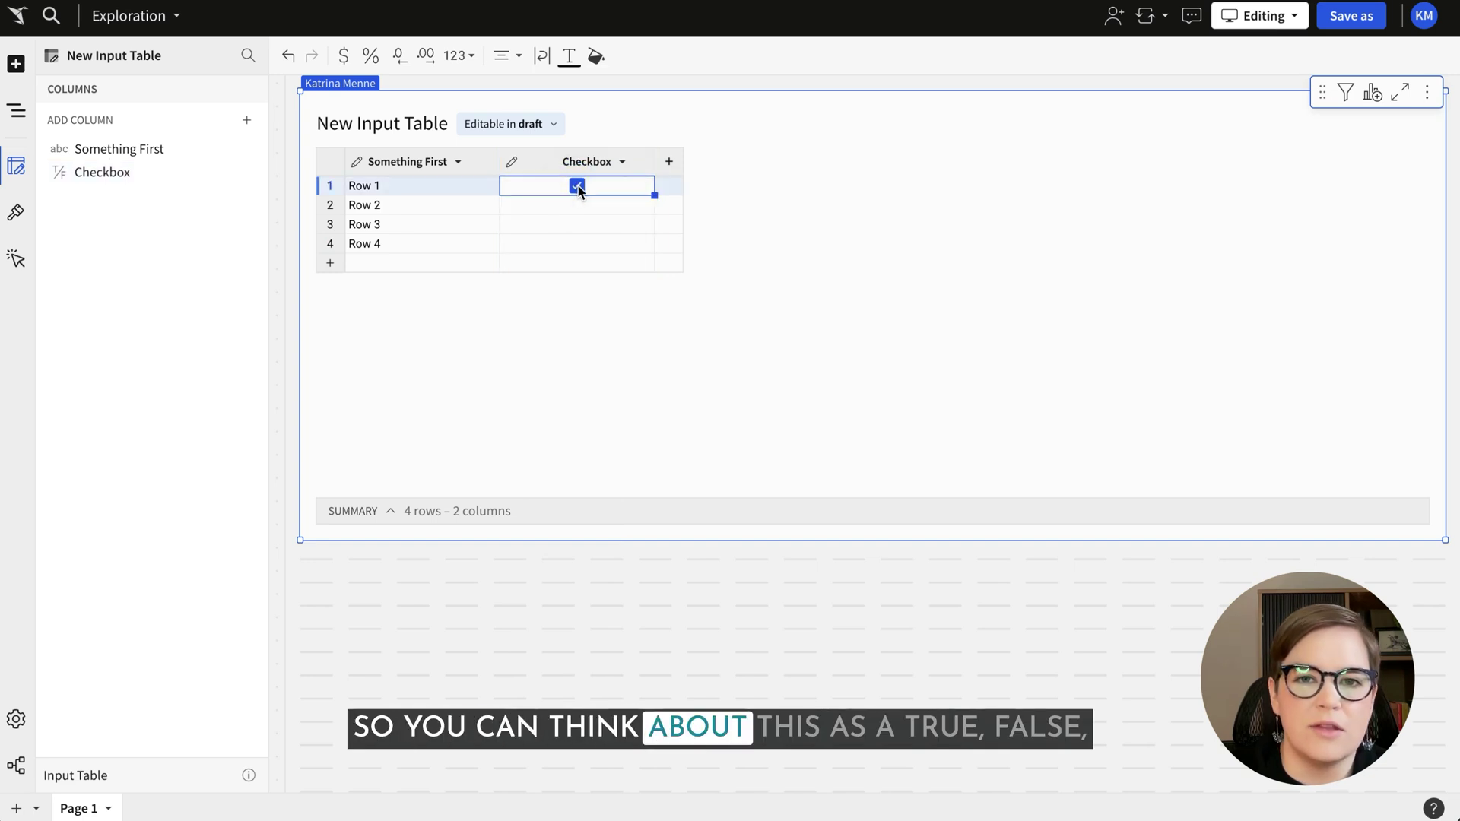
pyautogui.click(577, 186)
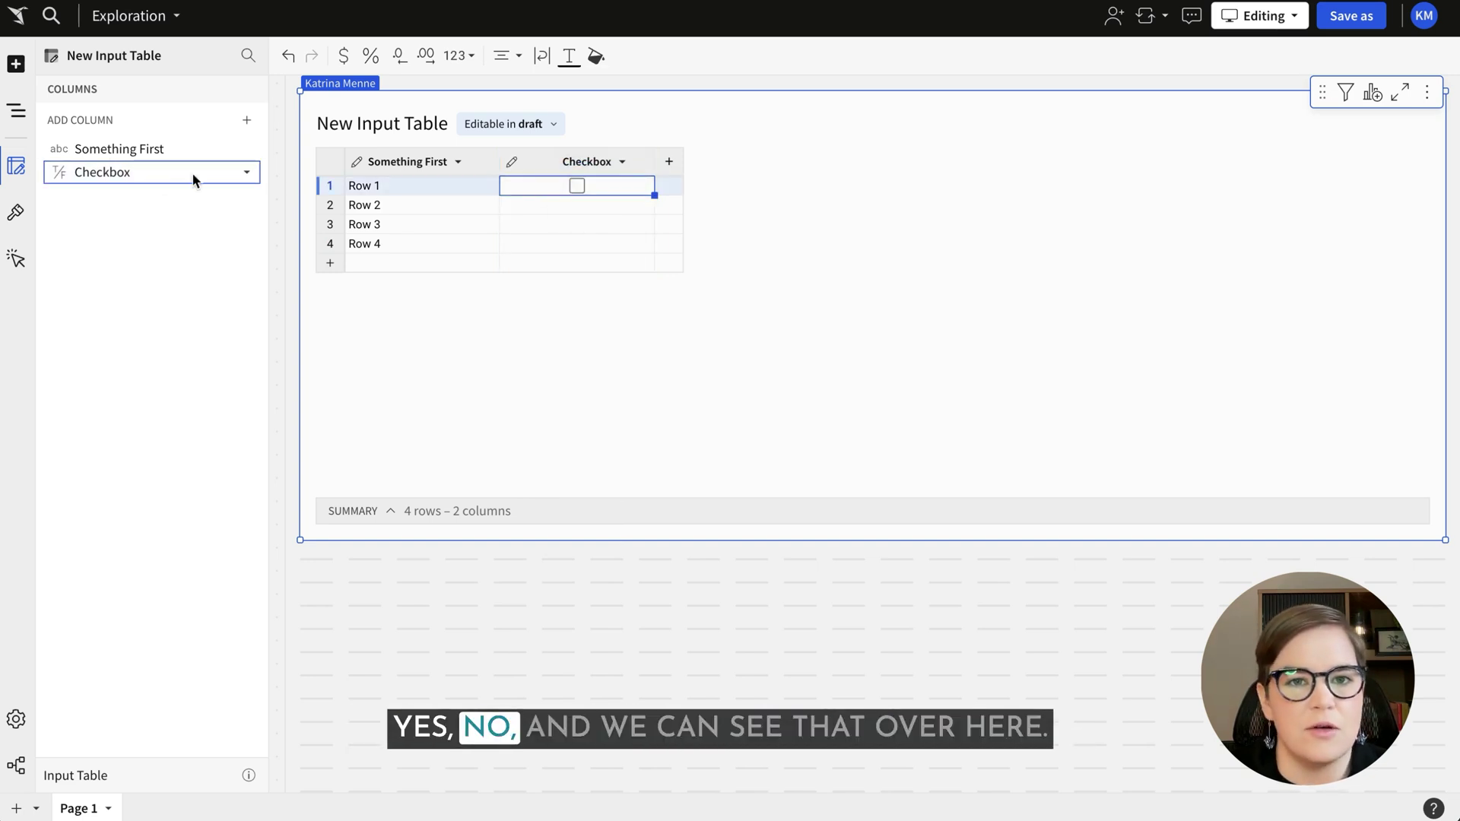
# Step: Add a Calculation column to the input table with the formula Contains([Something First], "1") and inspect its cells
pyautogui.click(668, 162)
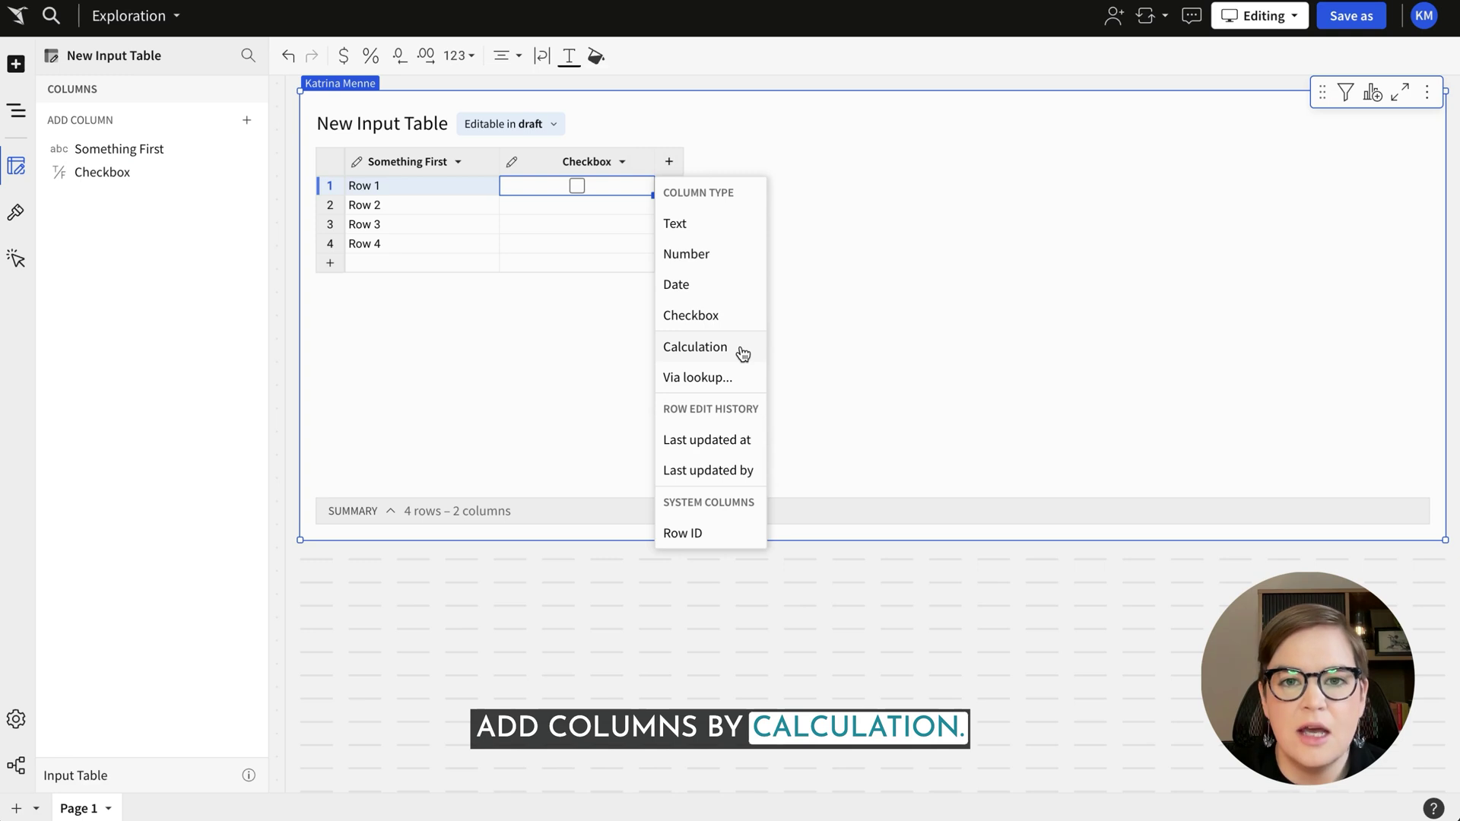
pyautogui.click(741, 352)
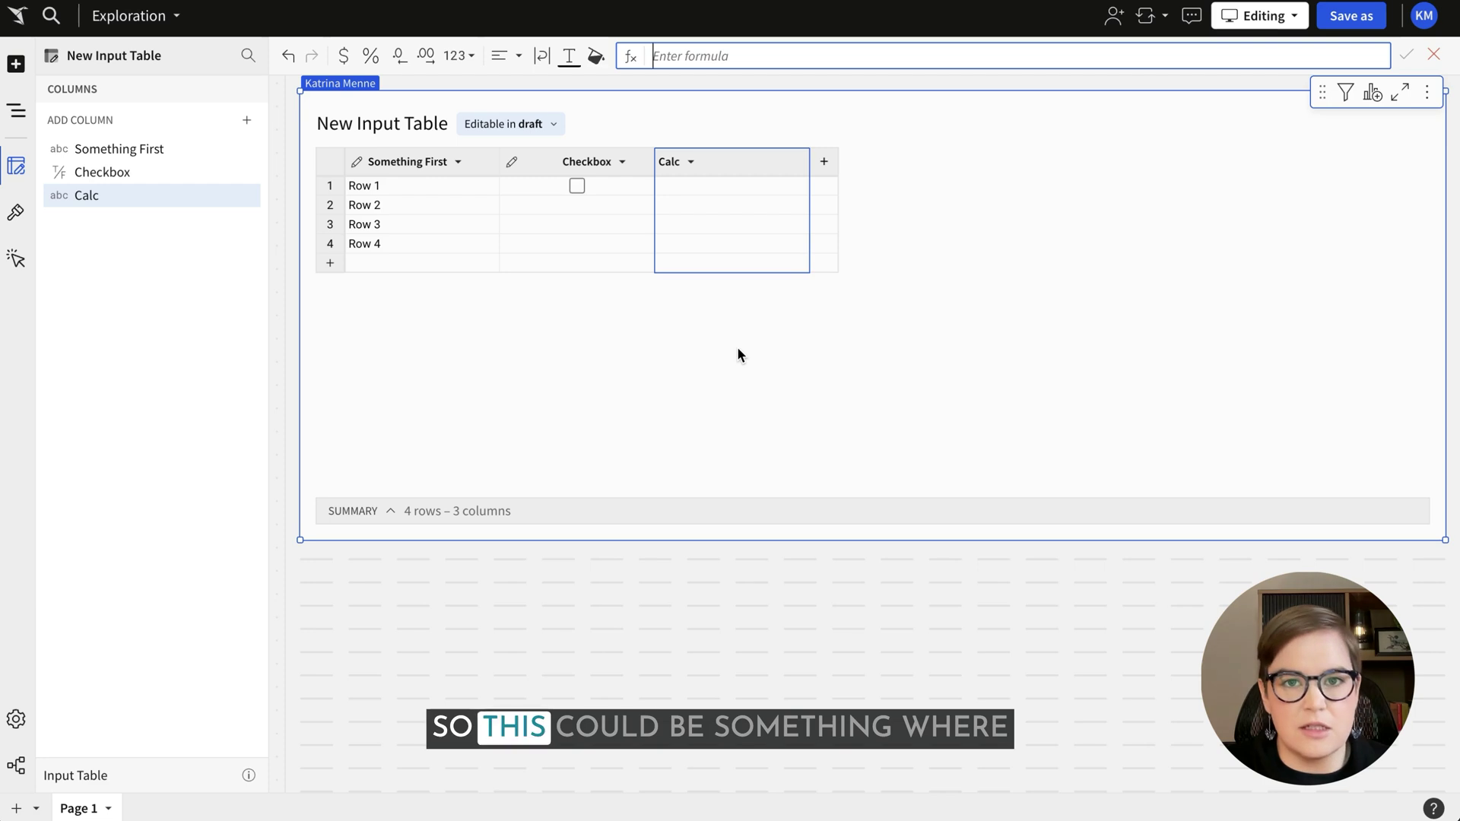
pyautogui.write('contains')
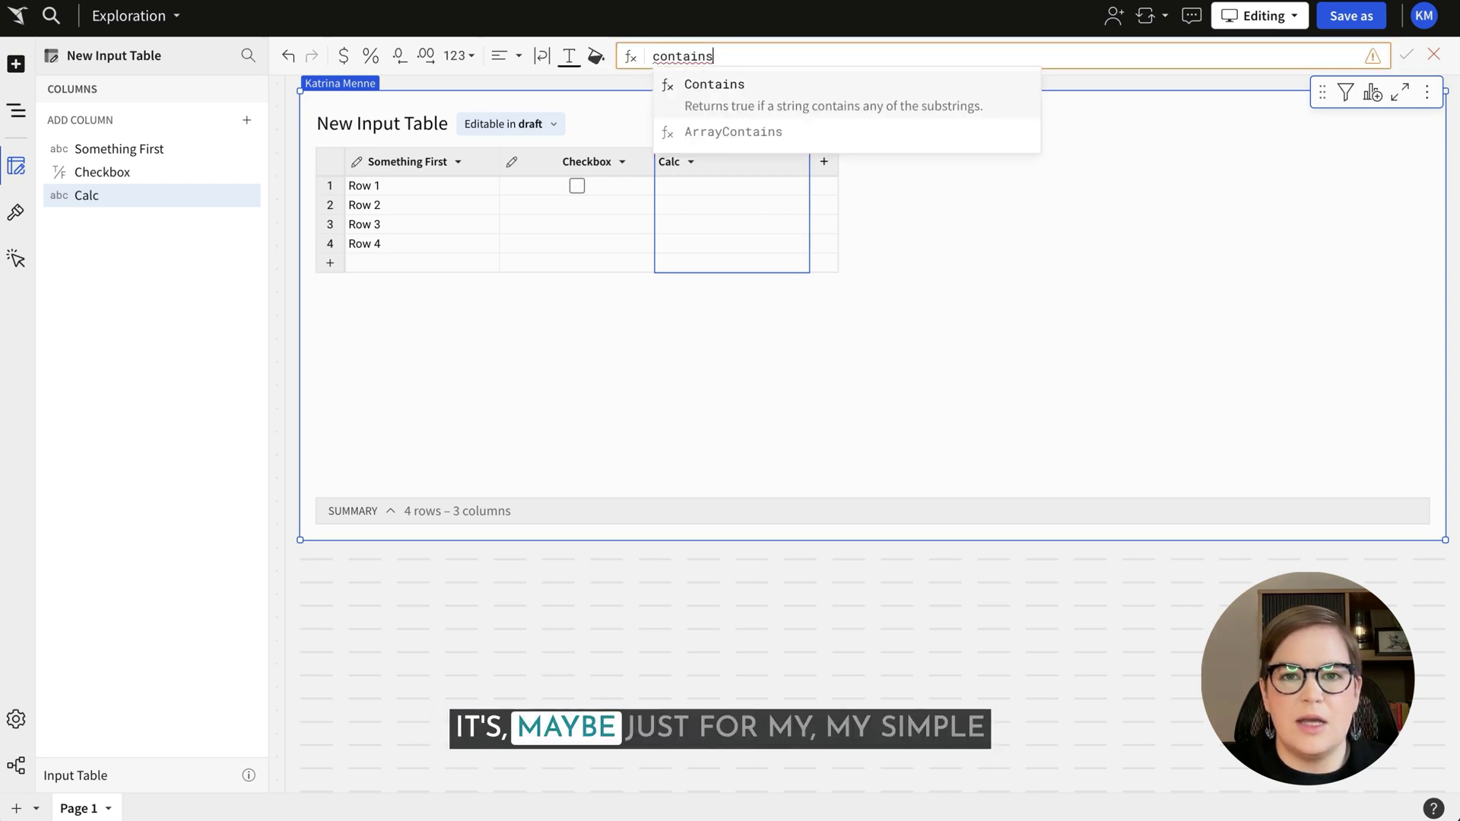
pyautogui.press('Tab')
pyautogui.click(417, 158)
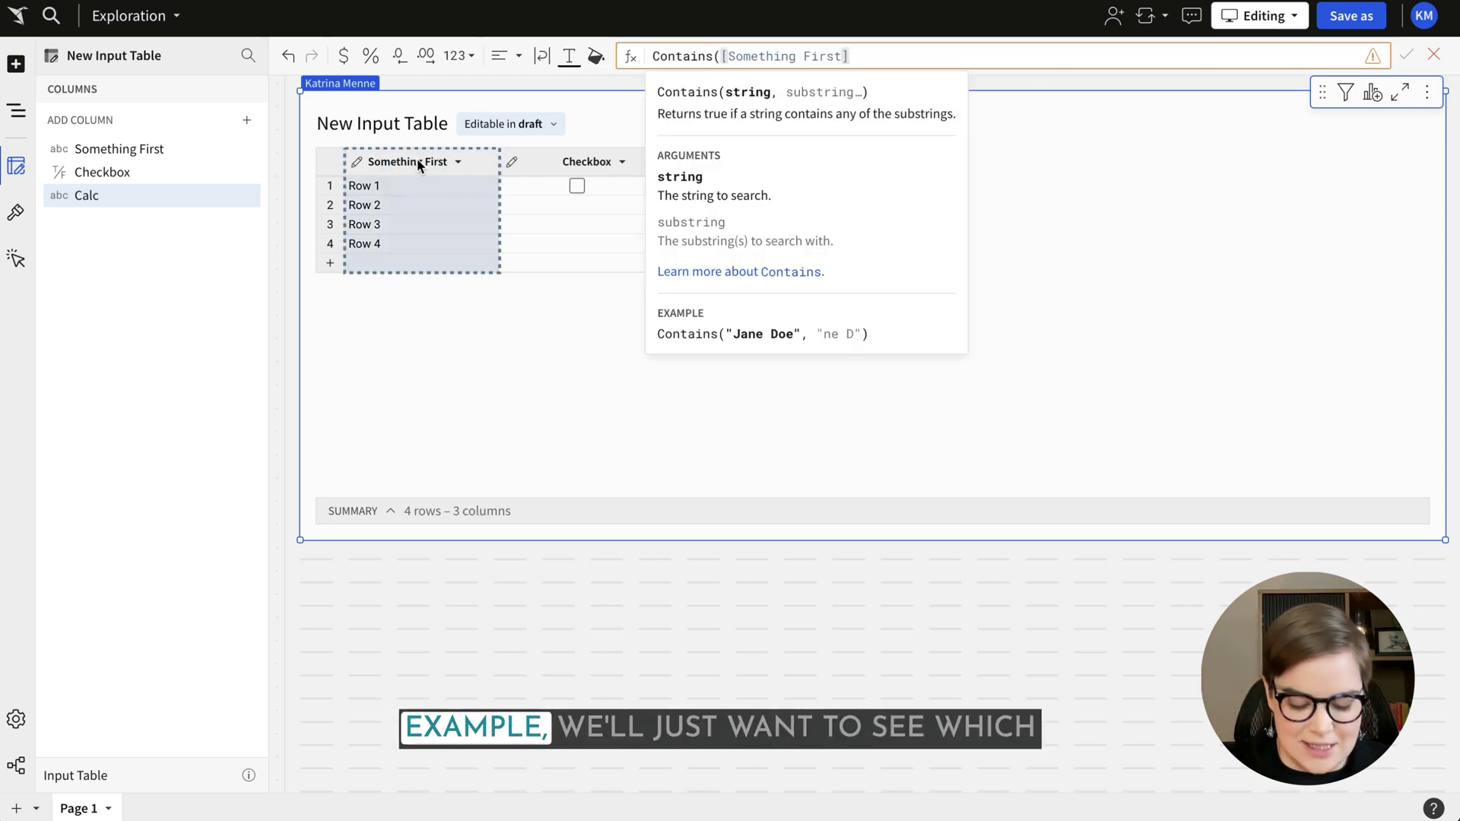
pyautogui.write(', "1")')
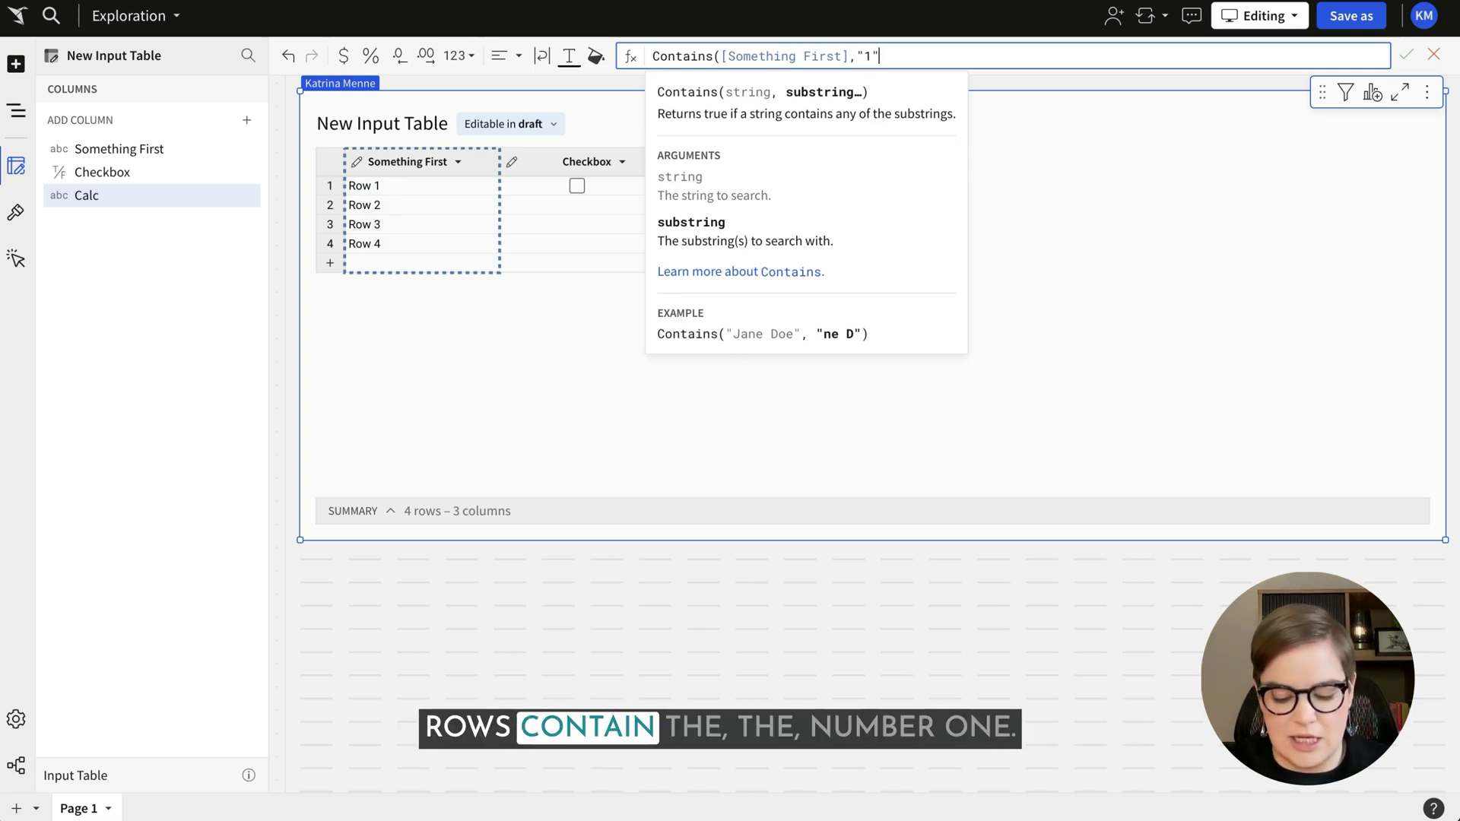
pyautogui.press('Return')
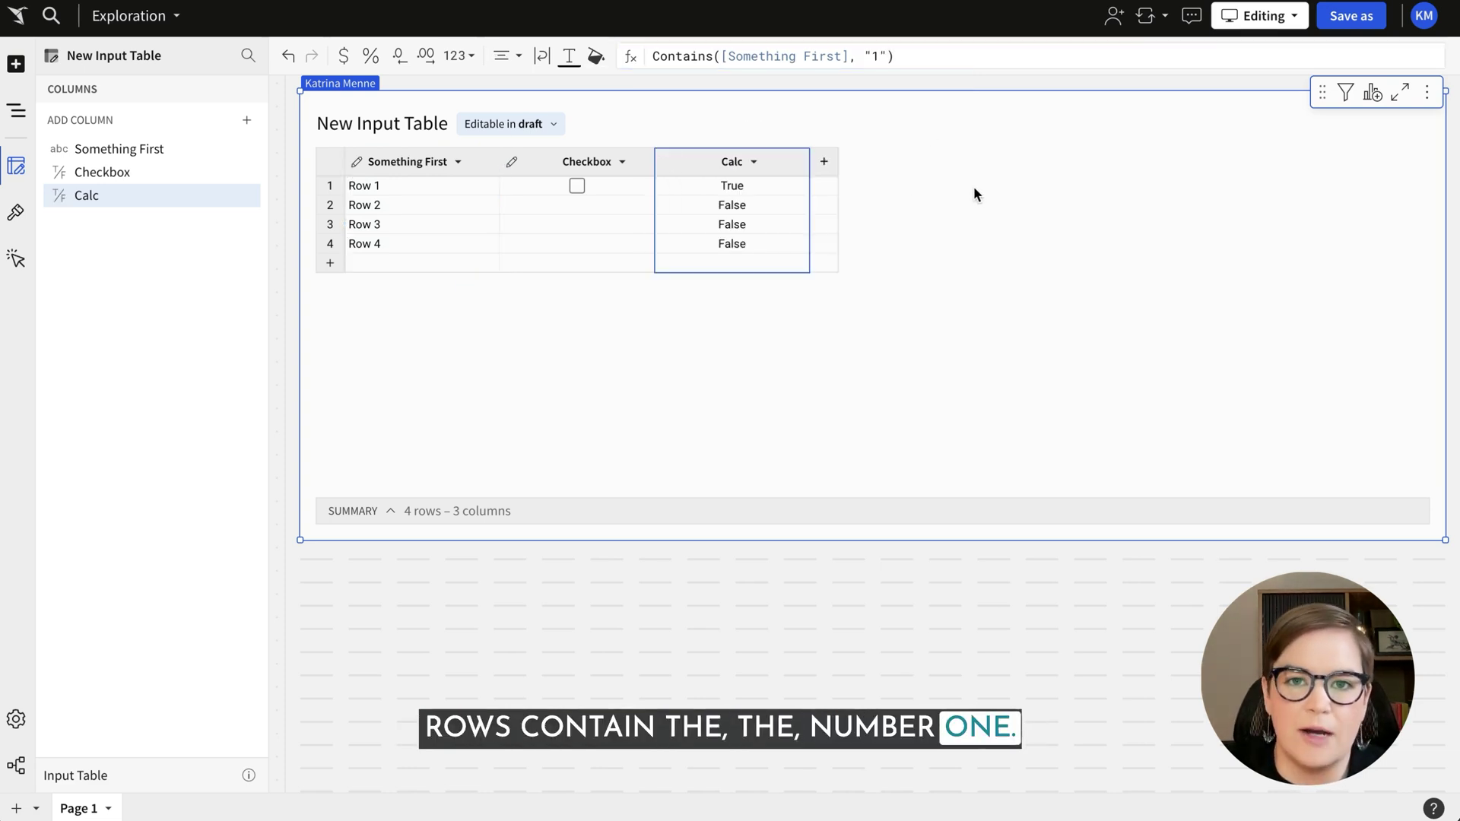
pyautogui.moveTo(734, 201); pyautogui.dragTo(734, 244)
pyautogui.click(745, 204)
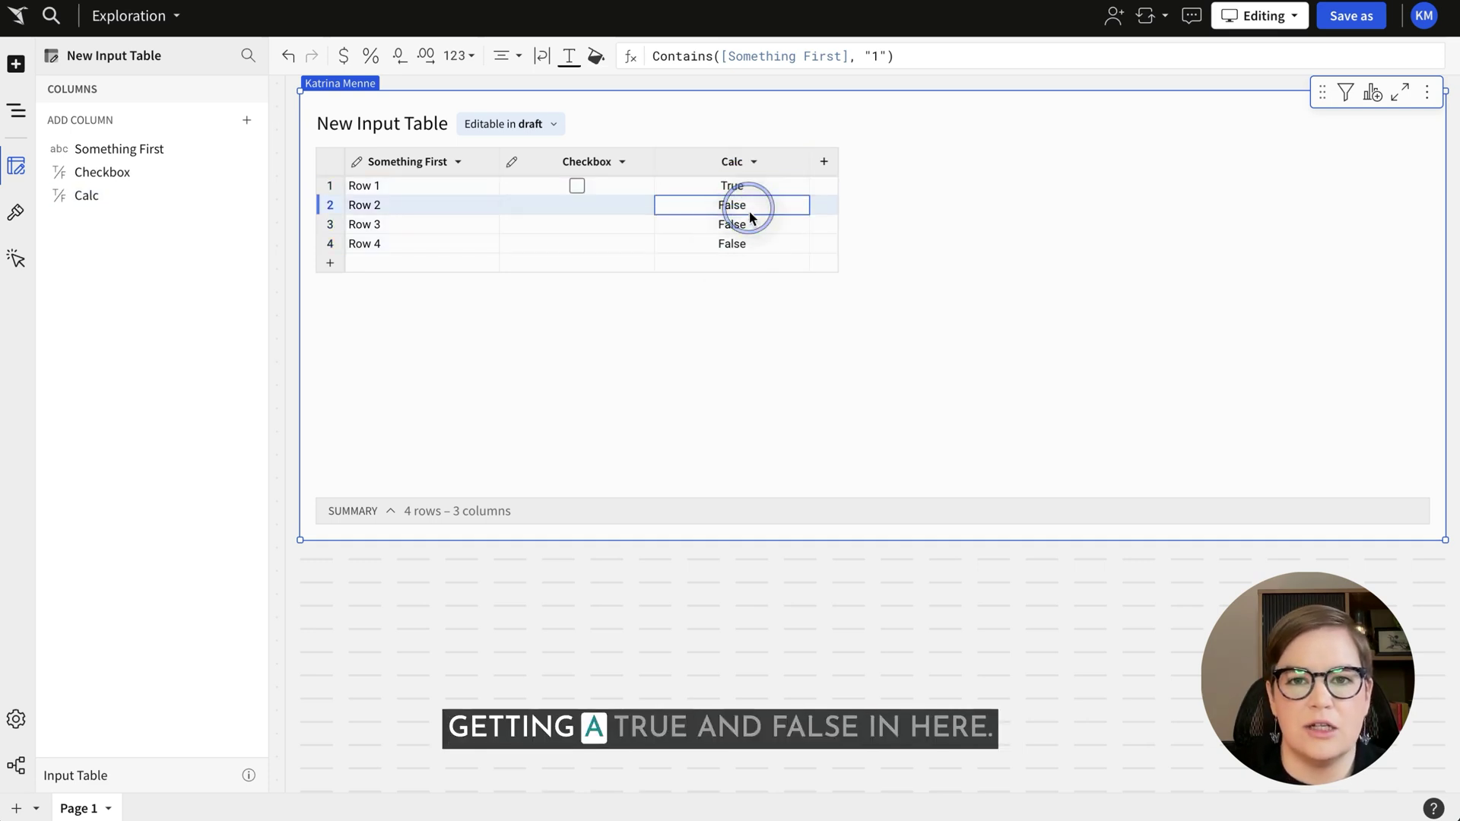
pyautogui.click(749, 243)
# Step: Hide the Calc column in the input table and unhide it again
pyautogui.rightClick(691, 157)
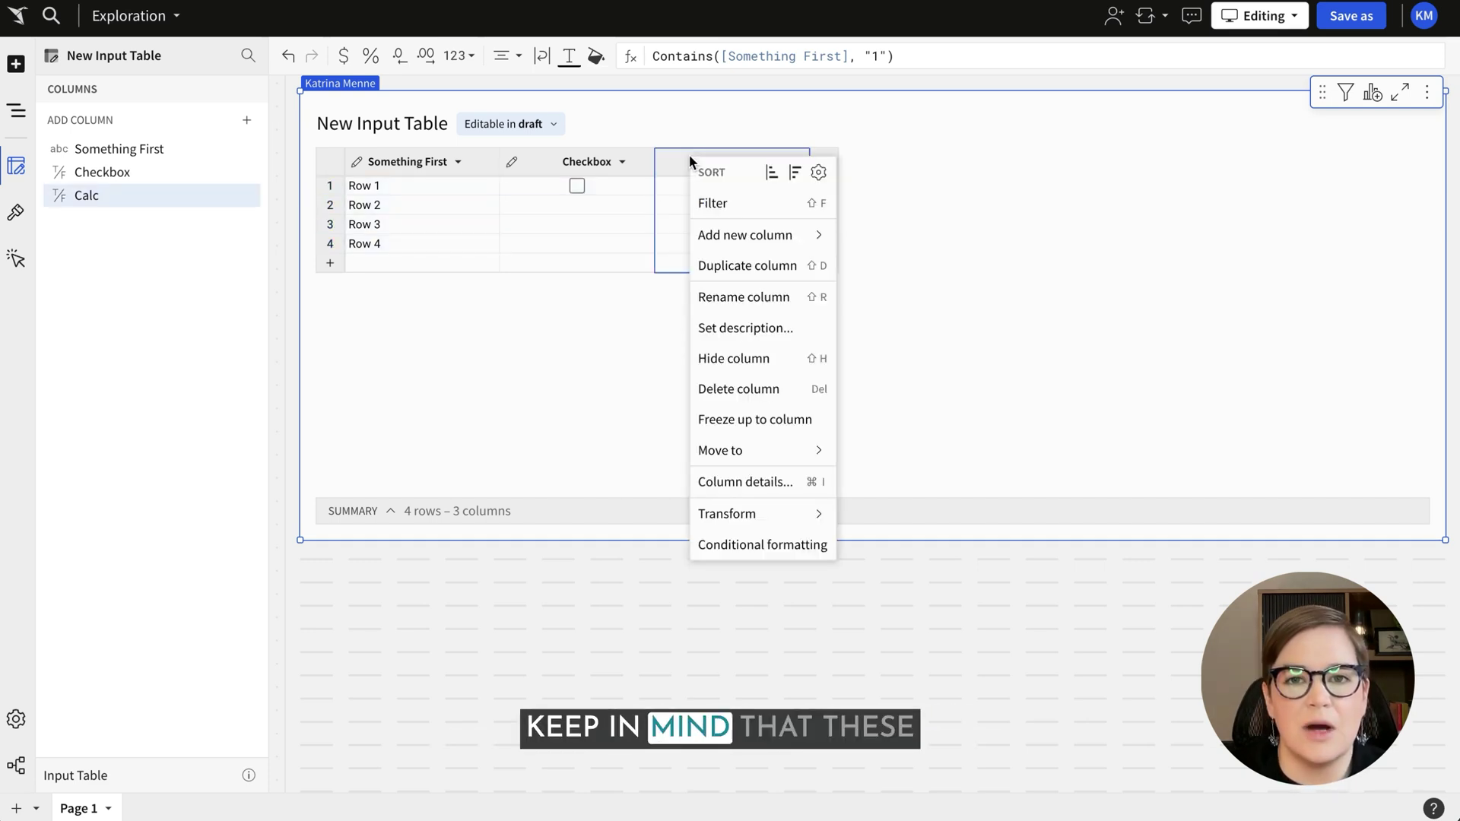
pyautogui.click(761, 354)
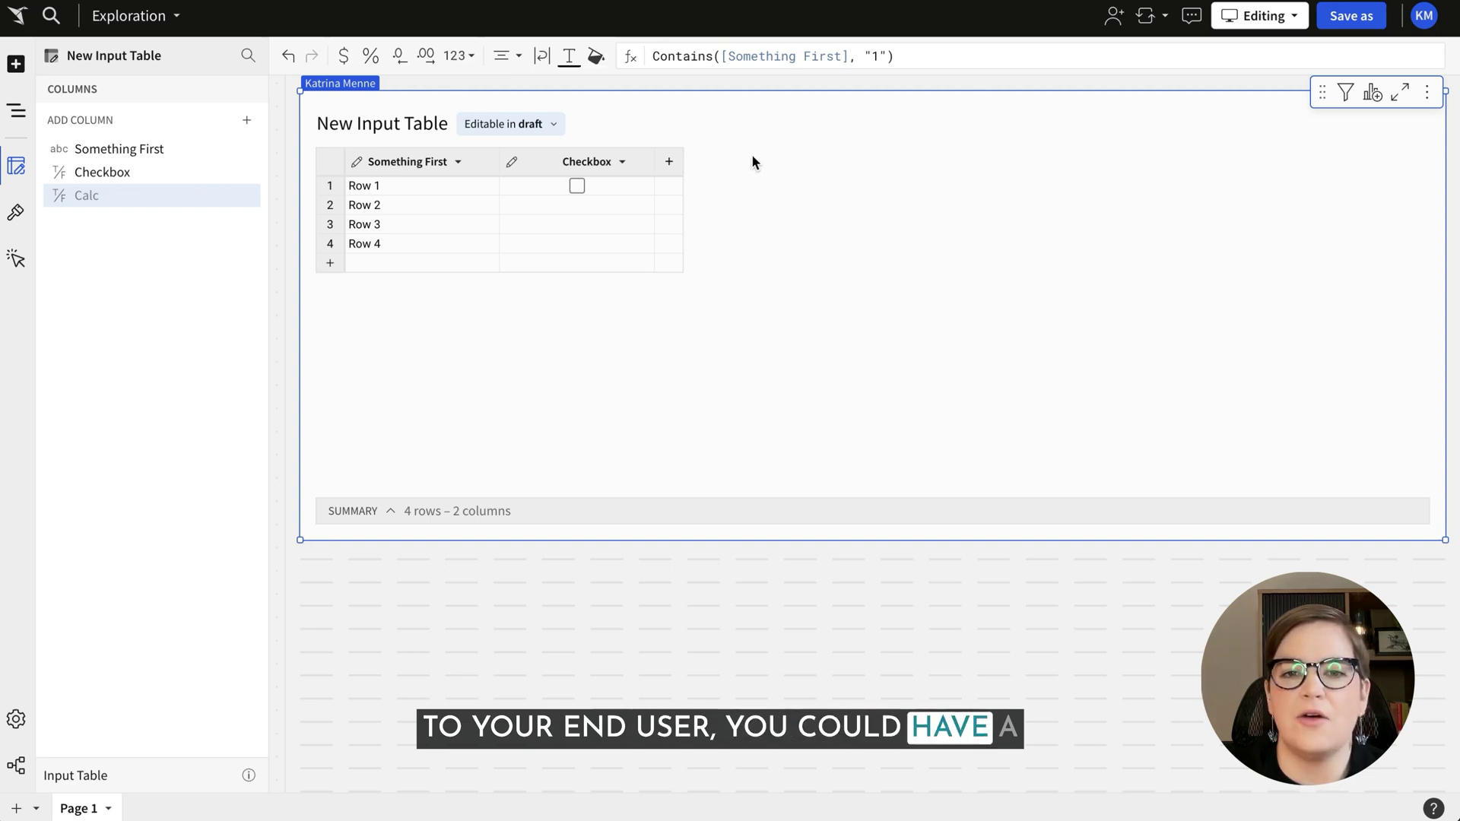
pyautogui.rightClick(112, 199)
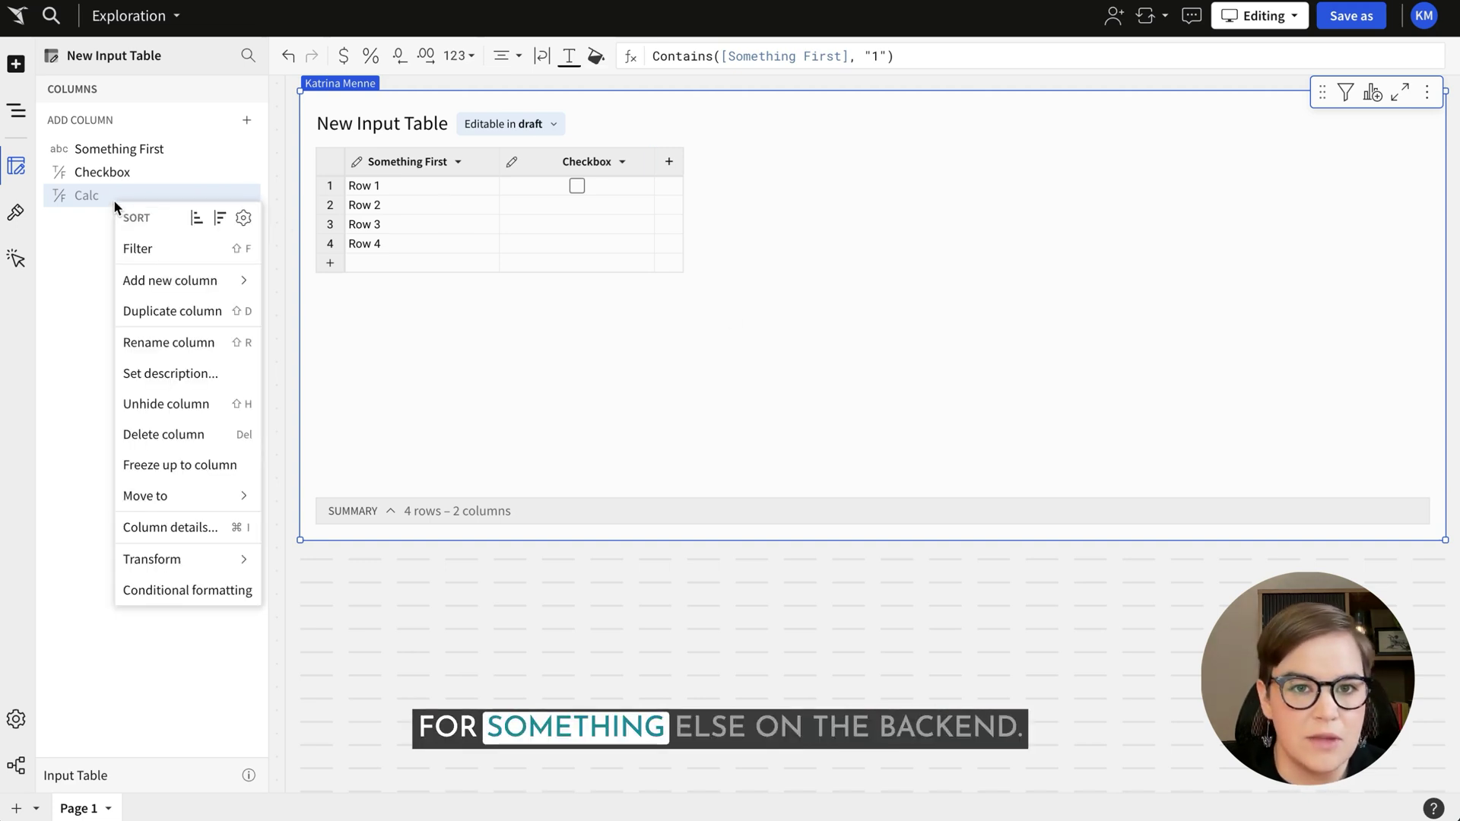
pyautogui.click(219, 400)
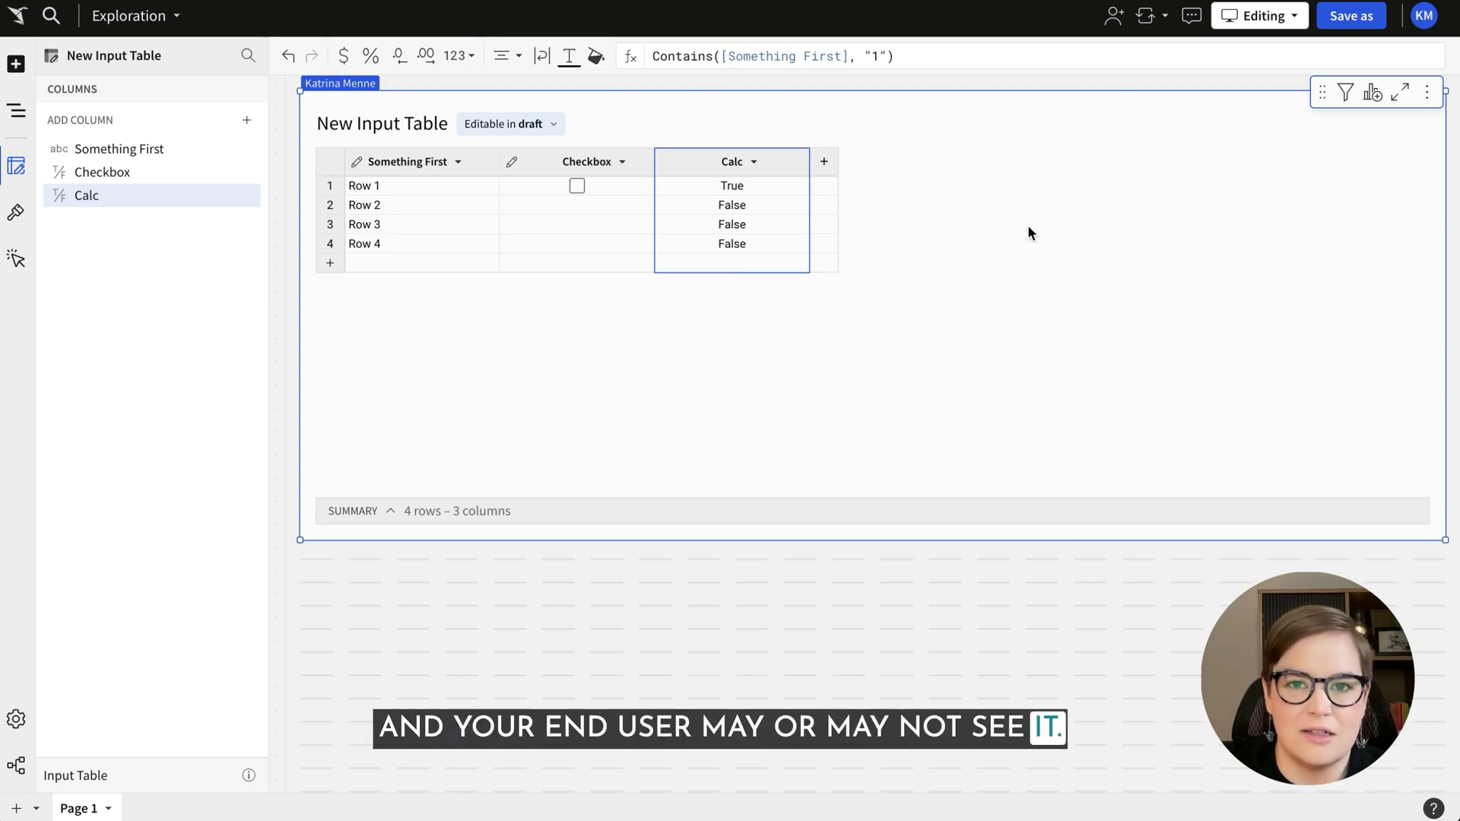
# Step: Add the row edit history columns "Last updated at" and "Last updated by" to the input table
pyautogui.click(826, 163)
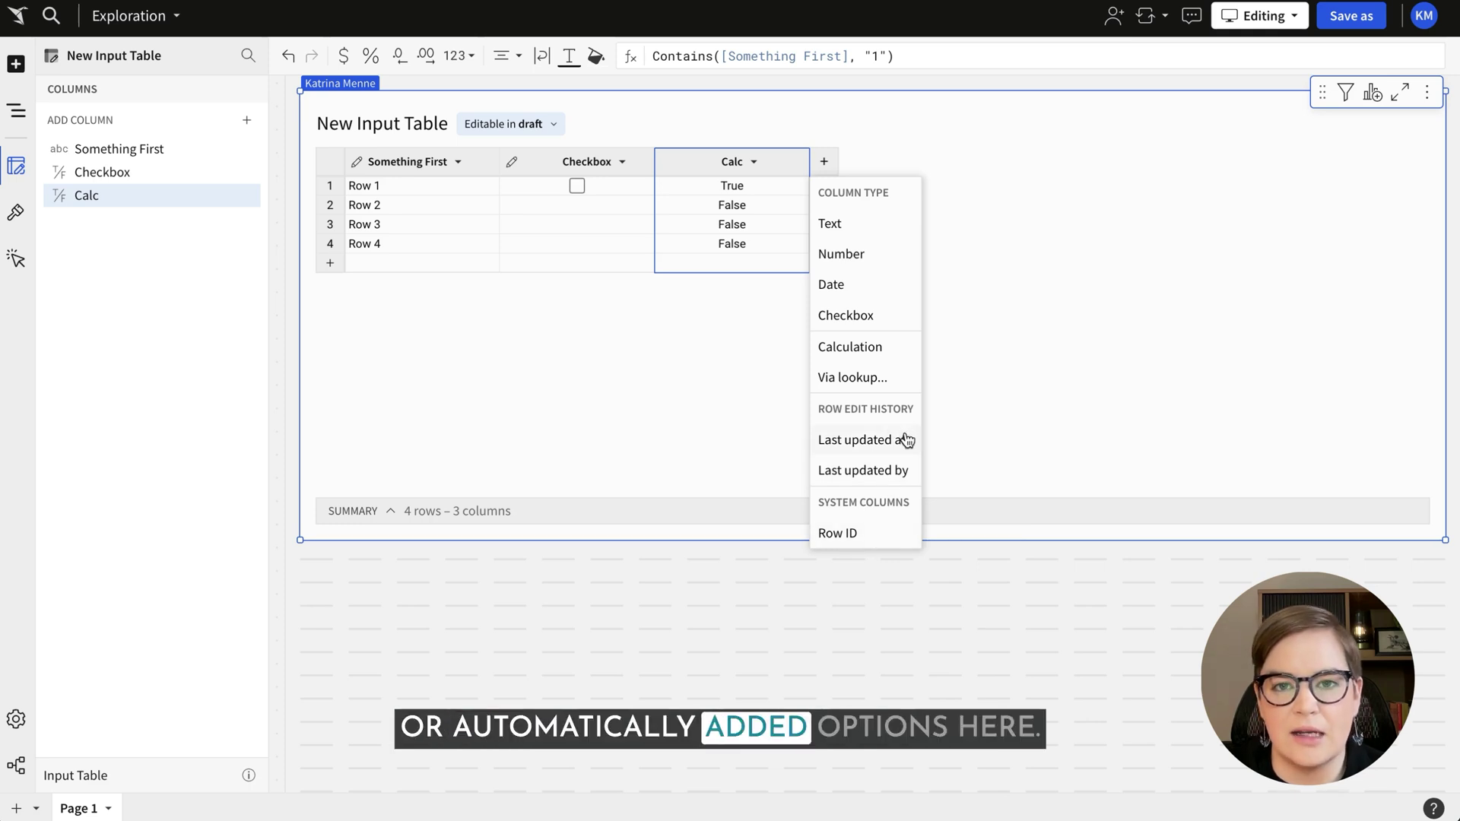
pyautogui.click(860, 447)
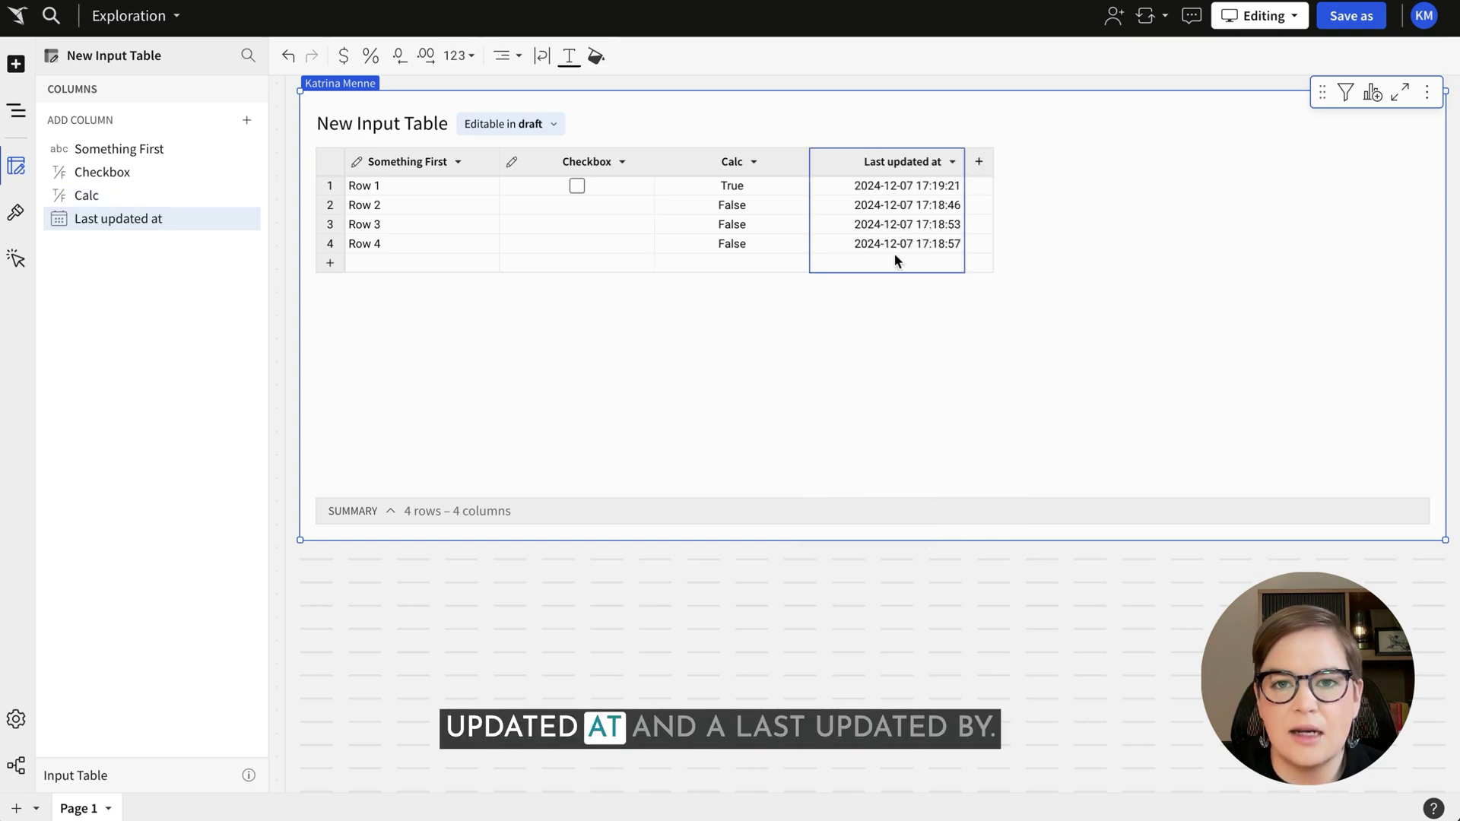
pyautogui.click(979, 162)
pyautogui.click(1019, 469)
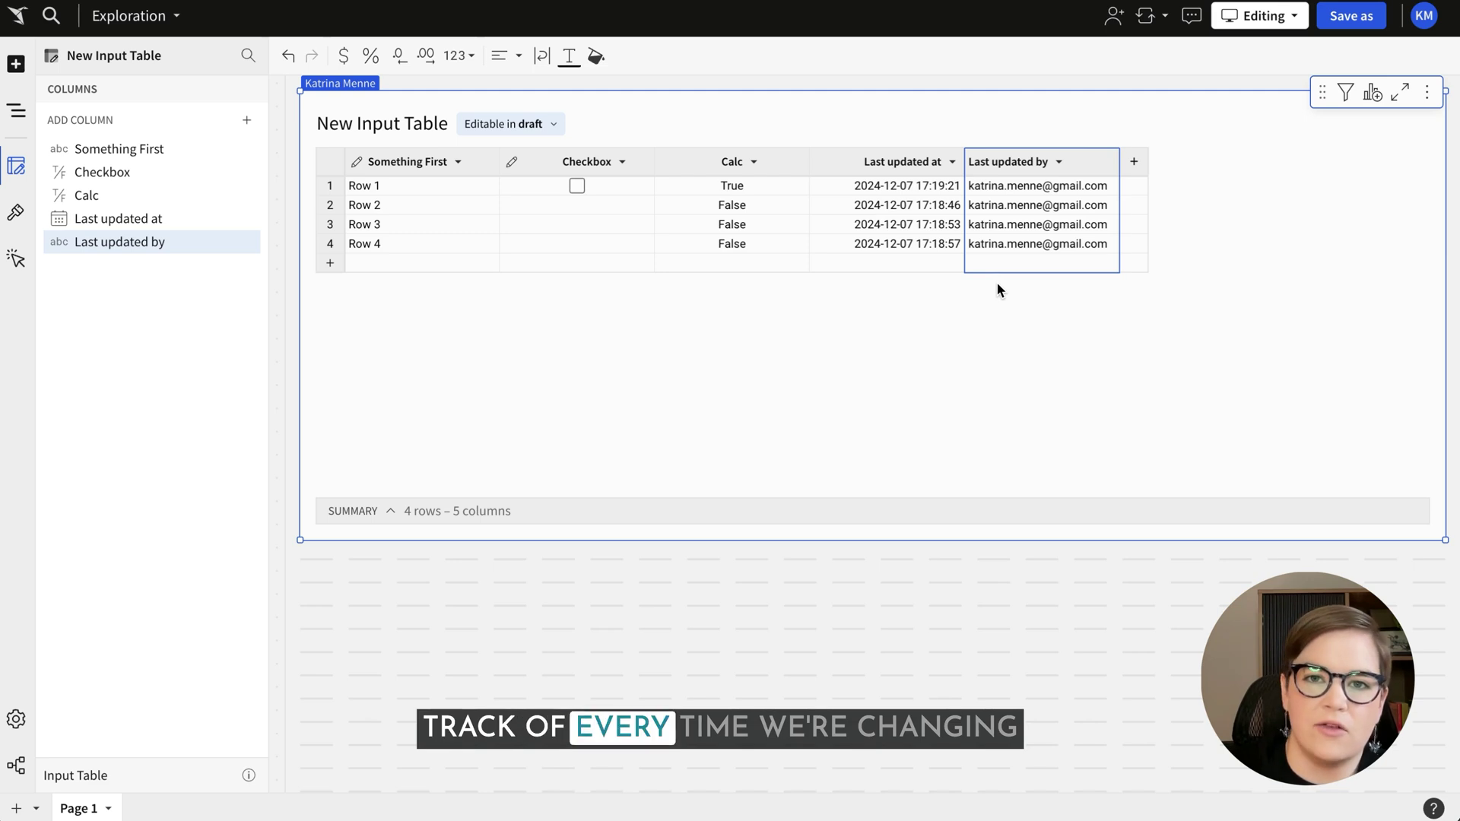
# Step: Change the first row's Something First value to "Row 5" and back to "Row 1" to test the edit history columns
pyautogui.click(402, 194)
pyautogui.press('BackSpace')
pyautogui.write('5')
pyautogui.press('Return')
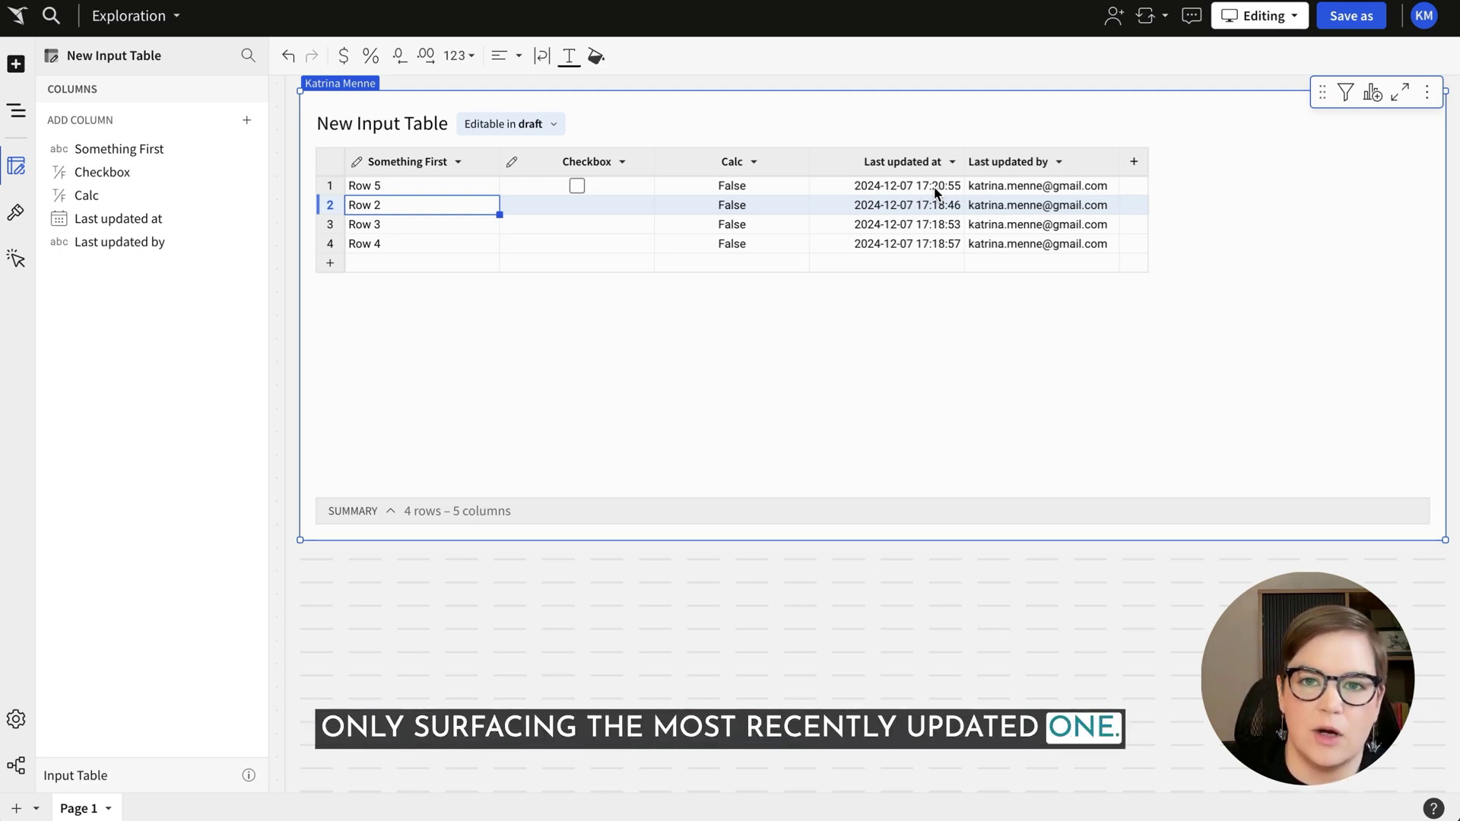
pyautogui.doubleClick(385, 184)
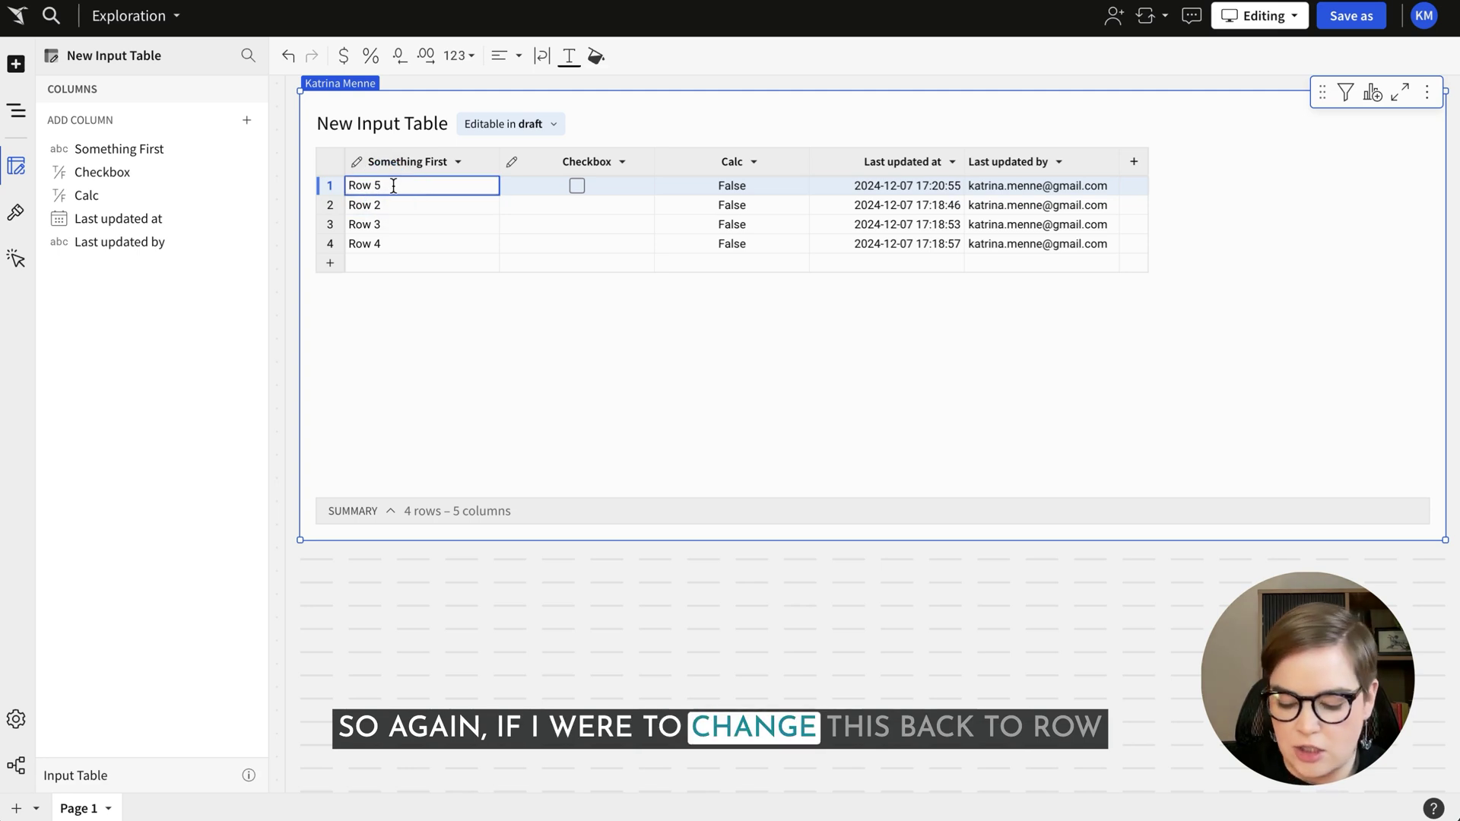
pyautogui.press('BackSpace')
pyautogui.write('1')
pyautogui.press('Return')
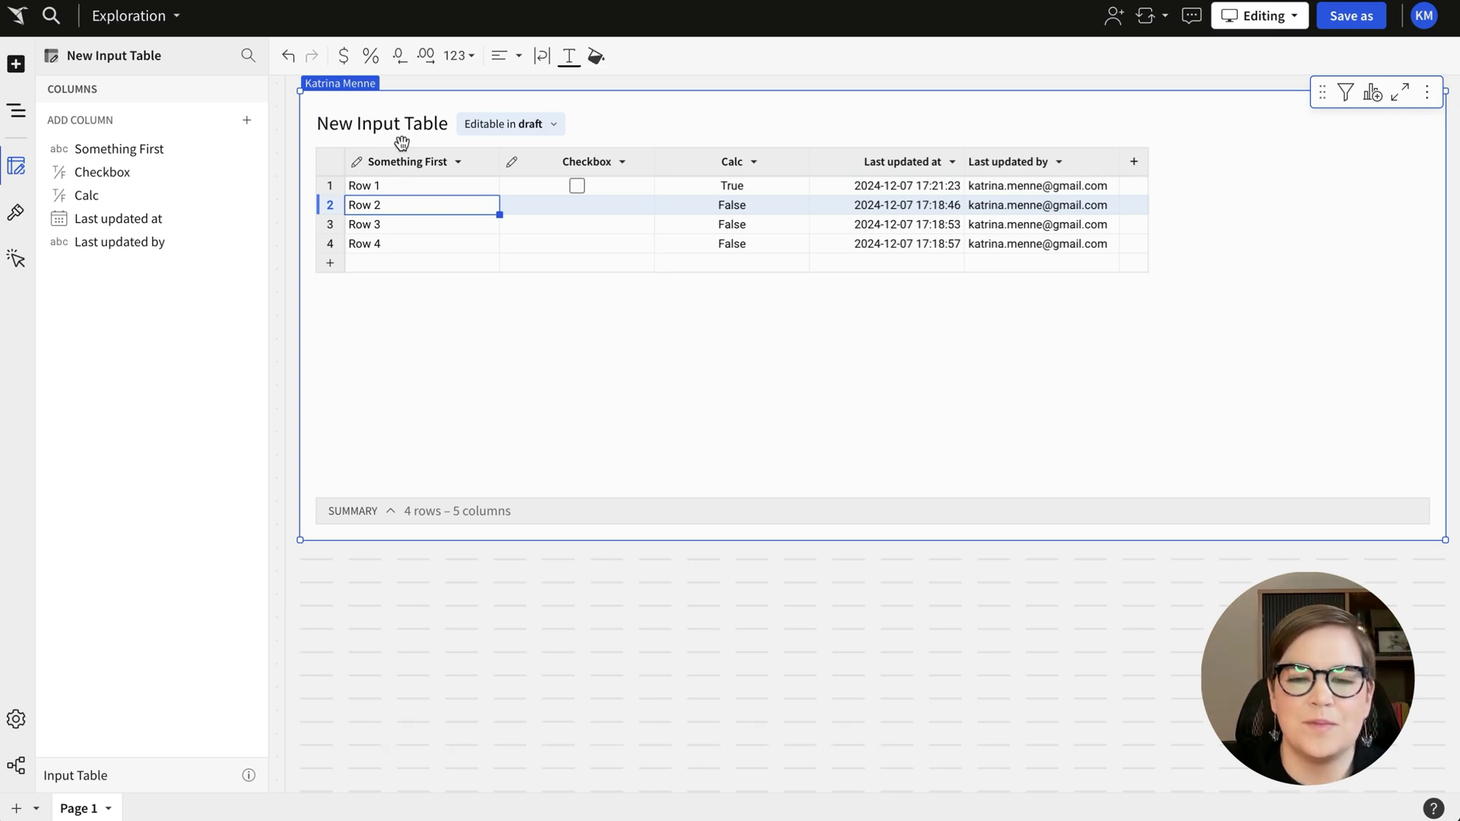
# Step: Add the Row ID system column to the end of the input table
pyautogui.click(1133, 161)
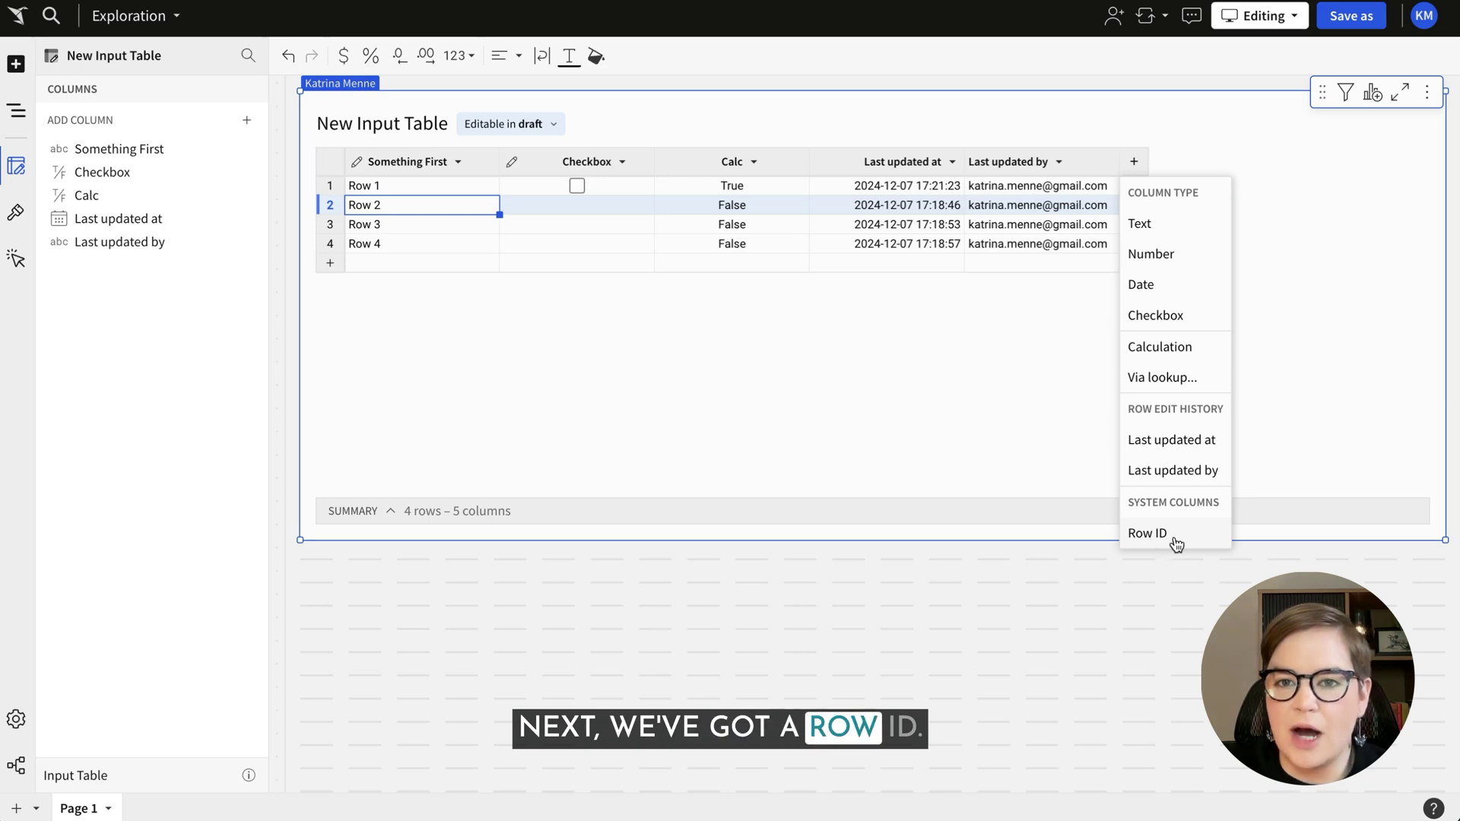
pyautogui.click(1147, 533)
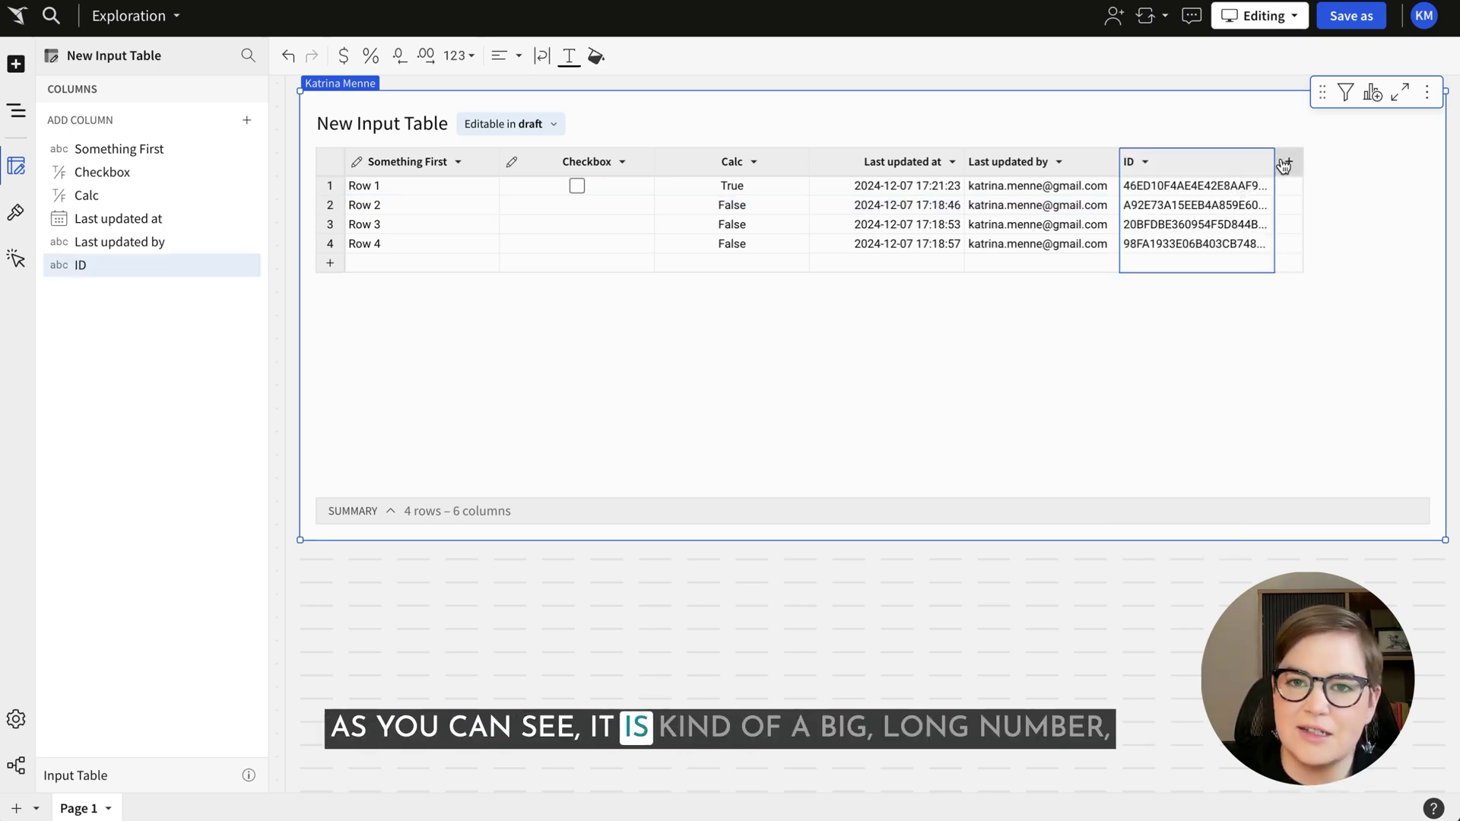
# Step: Widen the ID column to fit the full row IDs and shorten the input table element to fit its rows
pyautogui.moveTo(1274, 160); pyautogui.dragTo(1394, 156)
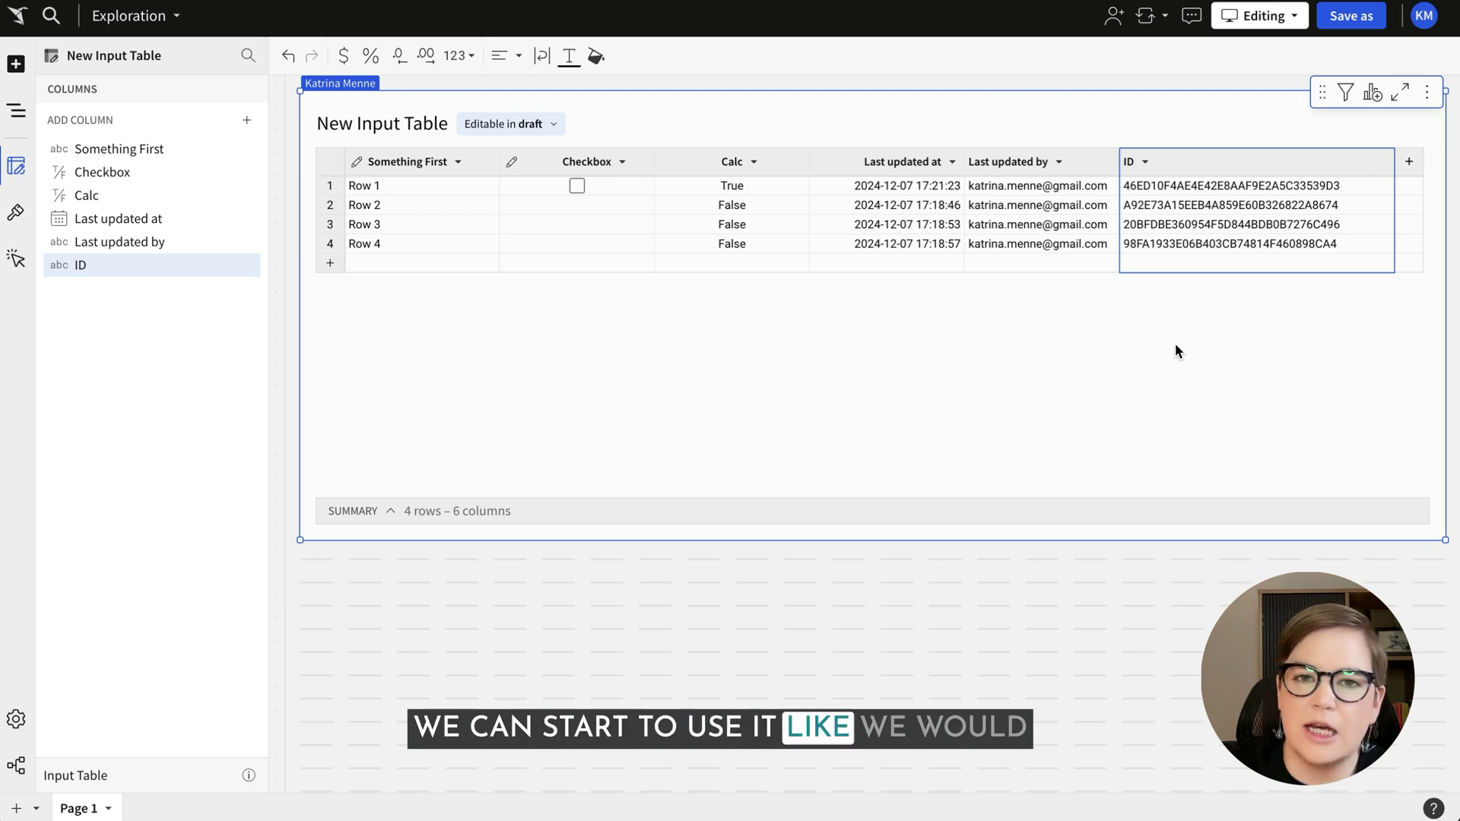
pyautogui.click(1372, 92)
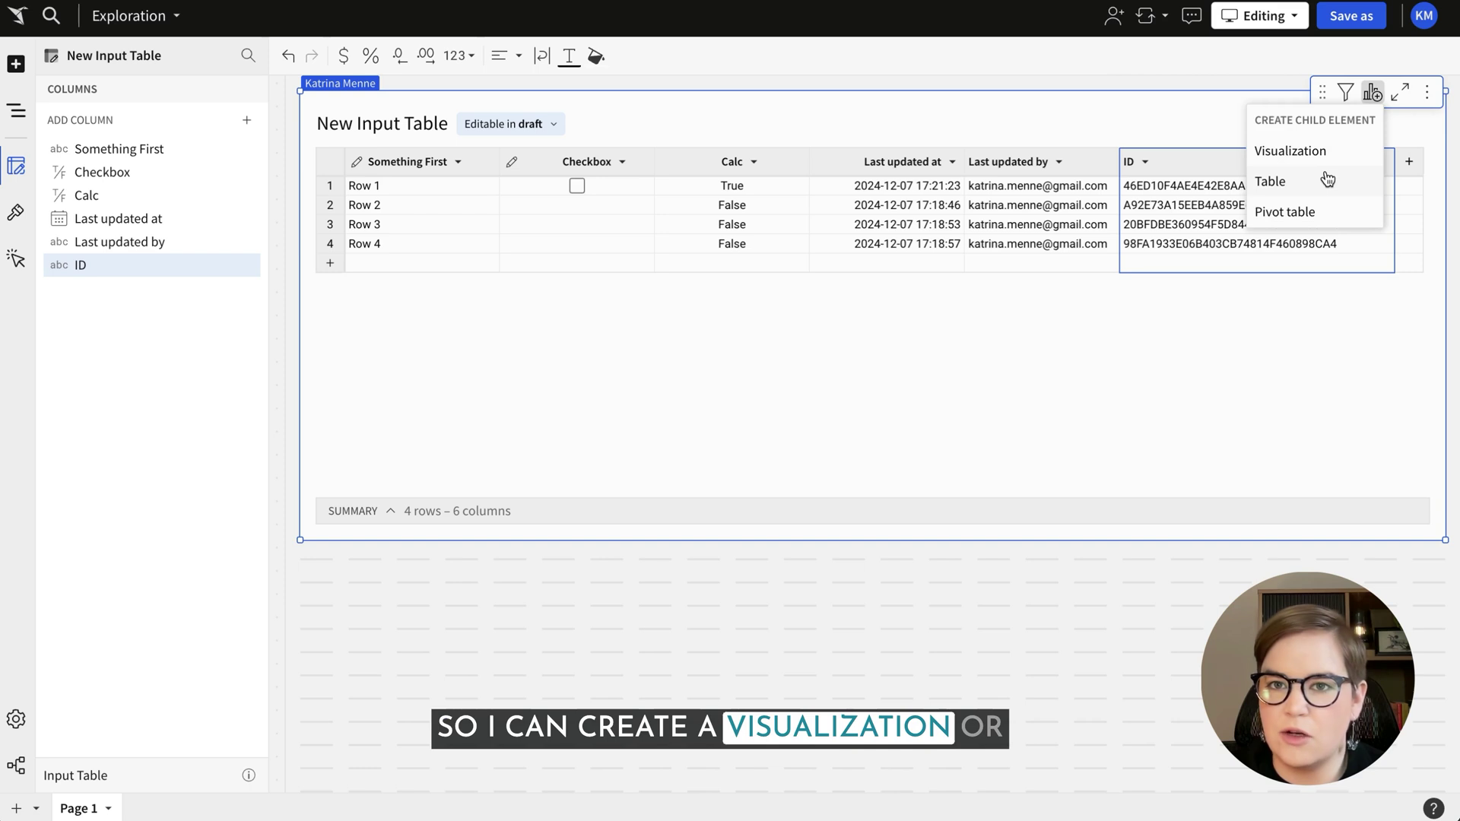
pyautogui.click(1162, 114)
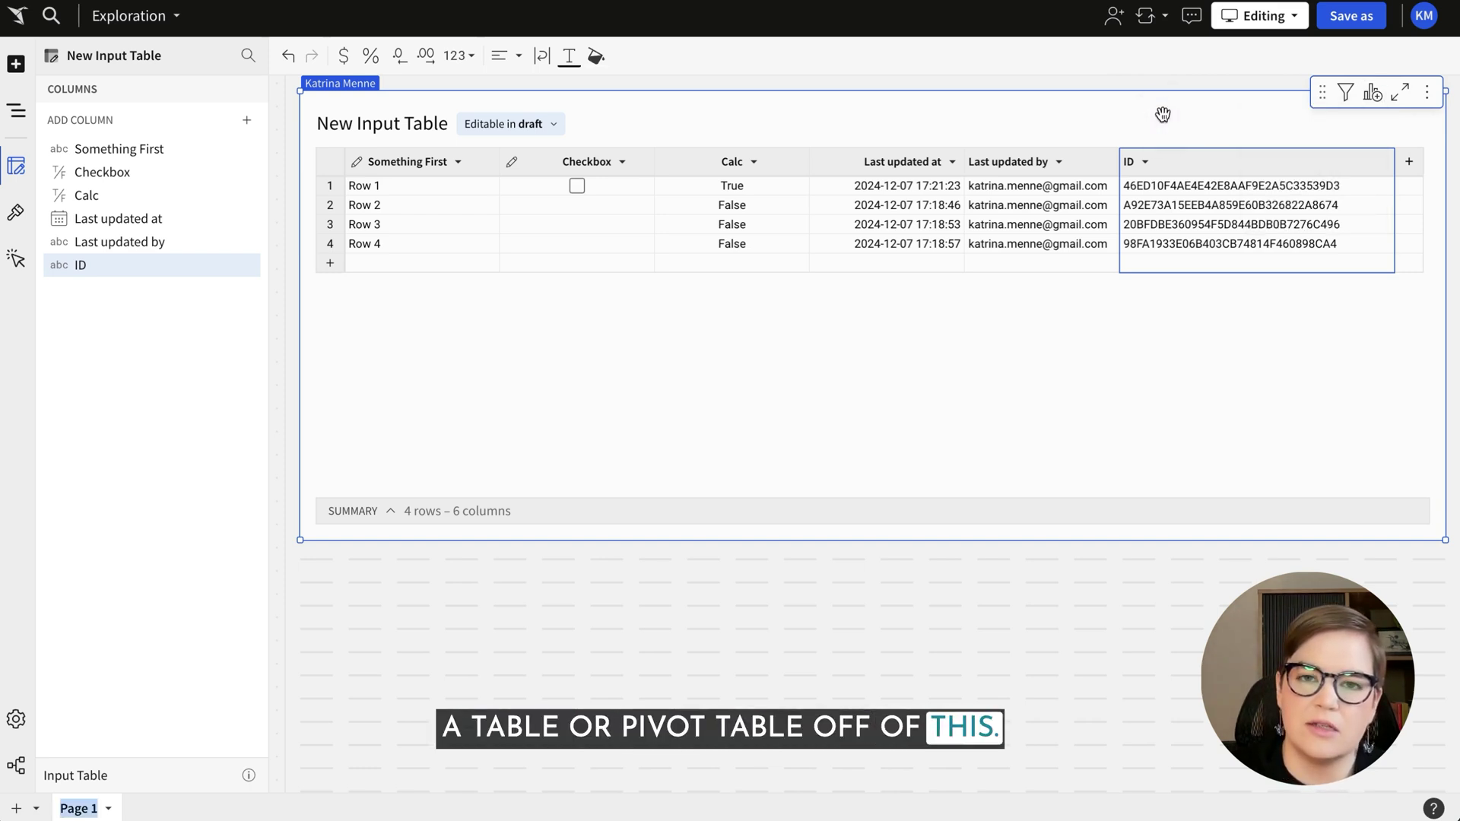
pyautogui.moveTo(711, 539); pyautogui.dragTo(723, 333)
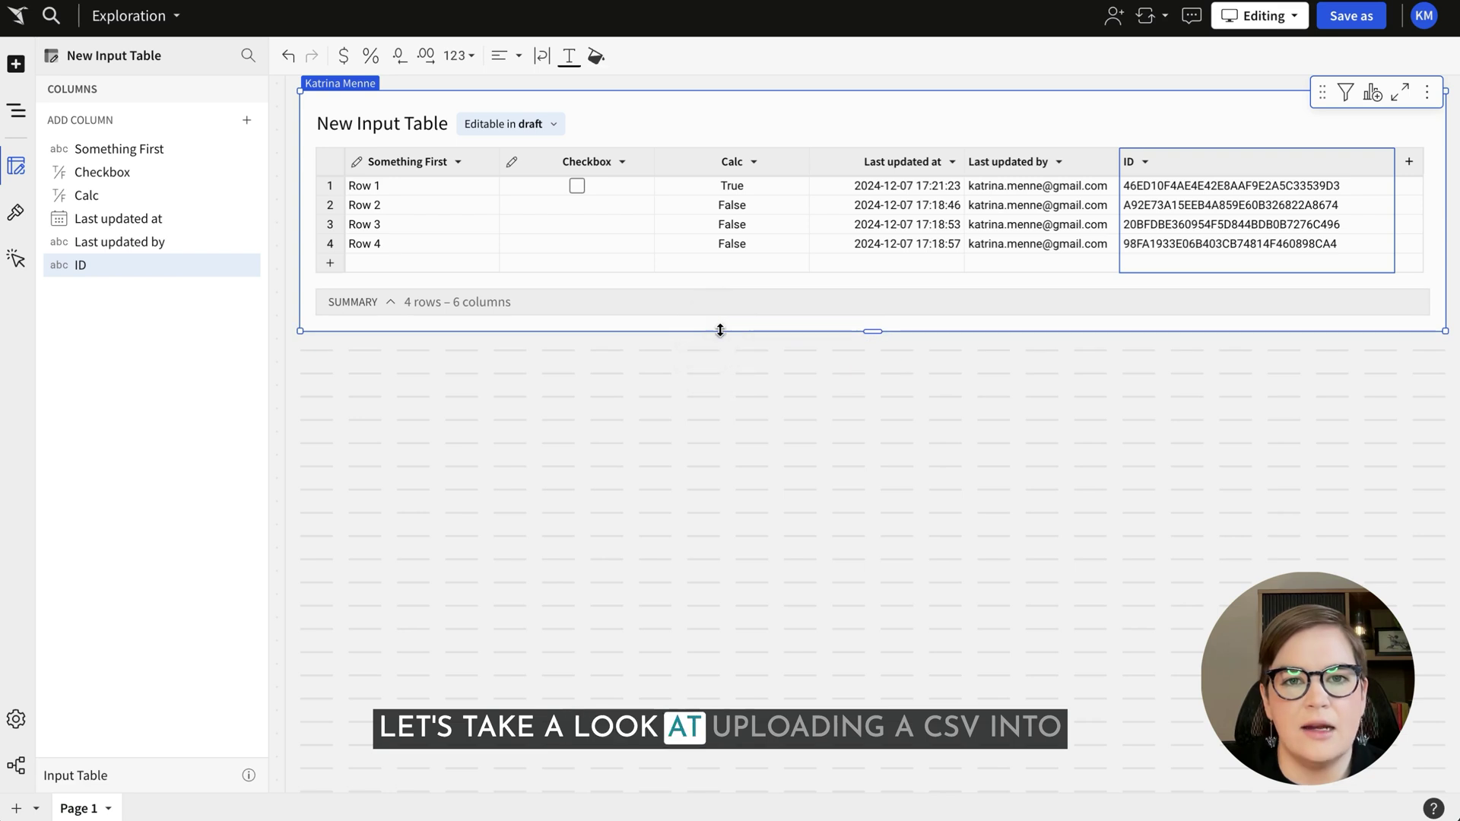
# Step: Add a CSV input table below the first one by uploading the dog data file through the Sigma Sample Database connection
pyautogui.click(16, 64)
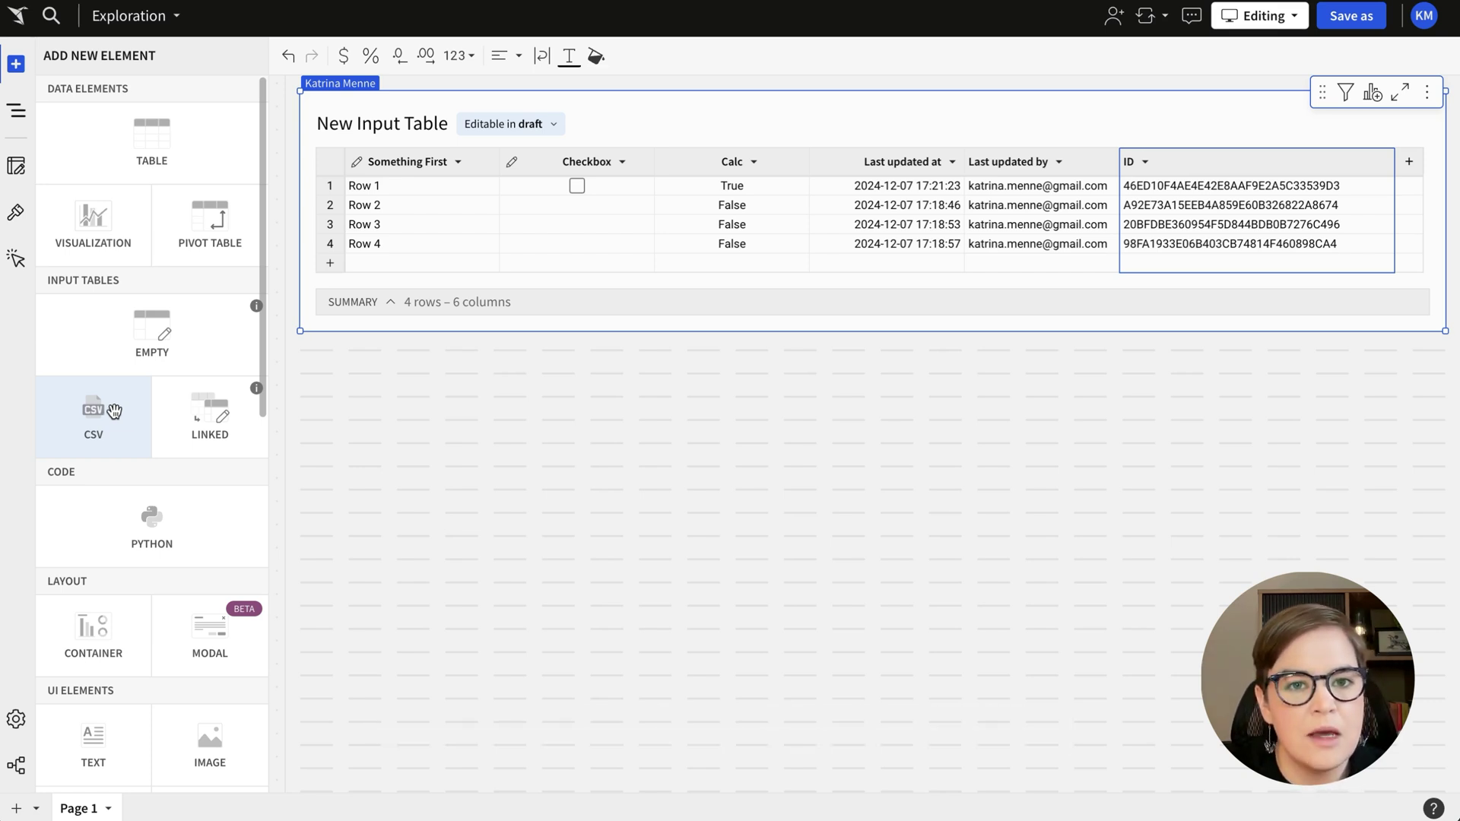
pyautogui.click(119, 413)
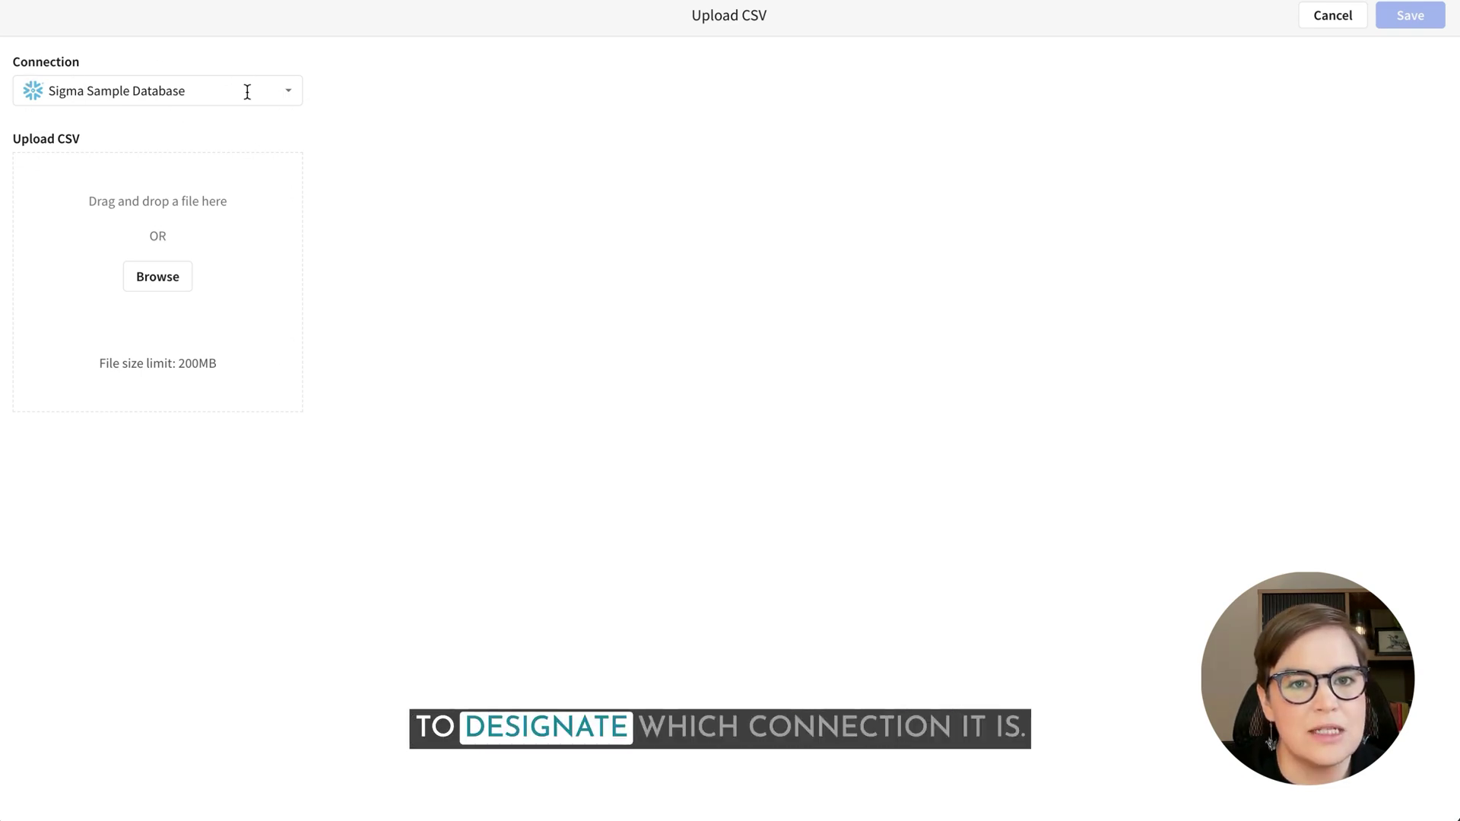
pyautogui.click(171, 274)
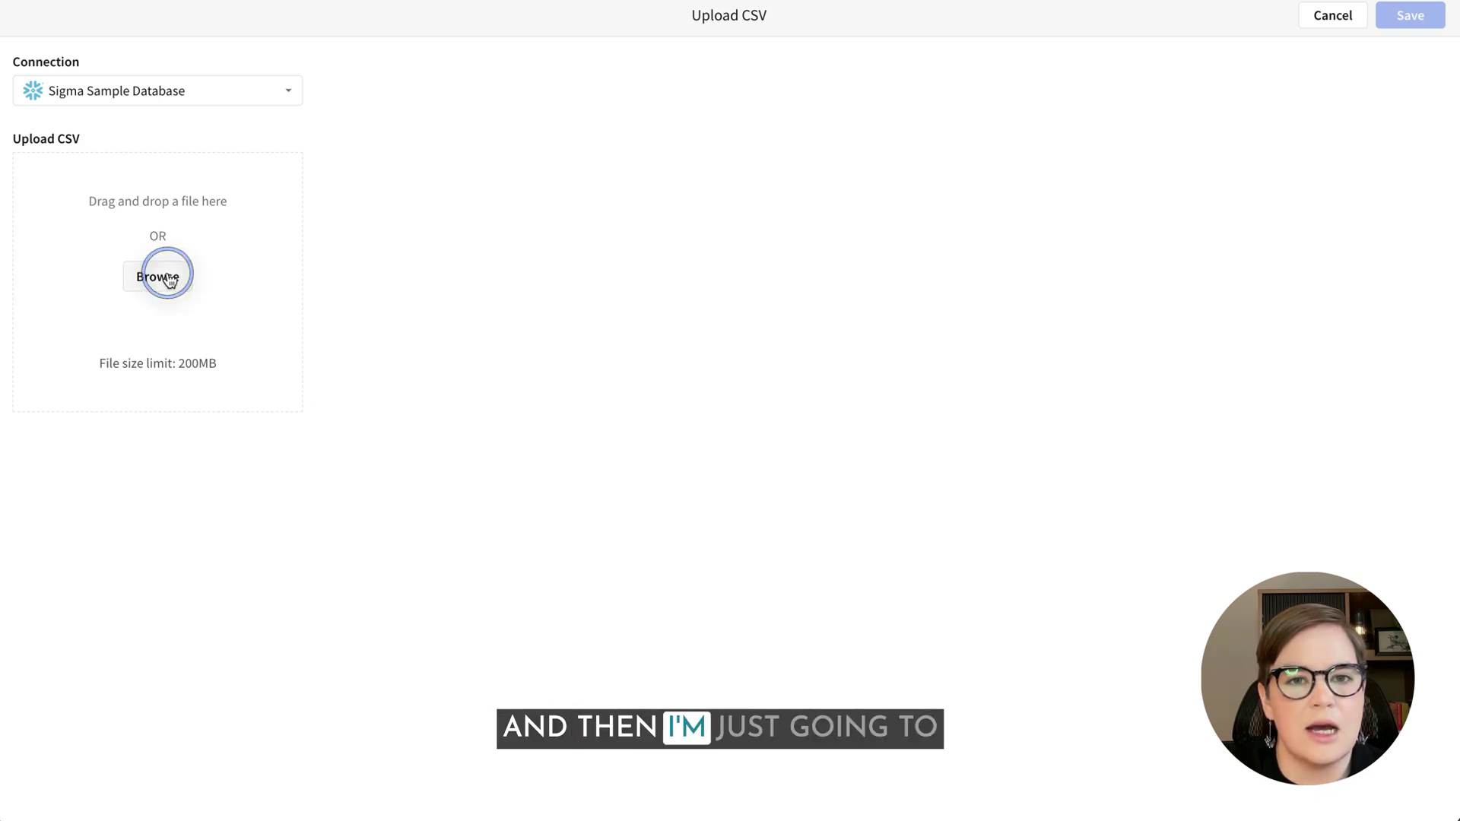
pyautogui.click(144, 116)
pyautogui.doubleClick(299, 111)
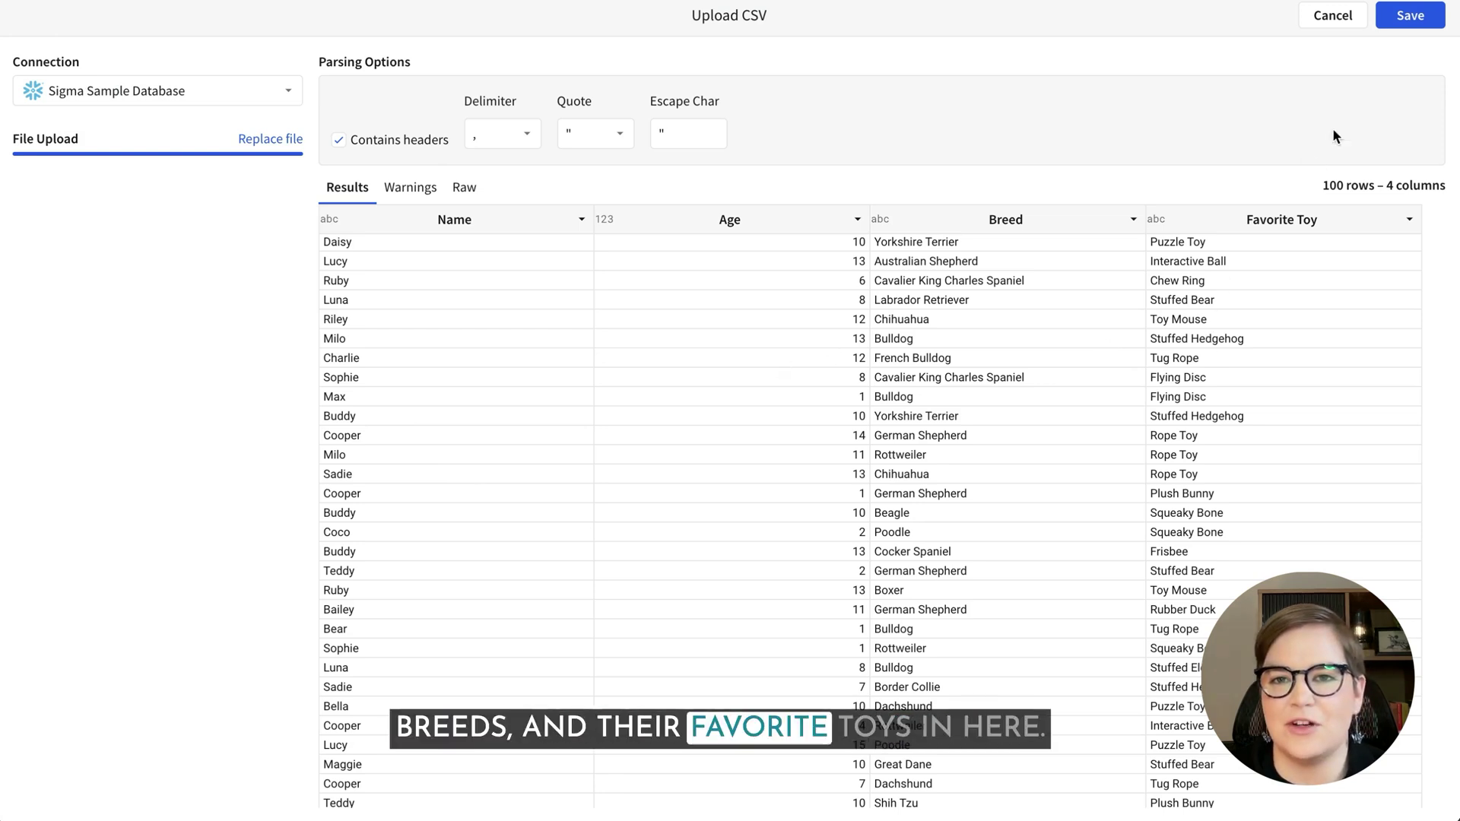
pyautogui.click(1411, 15)
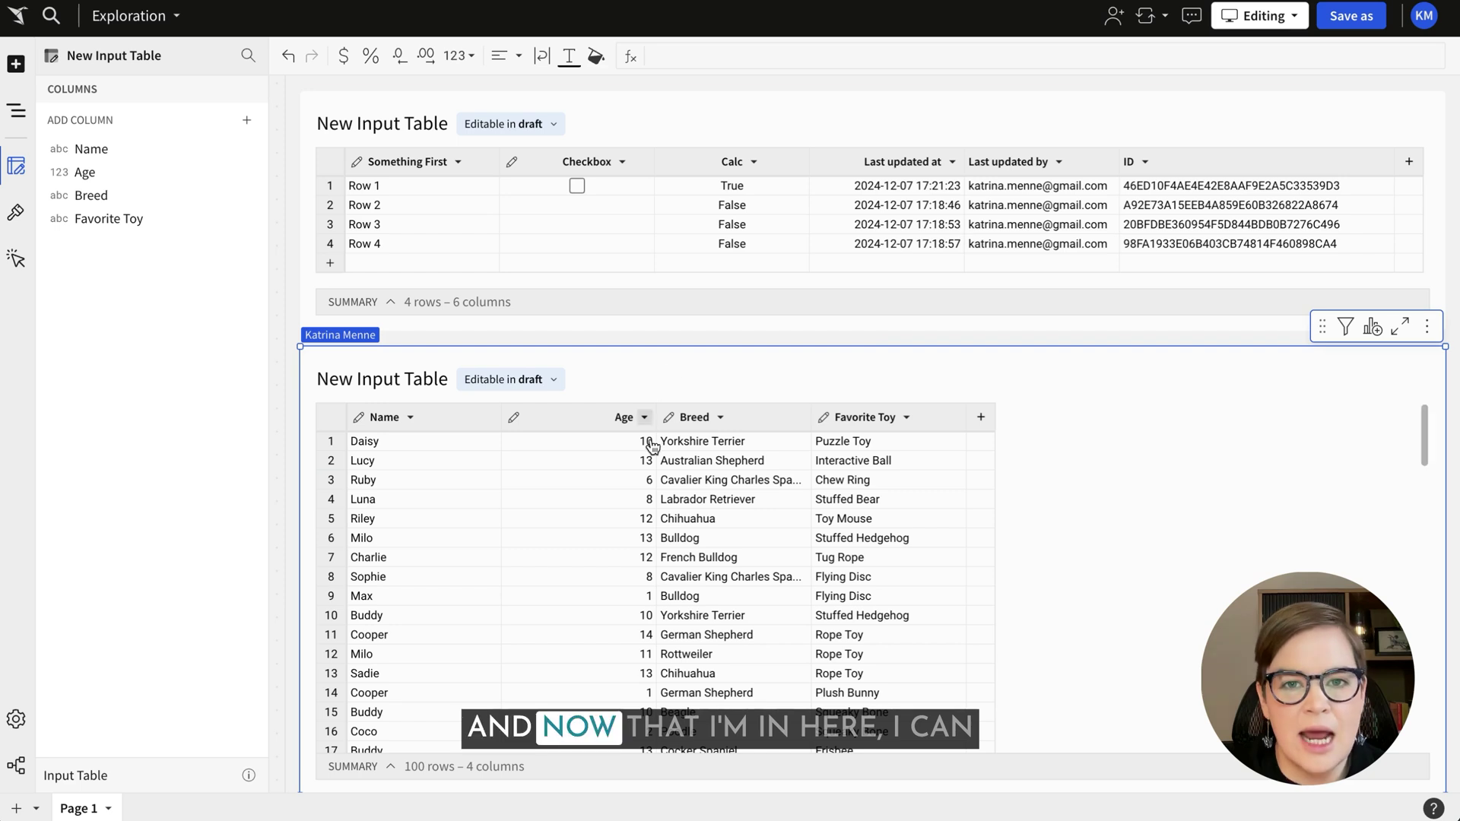
# Step: Add a new record at the end of the CSV input table: Ruby, age 12, Labrador Retriever, Tennis Ball
pyautogui.scroll(-20, 609, 554)
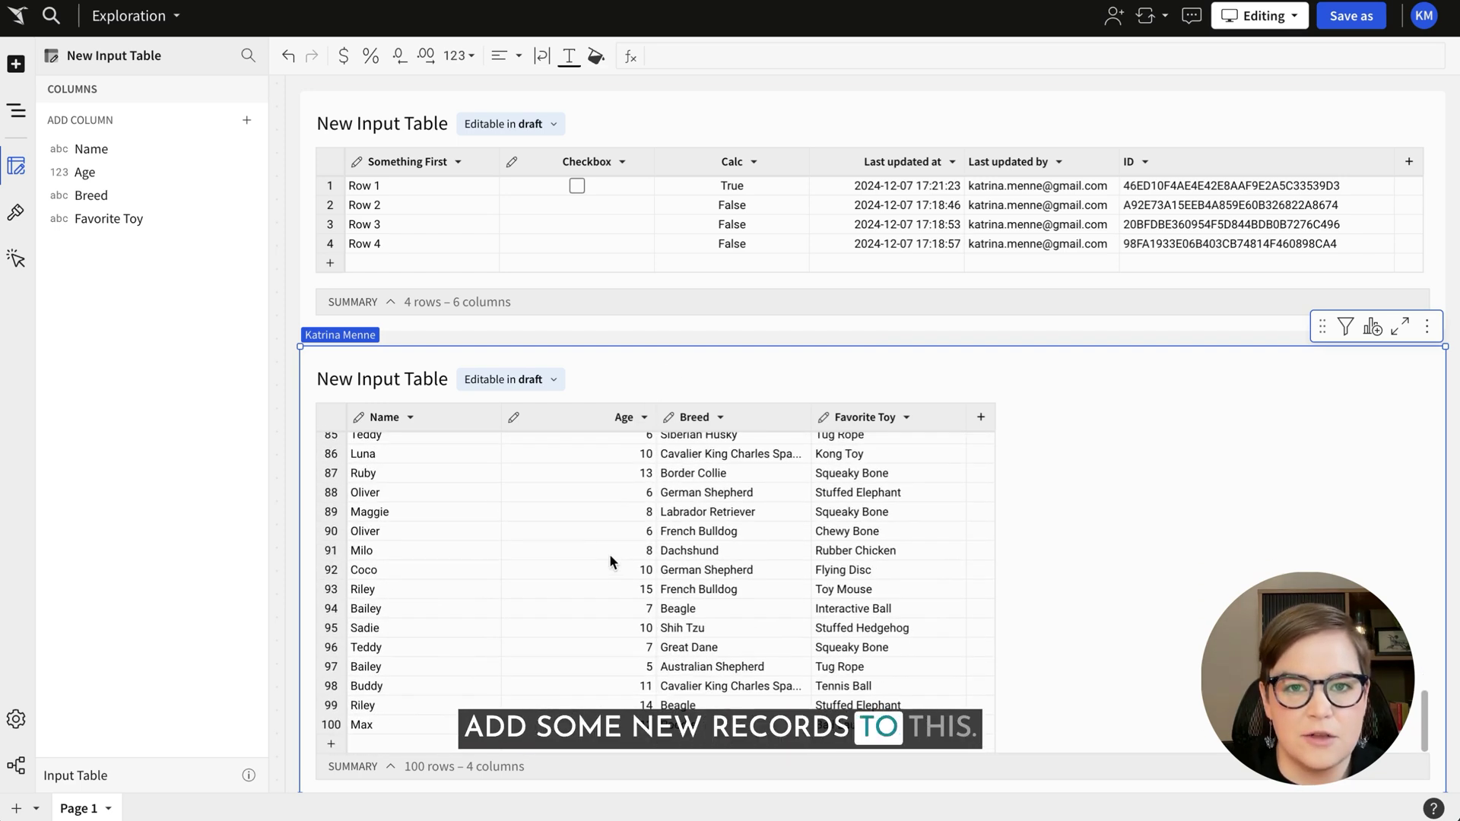
pyautogui.click(371, 737)
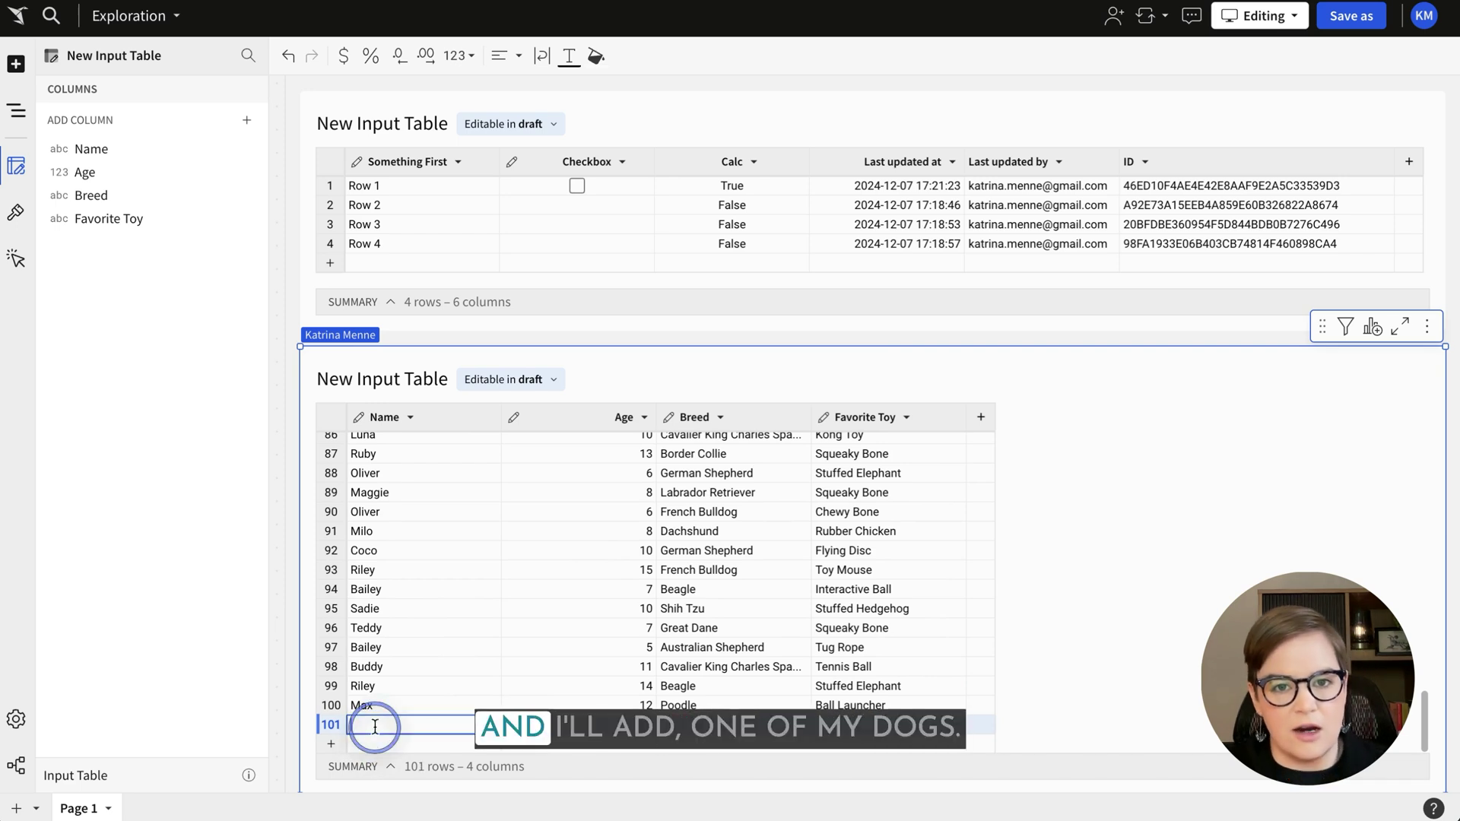
pyautogui.write('Ruby')
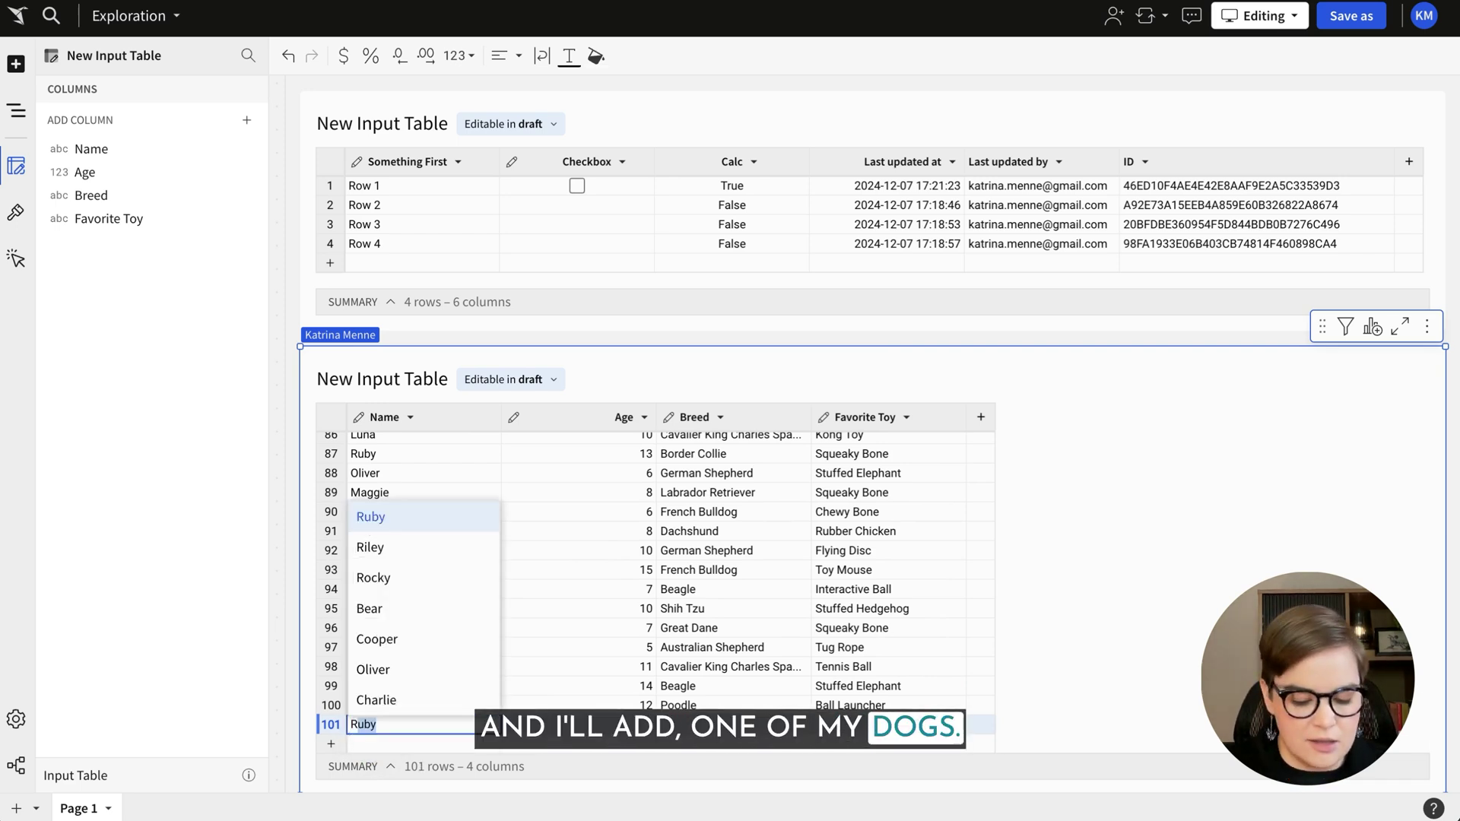
pyautogui.press('Tab')
pyautogui.write('12')
pyautogui.press('Tab')
pyautogui.write('Labrador Retriever')
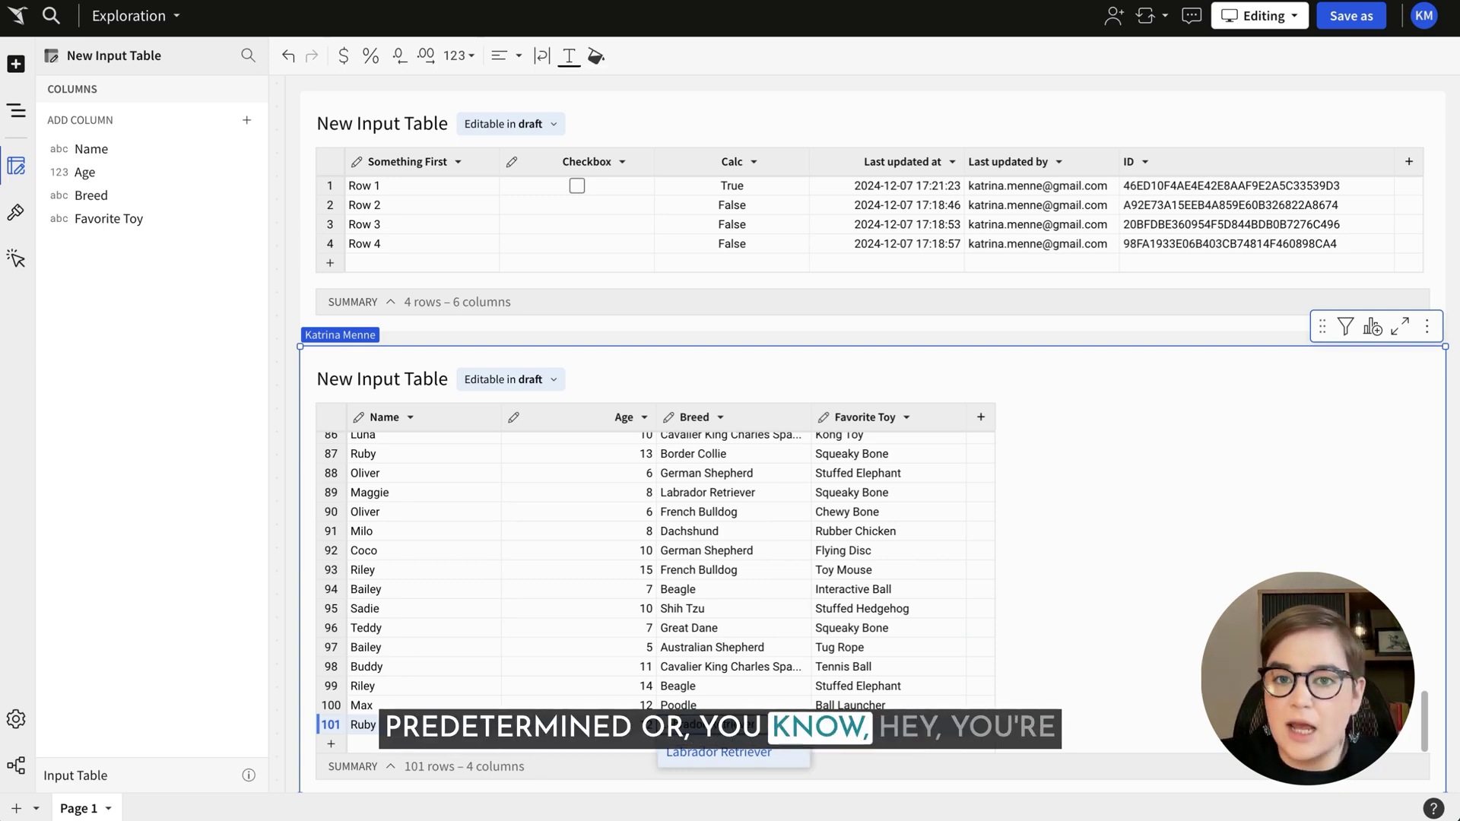
pyautogui.press('Return')
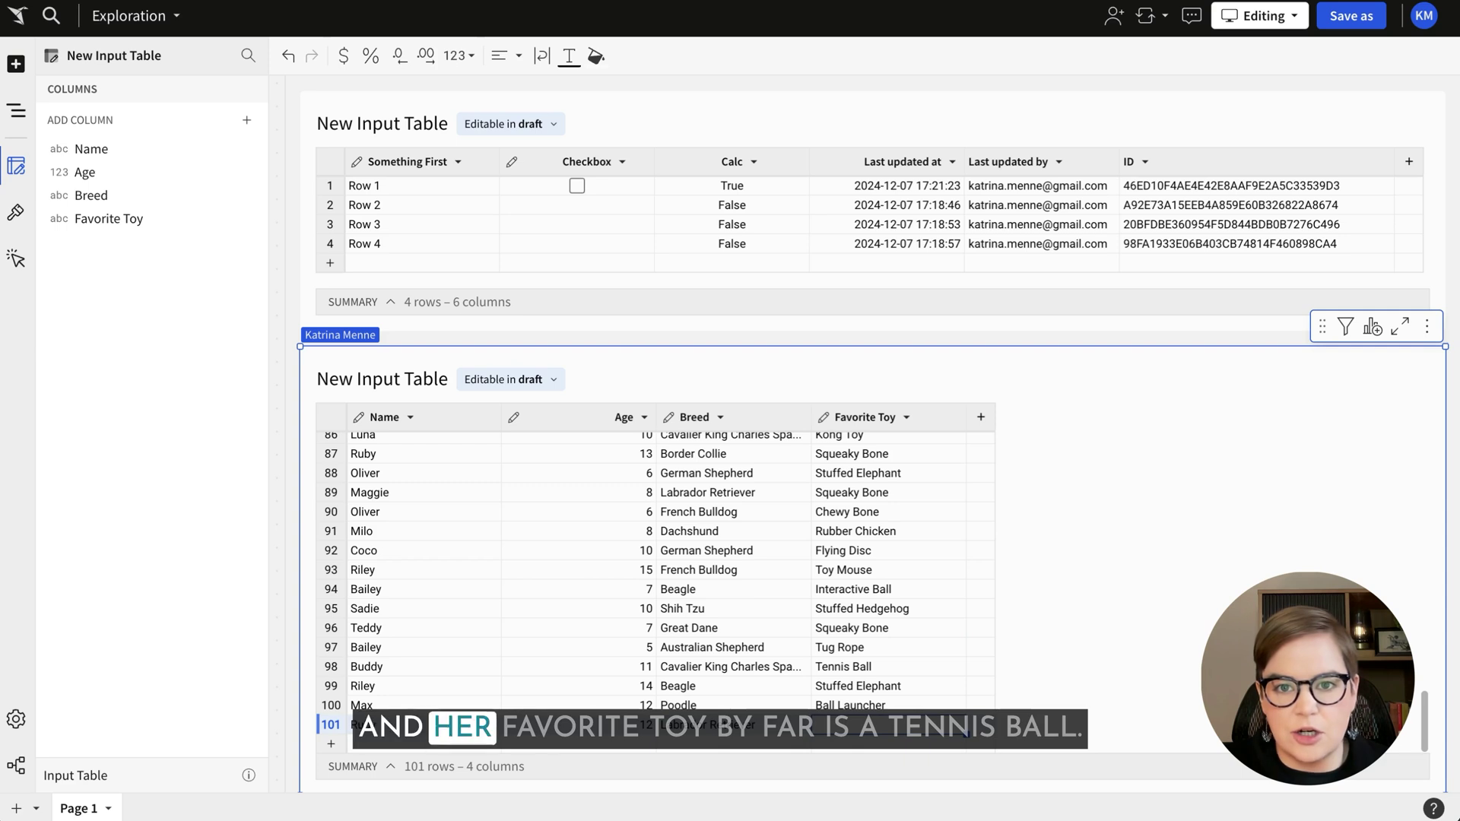
pyautogui.write('Te')
pyautogui.press('Return')
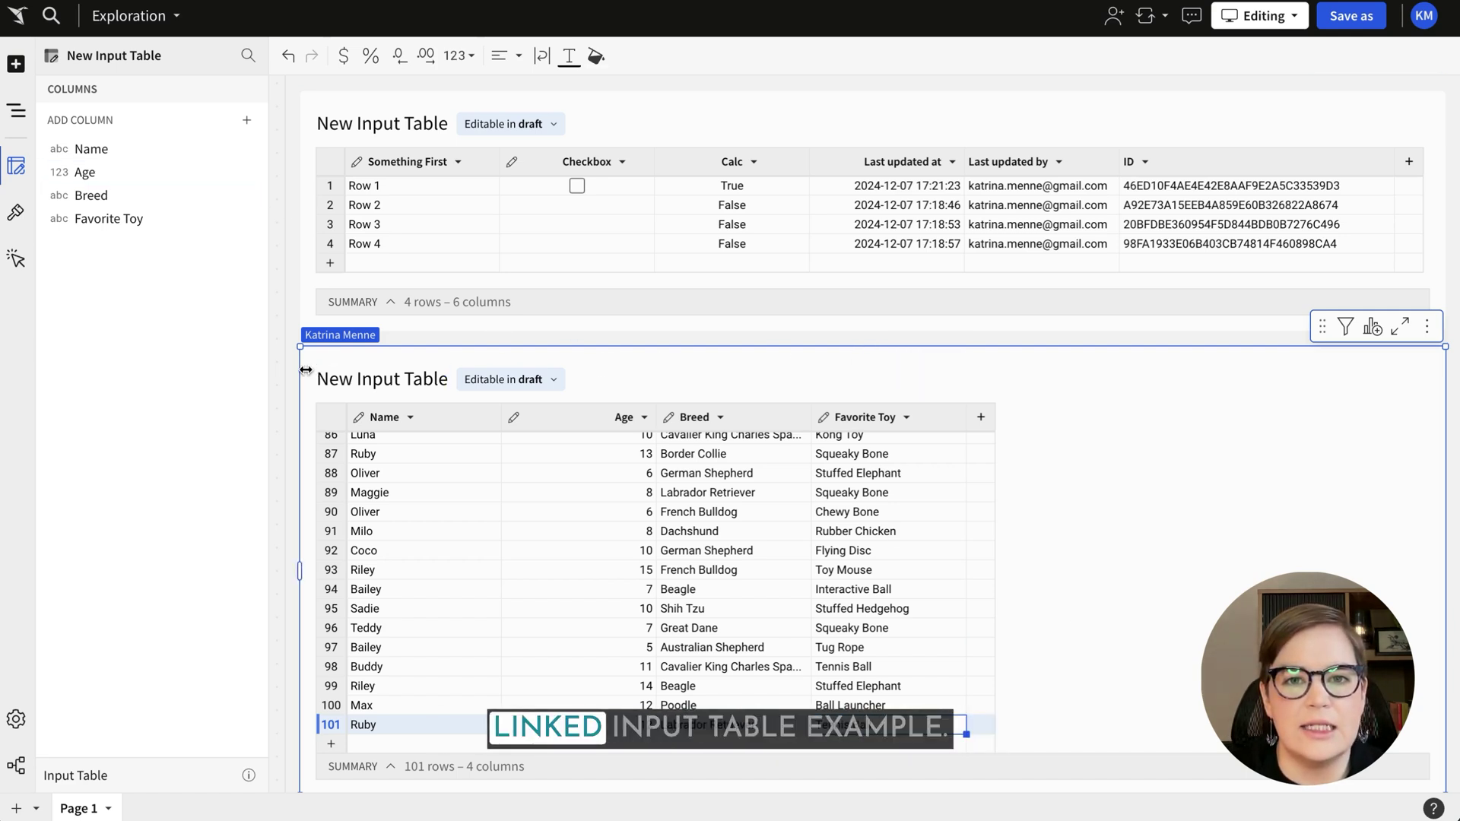
# Step: Add a table element sourced from PLUGS_ELECTRONICS_HANDS_ON_LAB_DATA to the page
pyautogui.click(16, 64)
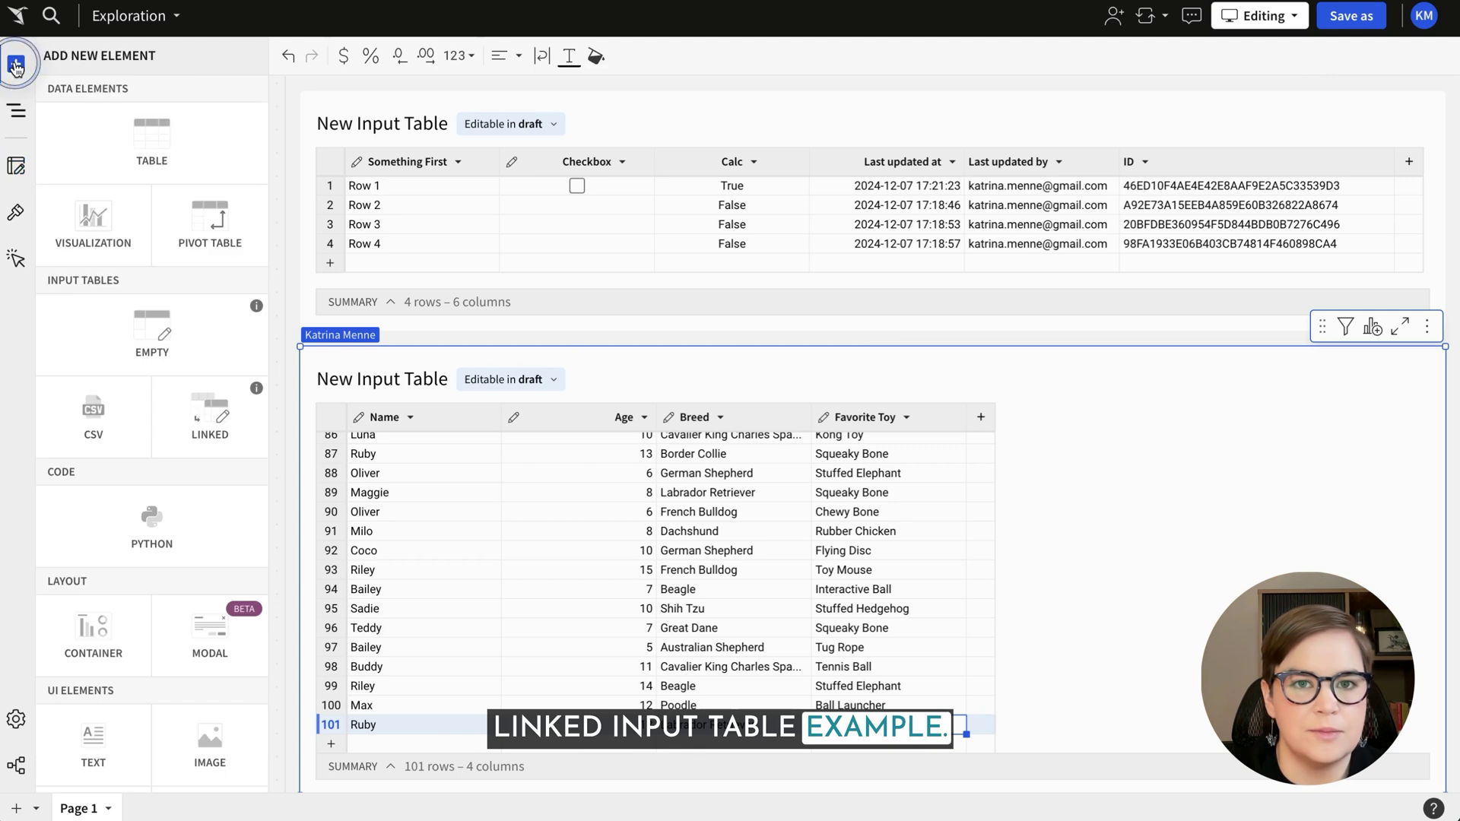
pyautogui.click(189, 131)
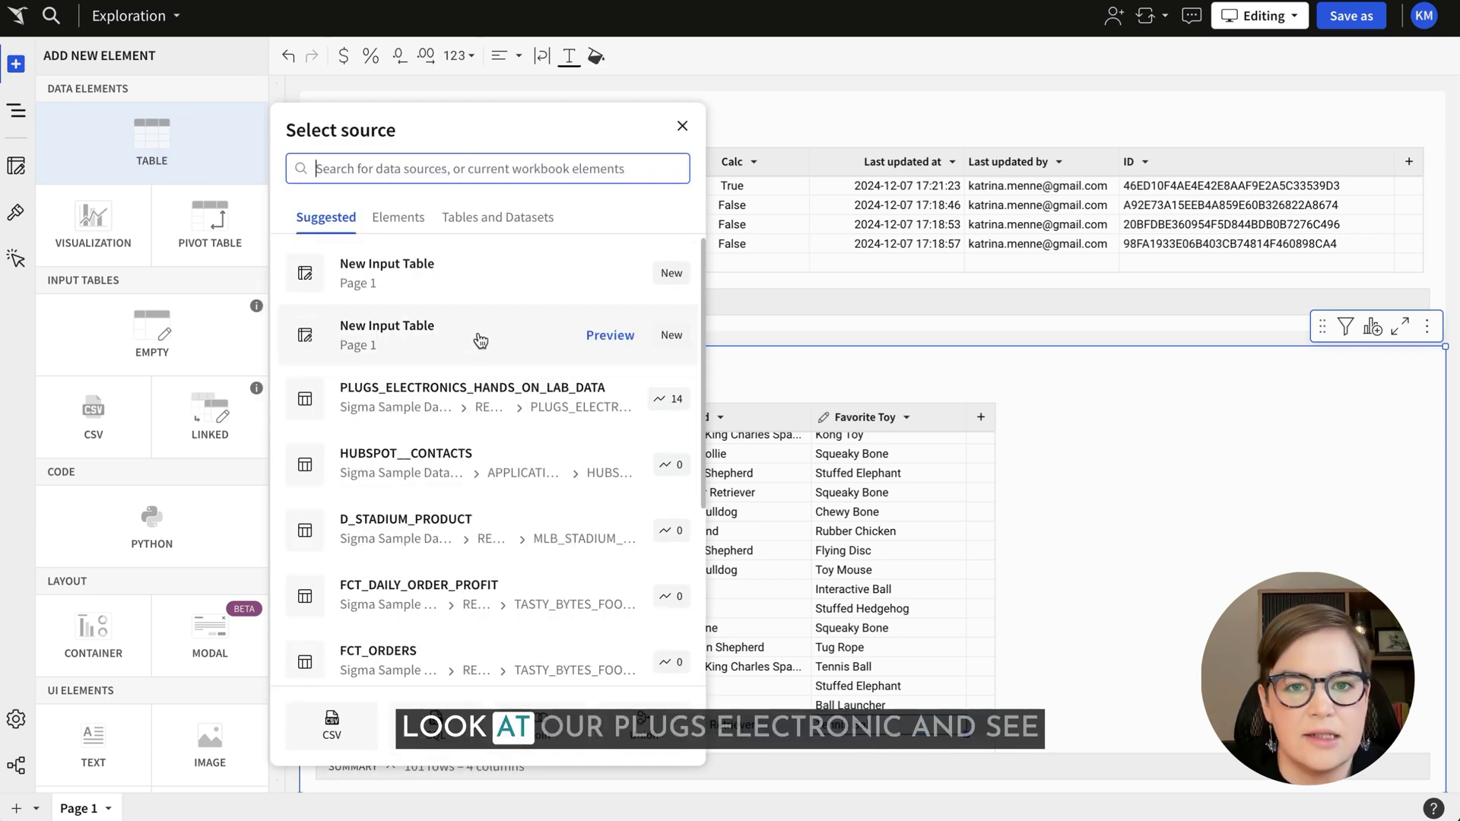
pyautogui.click(481, 386)
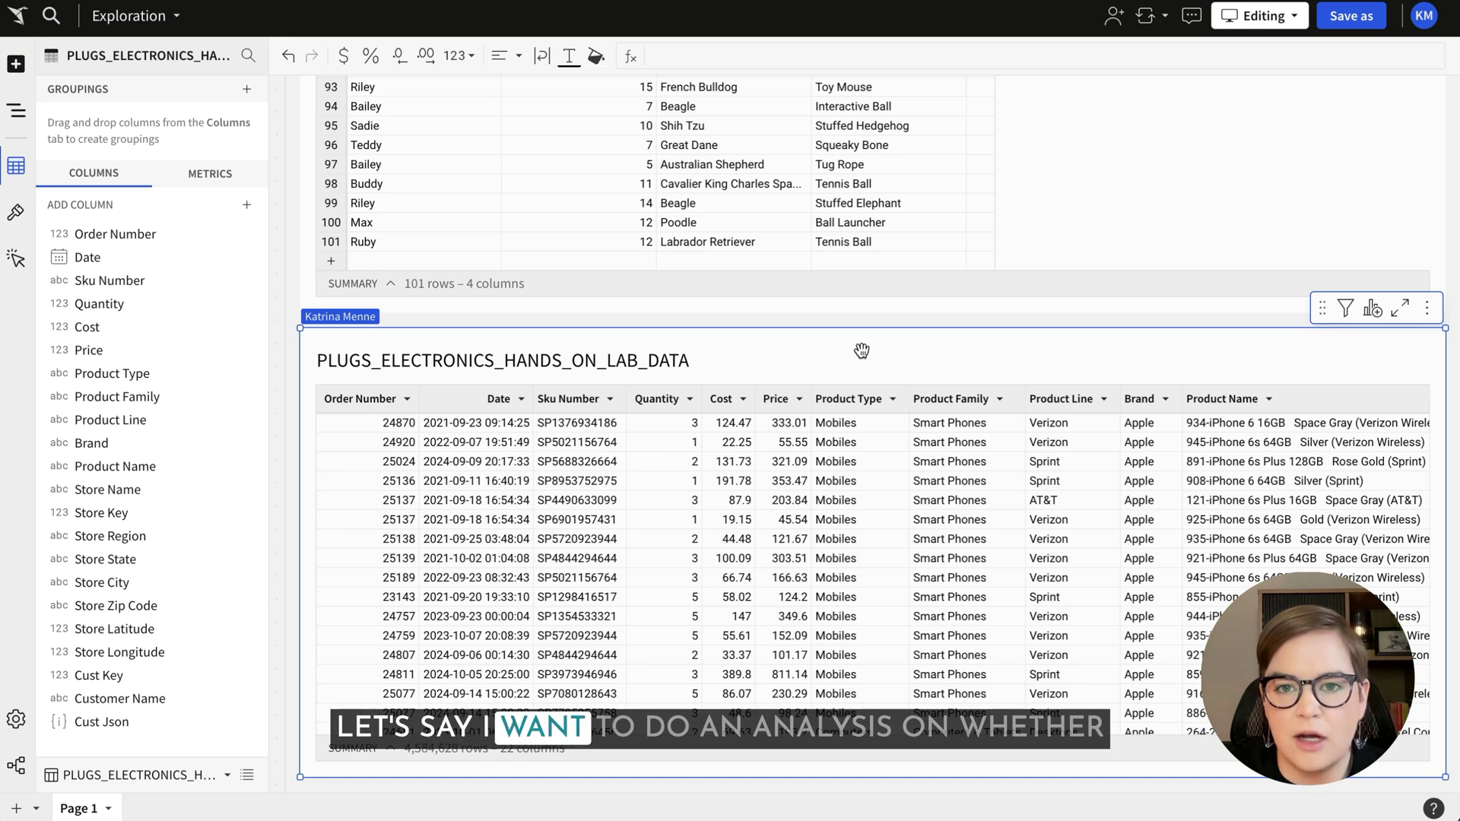
# Step: Add a calculated column after Price in the PLUGS_ELECTRONICS_HANDS_ON_LAB_DATA table with the formula [Quantity] * [Price]
pyautogui.click(1213, 397)
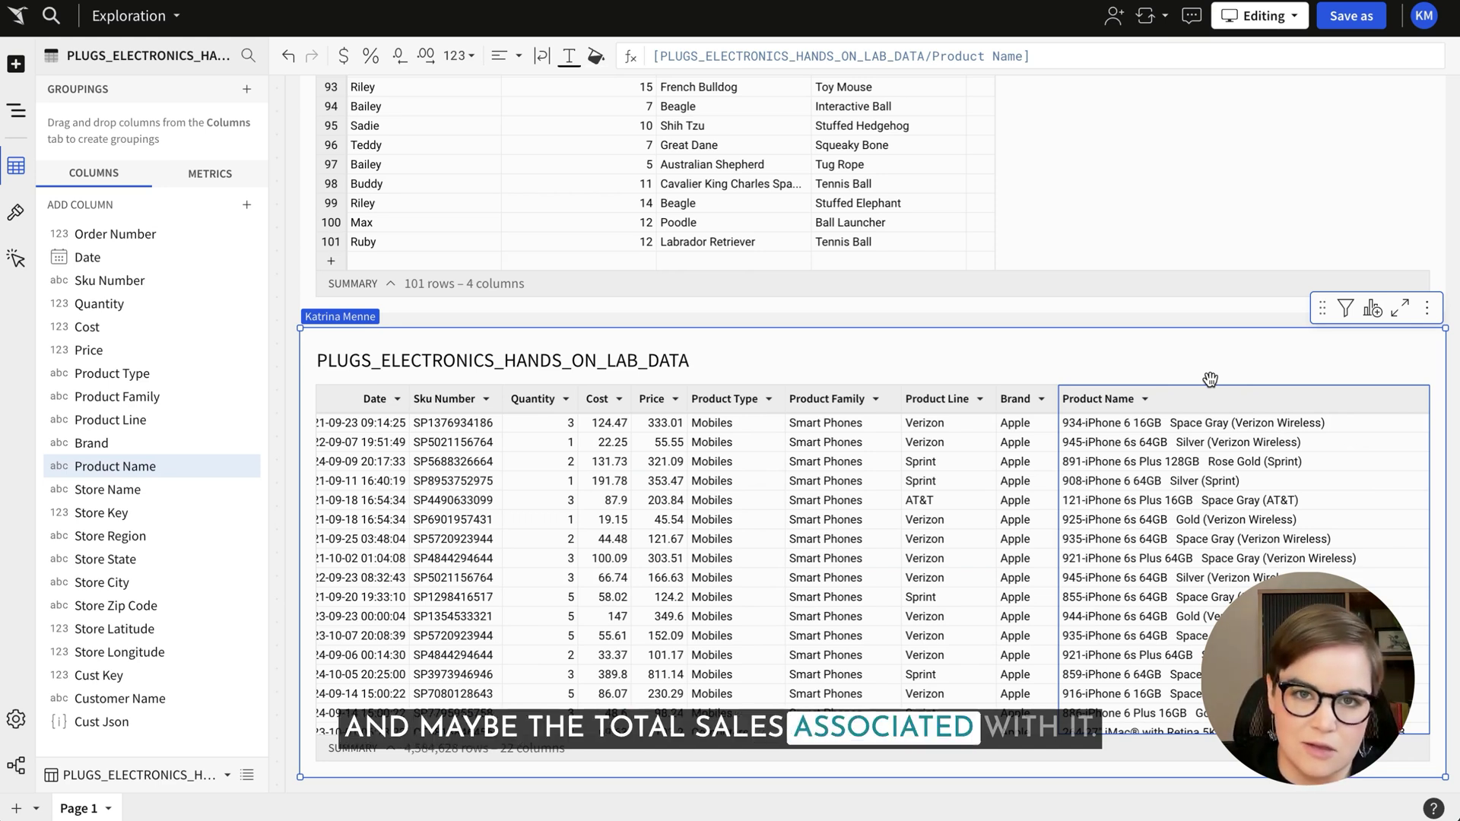
pyautogui.click(673, 399)
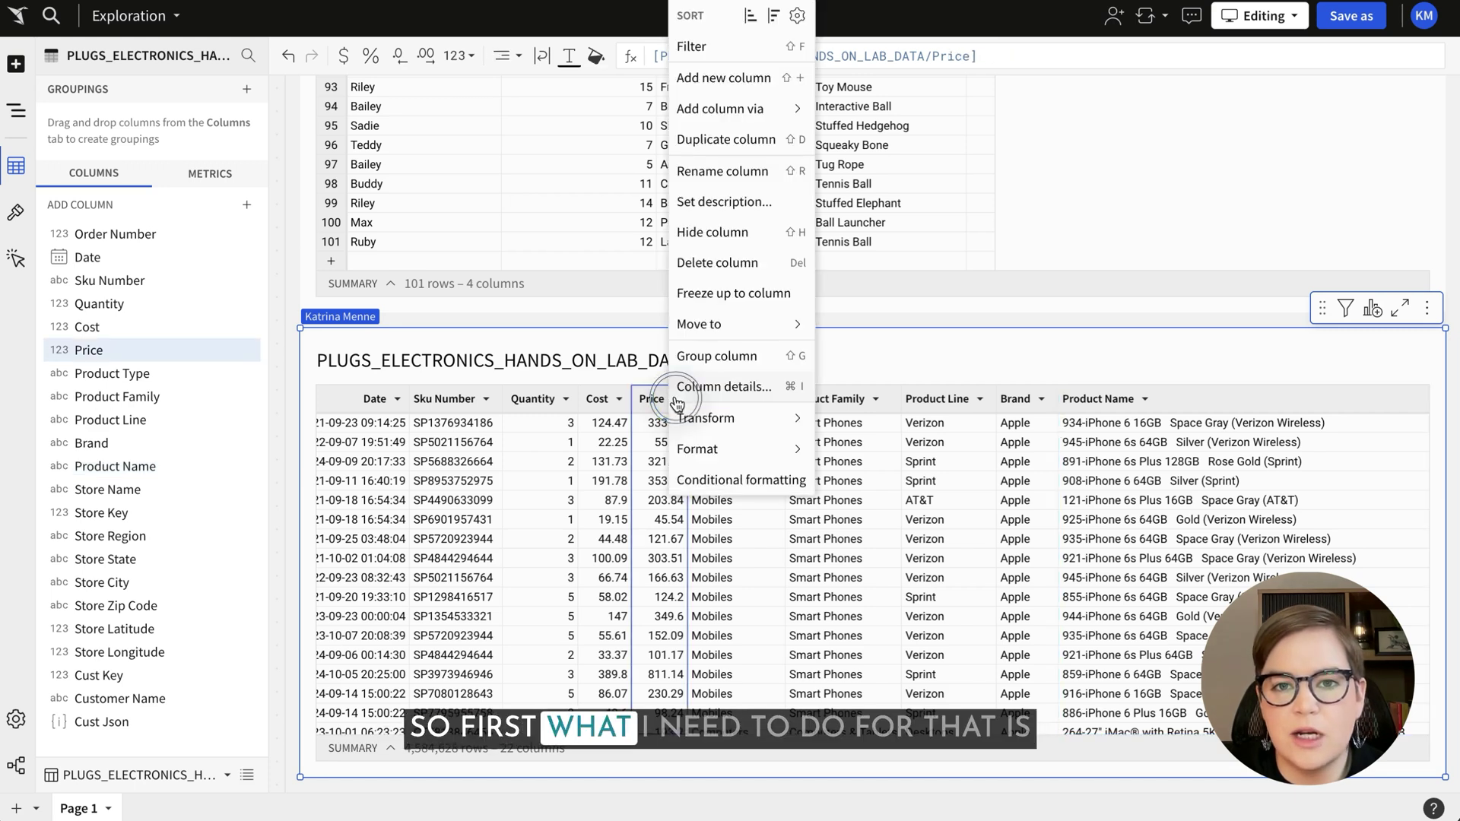
pyautogui.click(761, 92)
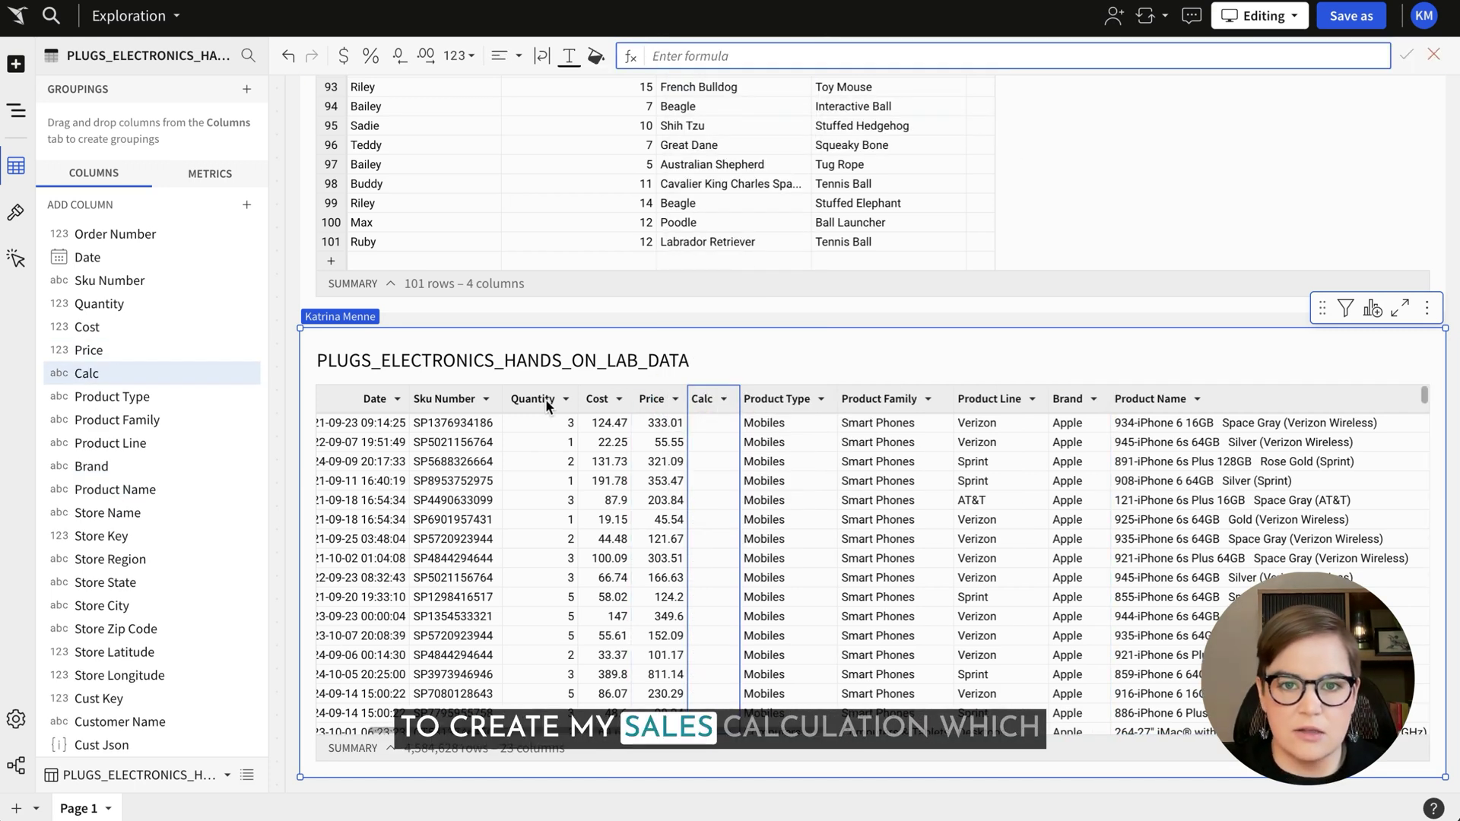
pyautogui.click(535, 403)
pyautogui.write('*')
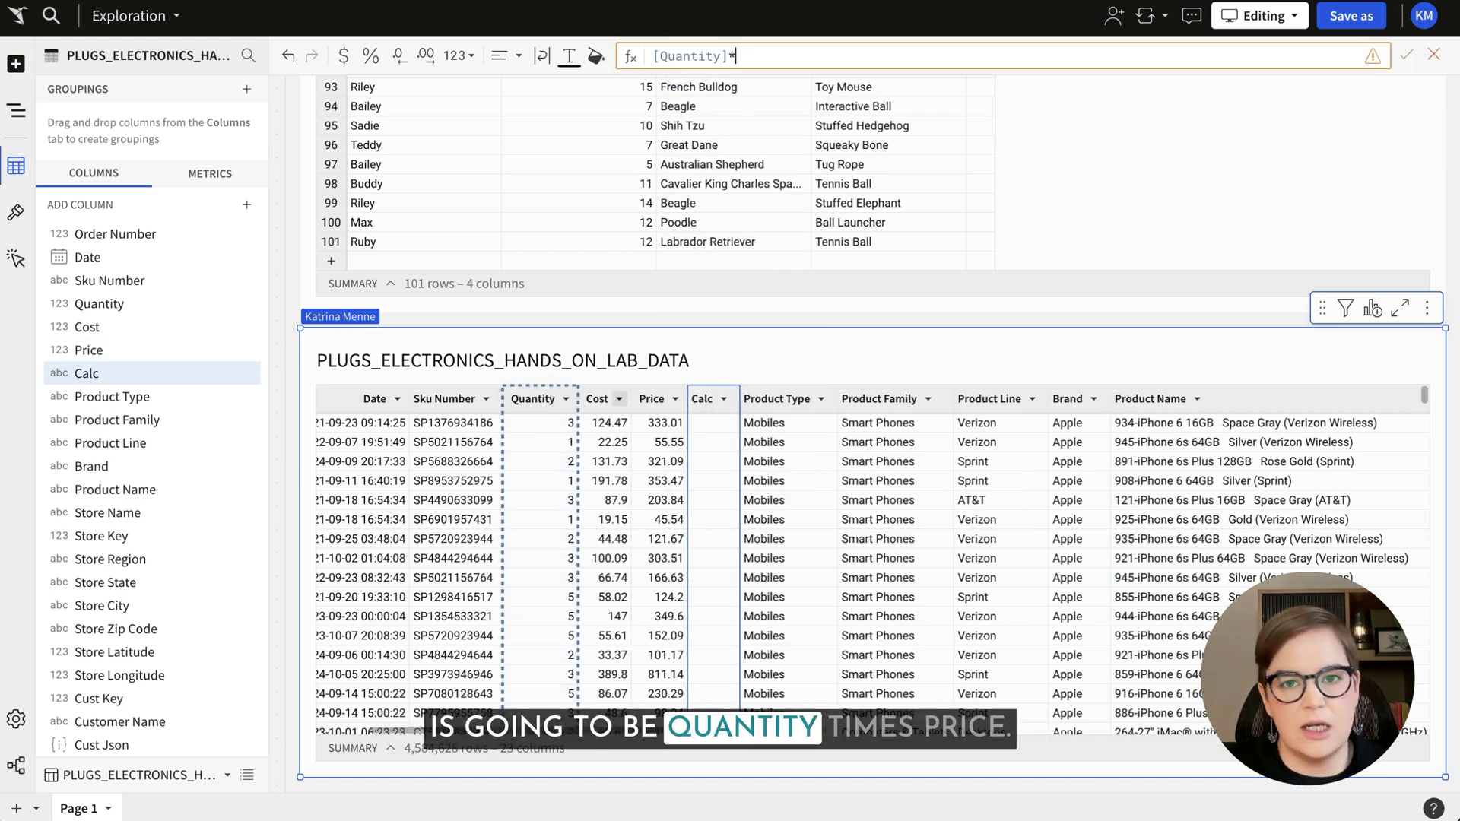
pyautogui.click(652, 402)
pyautogui.press('Return')
# Step: Rename the new calculated column "Sales" and format it as currency
pyautogui.doubleClick(763, 396)
pyautogui.write('Sales')
pyautogui.press('Return')
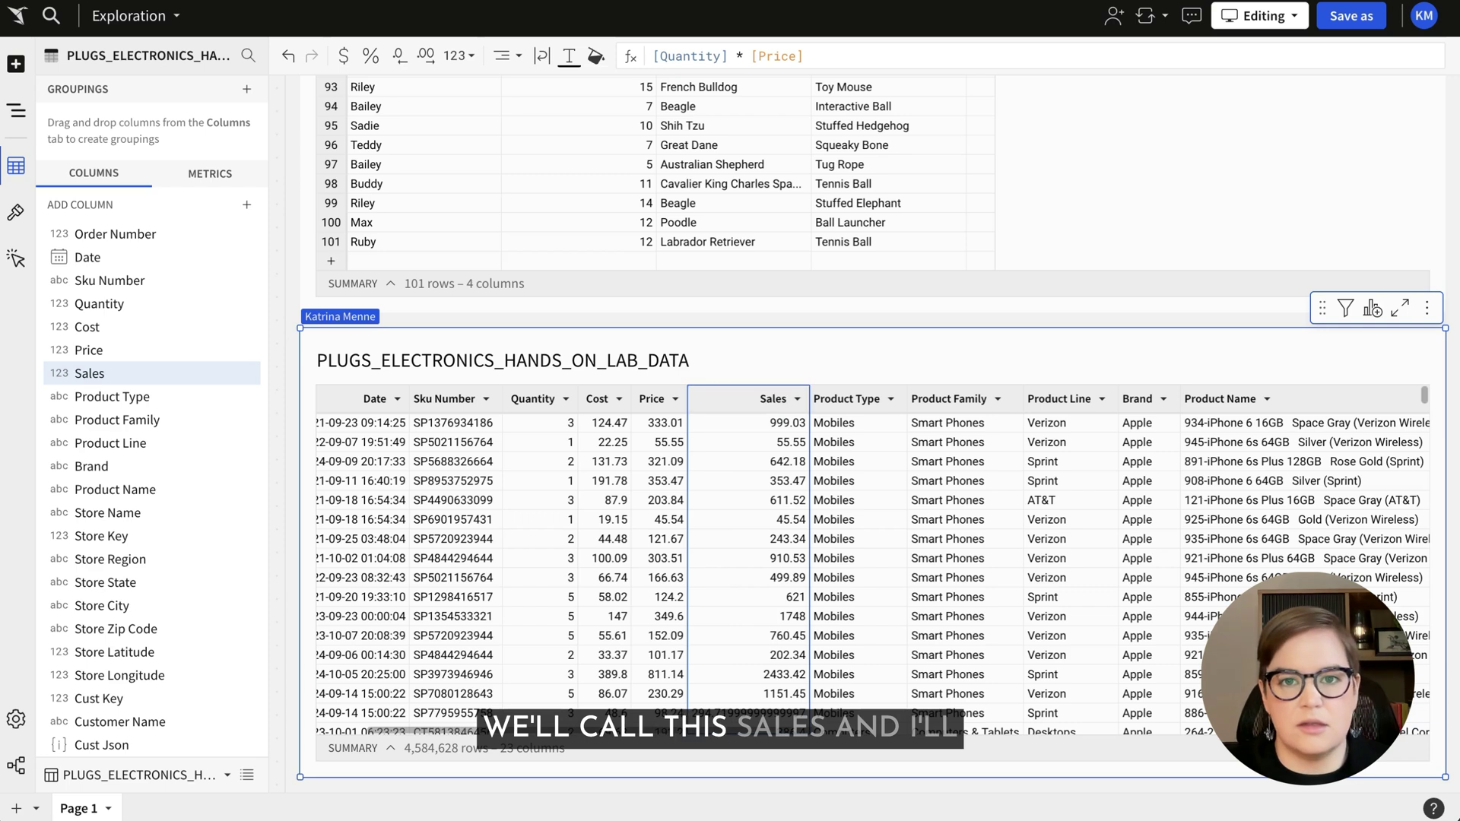
pyautogui.click(343, 56)
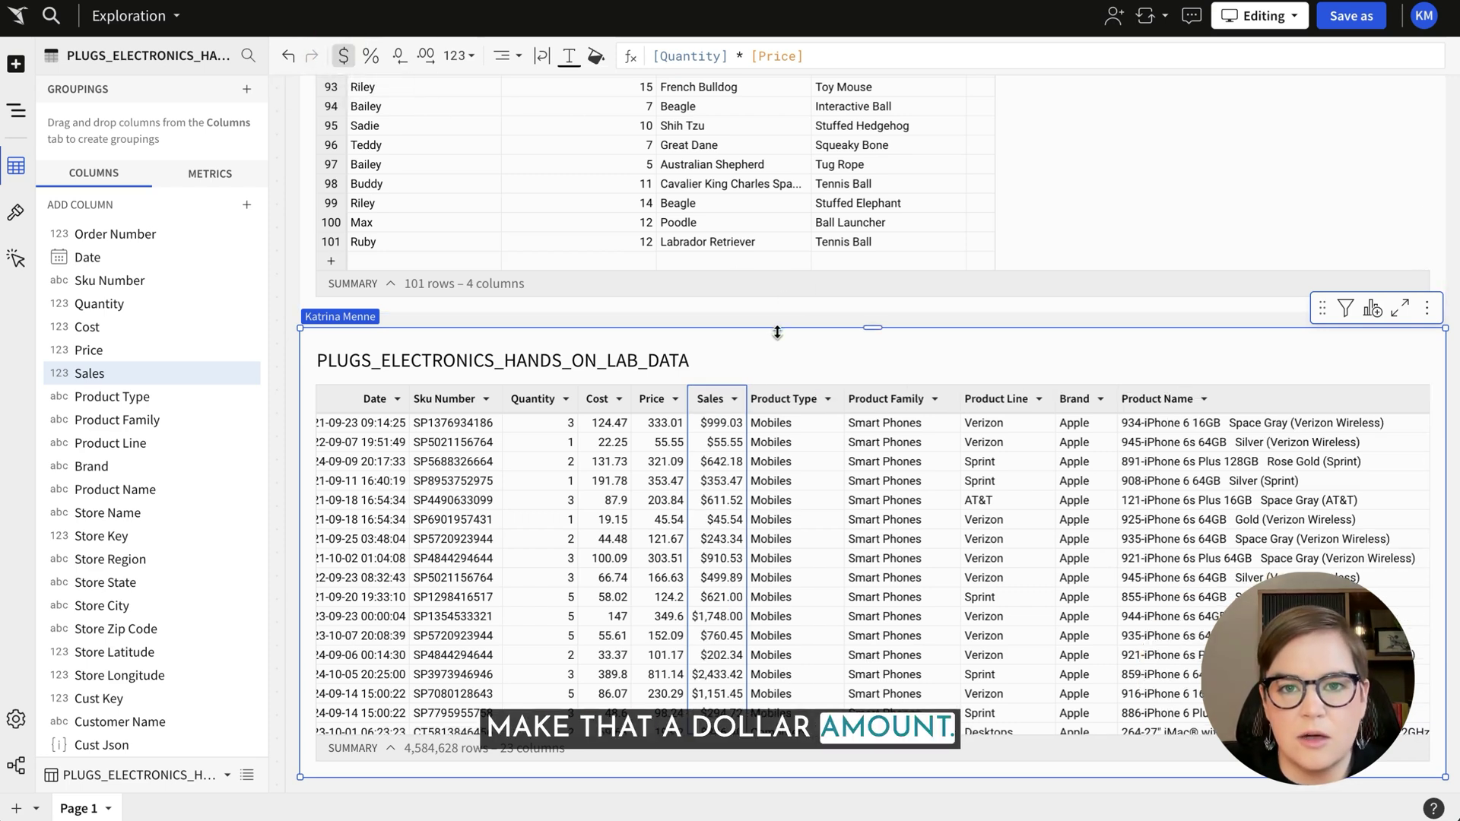
# Step: Group the PLUGS_ELECTRONICS_HANDS_ON_LAB_DATA table by Product Name
pyautogui.click(245, 91)
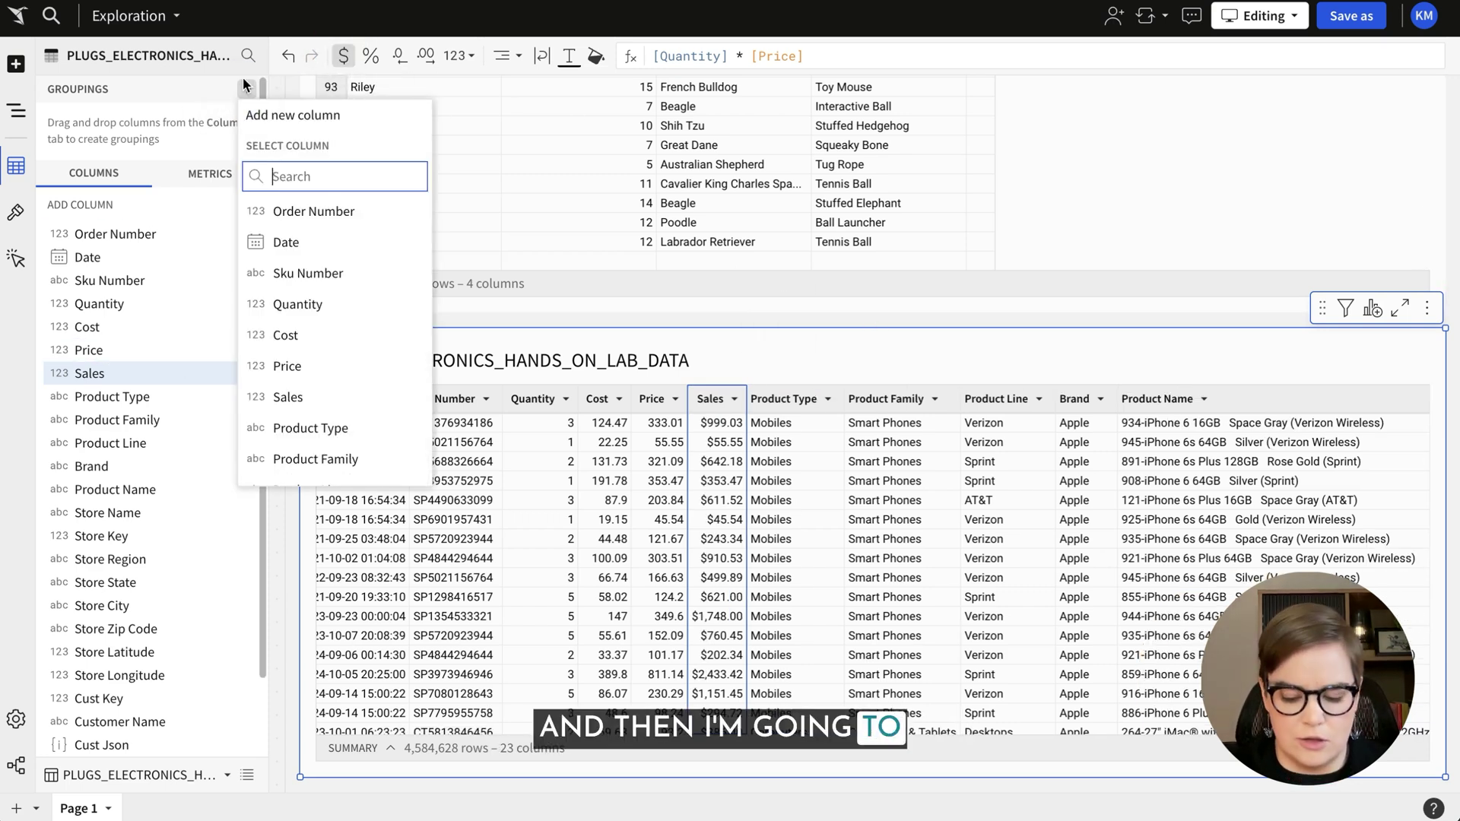
pyautogui.write('pro')
pyautogui.click(310, 303)
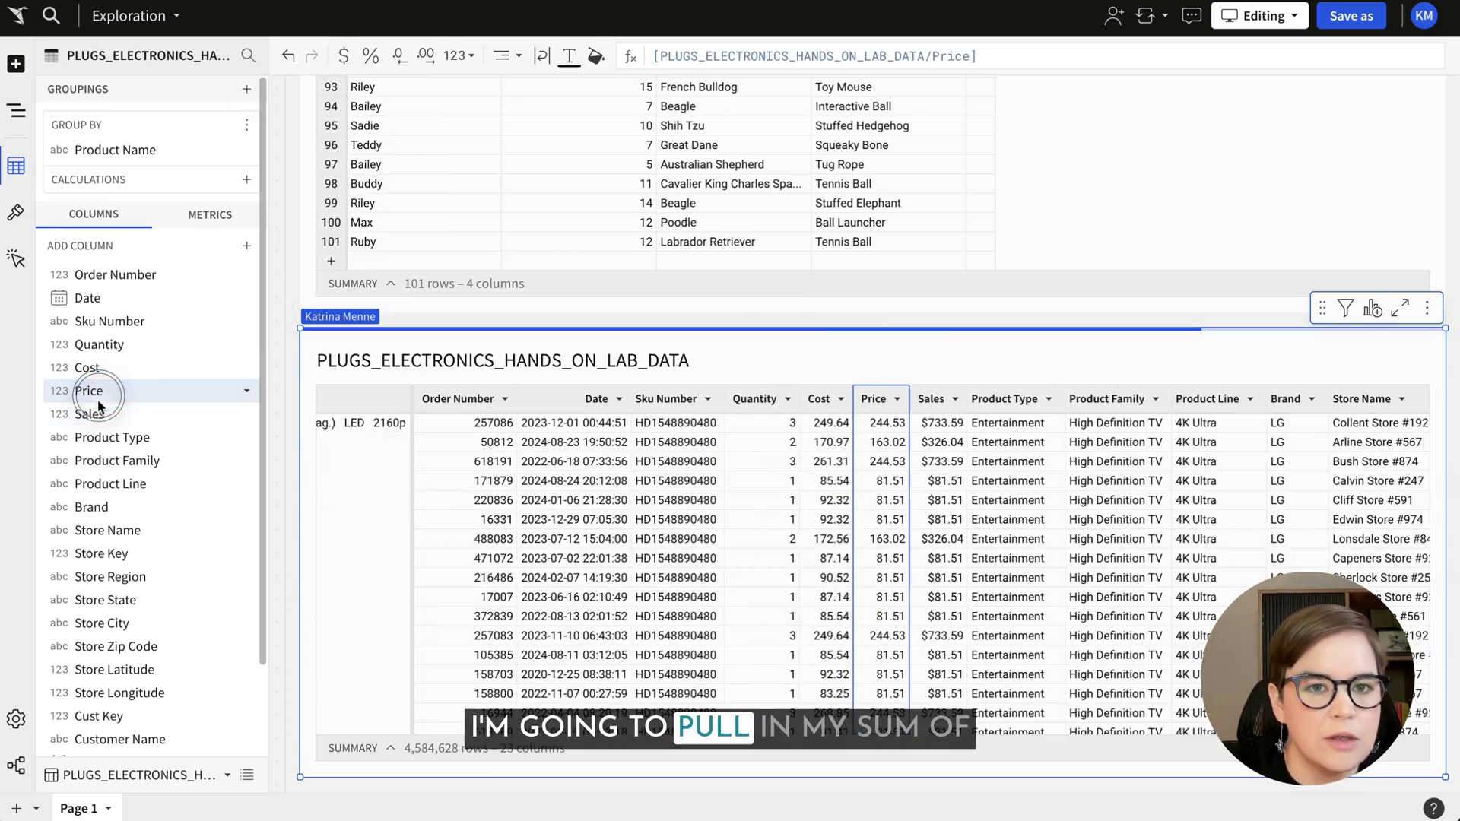
# Step: Add the sum of Sales and the CountDistinct of Order Number as grouping calculations, and collapse the product groups
pyautogui.moveTo(91, 413); pyautogui.dragTo(103, 199)
pyautogui.moveTo(113, 302); pyautogui.dragTo(116, 224)
pyautogui.click(245, 227)
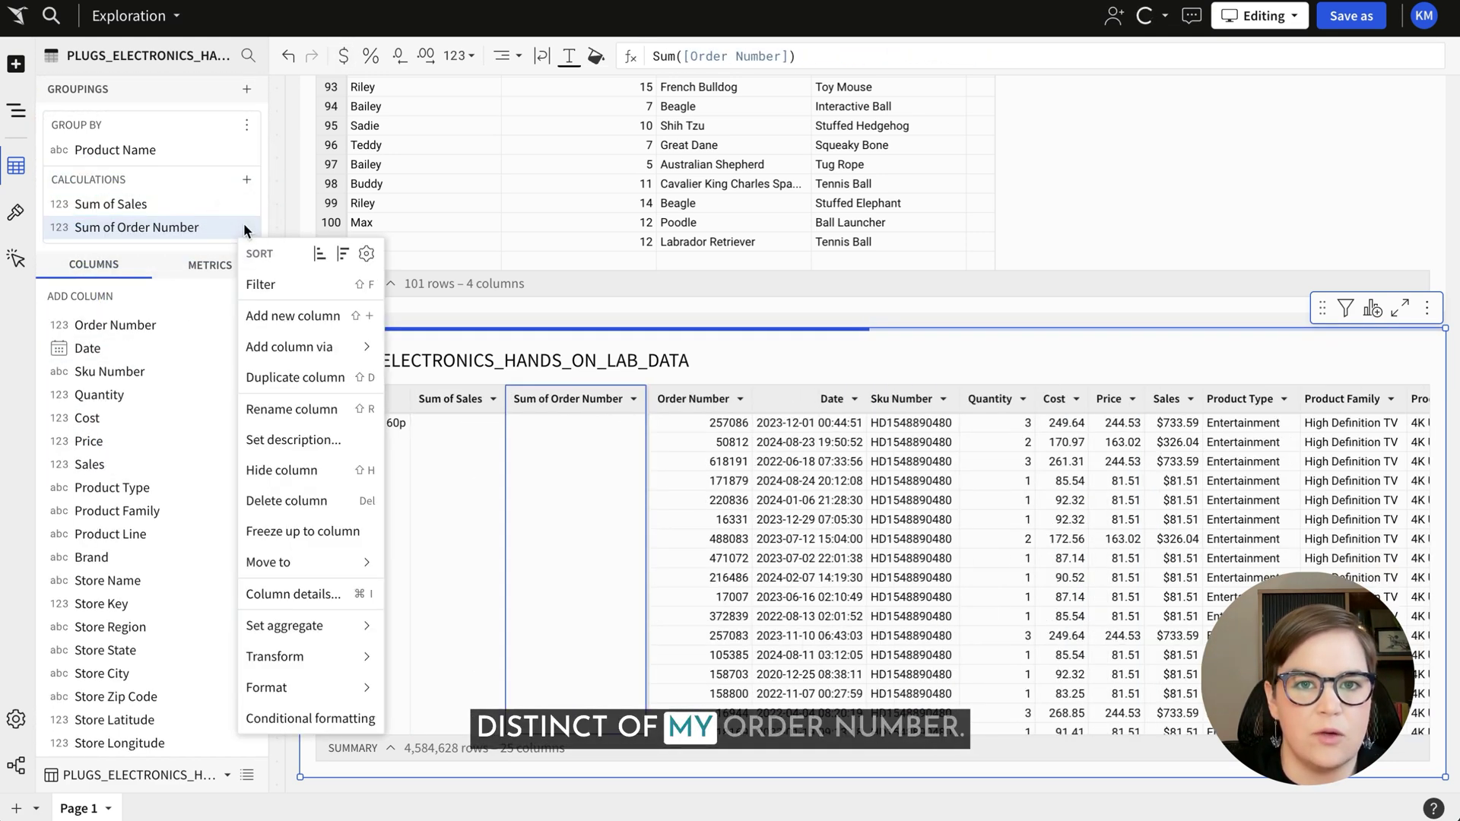
pyautogui.moveTo(364, 631)
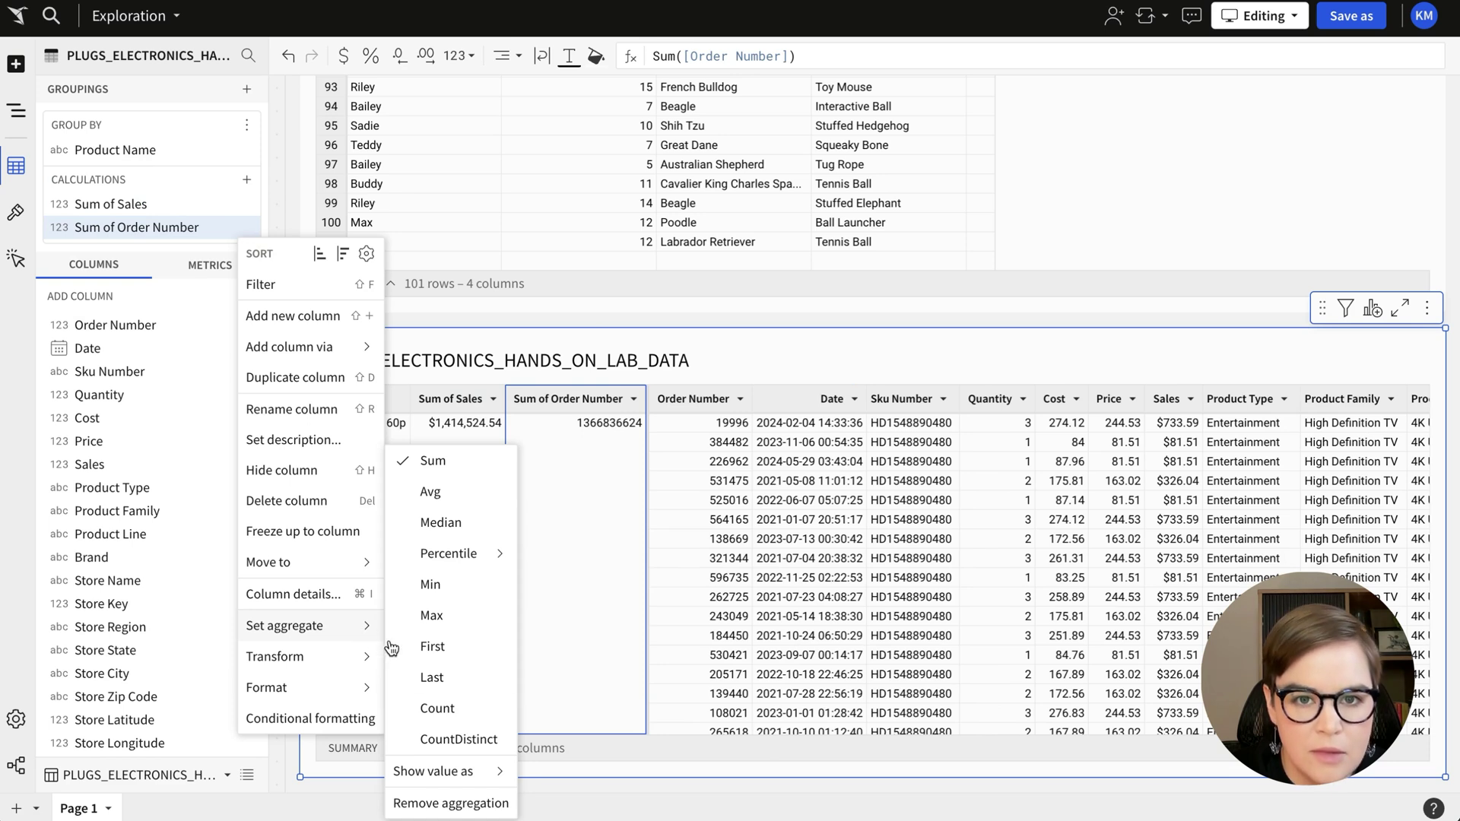
pyautogui.click(460, 739)
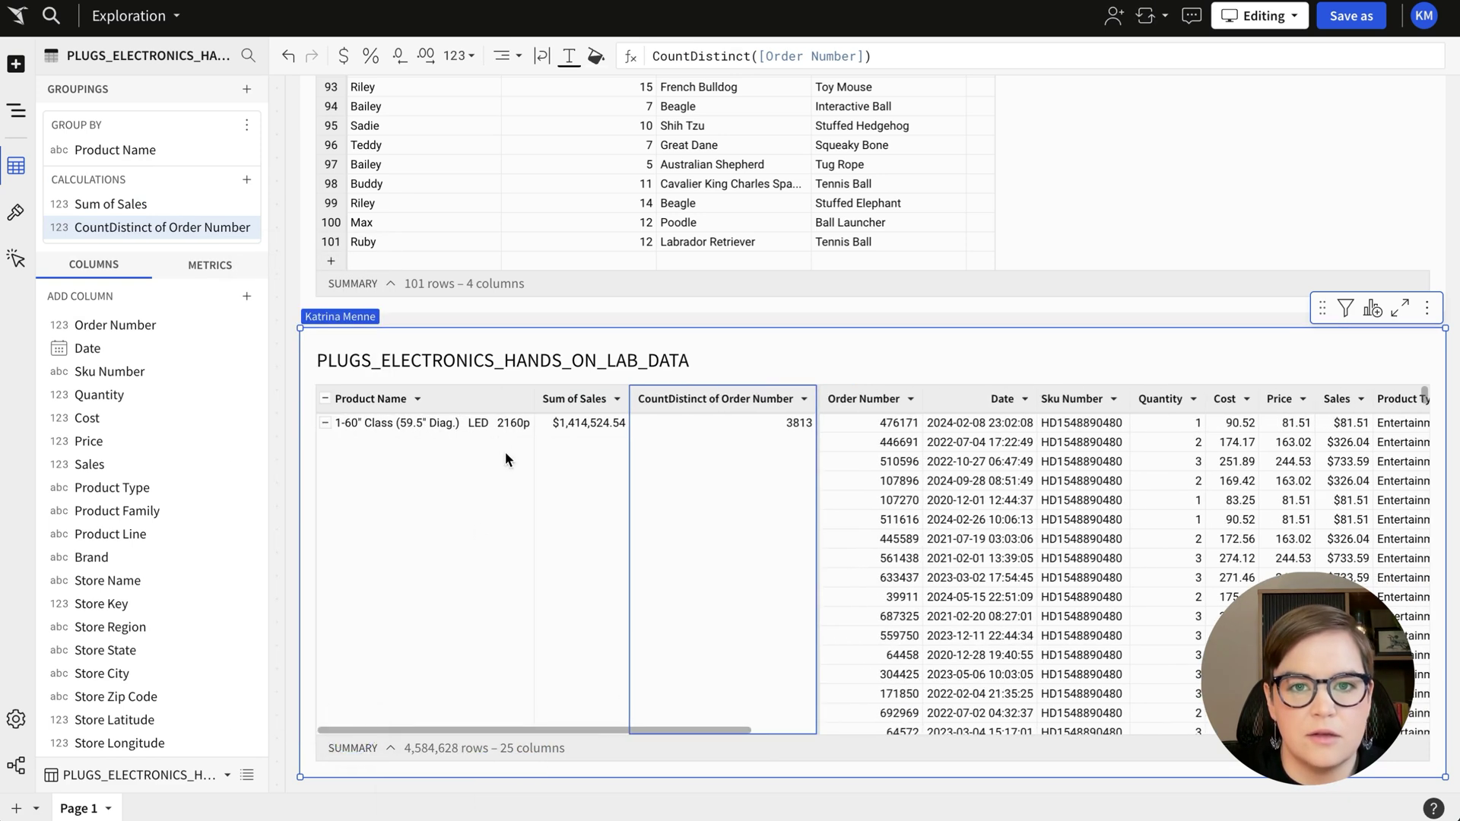
pyautogui.click(325, 398)
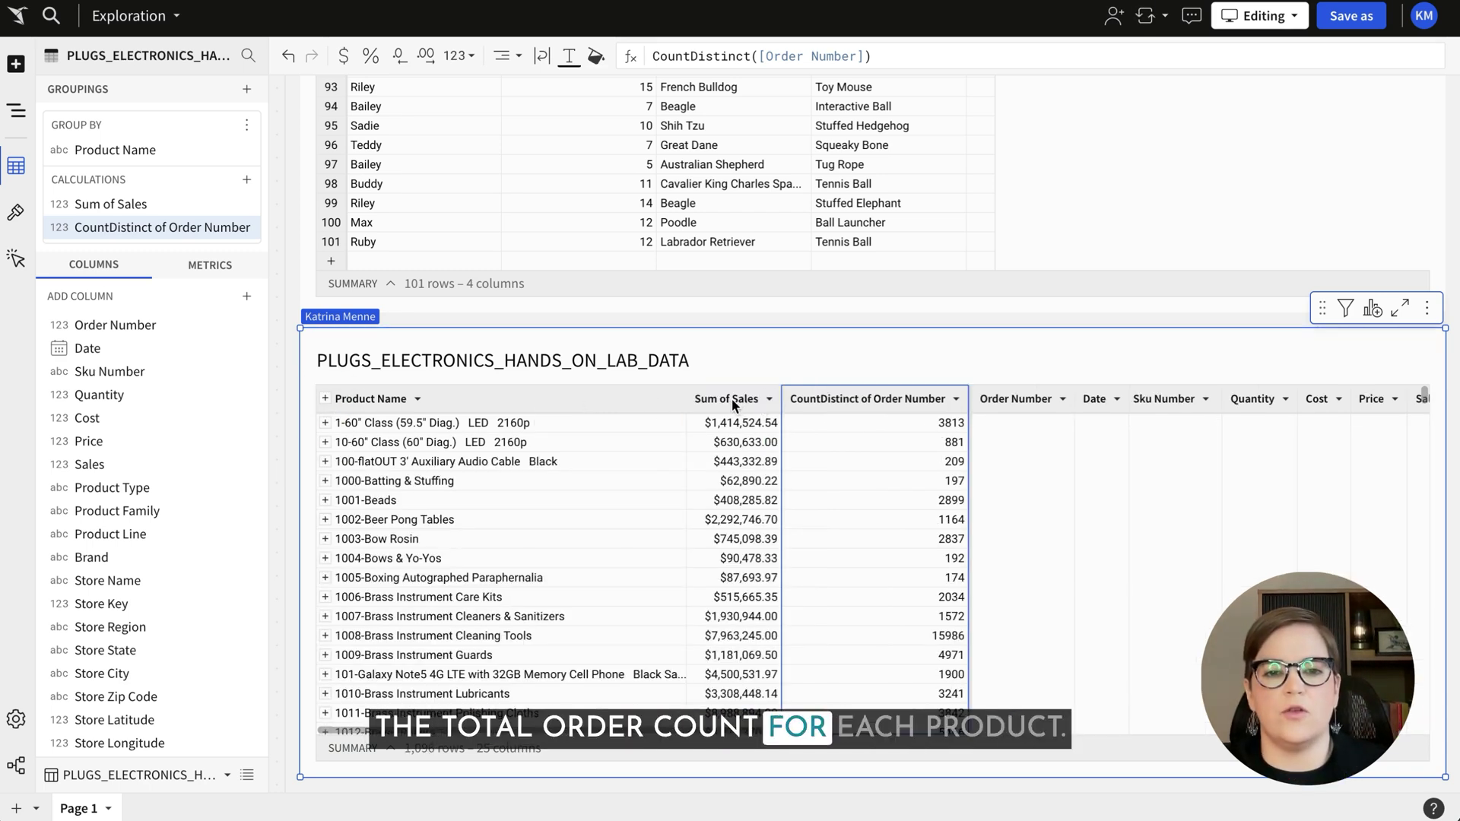
# Step: Rename the two grouping calculations "Sales" and "Order Count"
pyautogui.doubleClick(734, 405)
pyautogui.write('Sale')
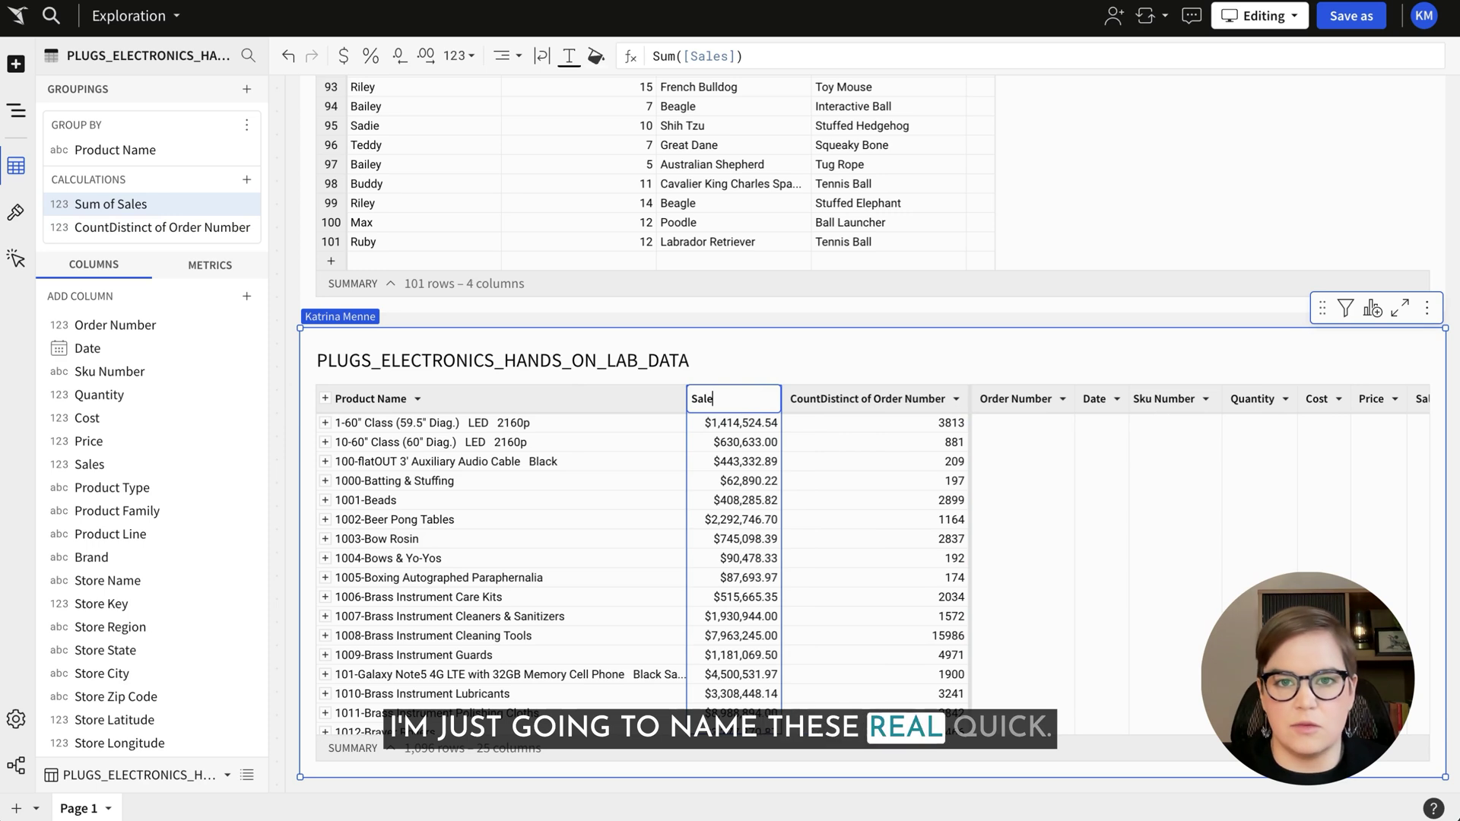
pyautogui.write('s')
pyautogui.doubleClick(885, 399)
pyautogui.write('Order Count')
pyautogui.press('Return')
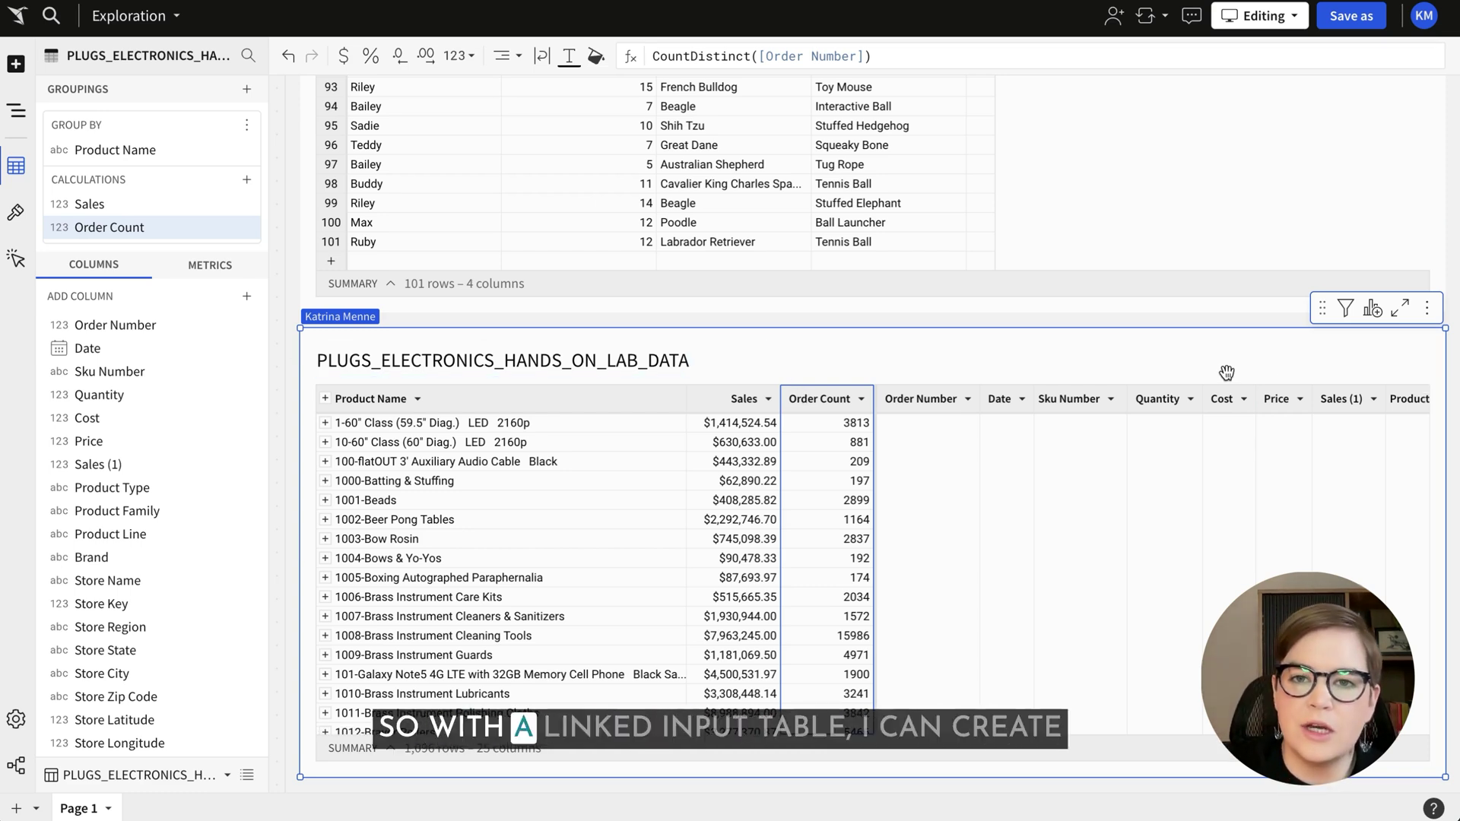
# Step: Create a linked input table from PLUGS_ELECTRONICS_HANDS_ON_LAB_DATA with Product Name as unique row identifier, plus the Sales and Order Count columns
pyautogui.click(1373, 310)
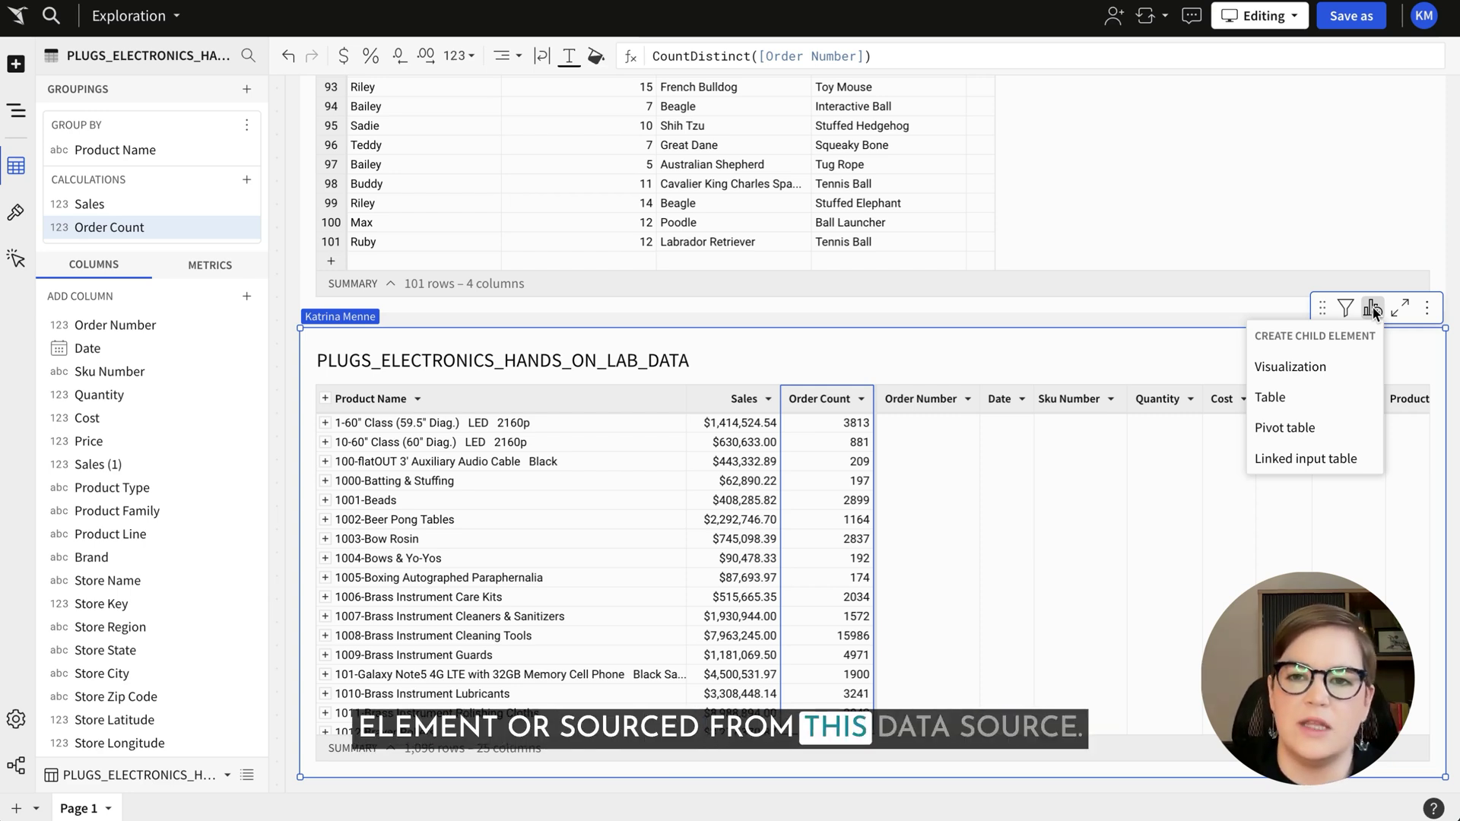
pyautogui.click(1312, 459)
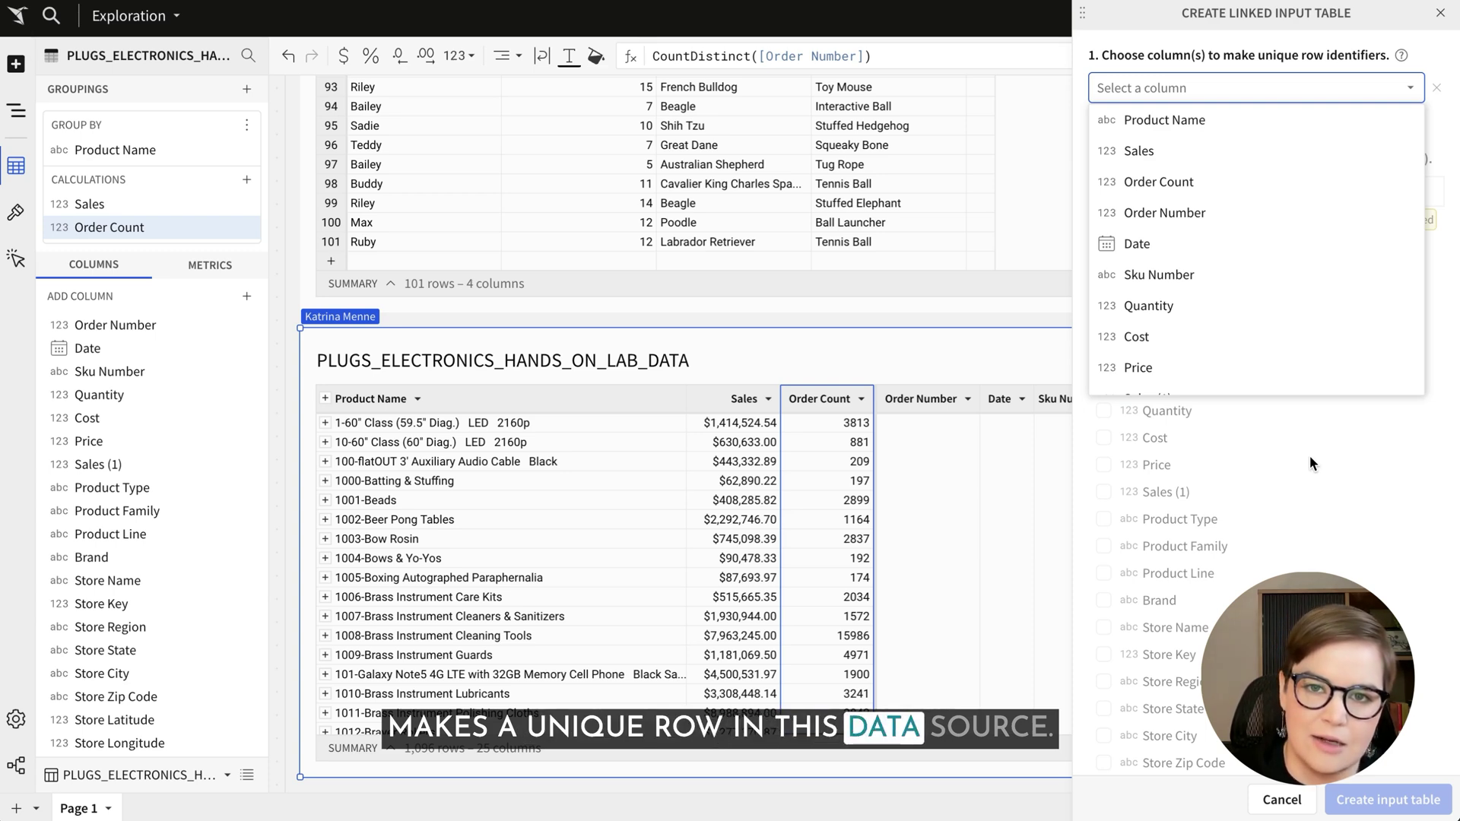
pyautogui.scroll(-1, 1244, 149)
pyautogui.scroll(1, 1238, 140)
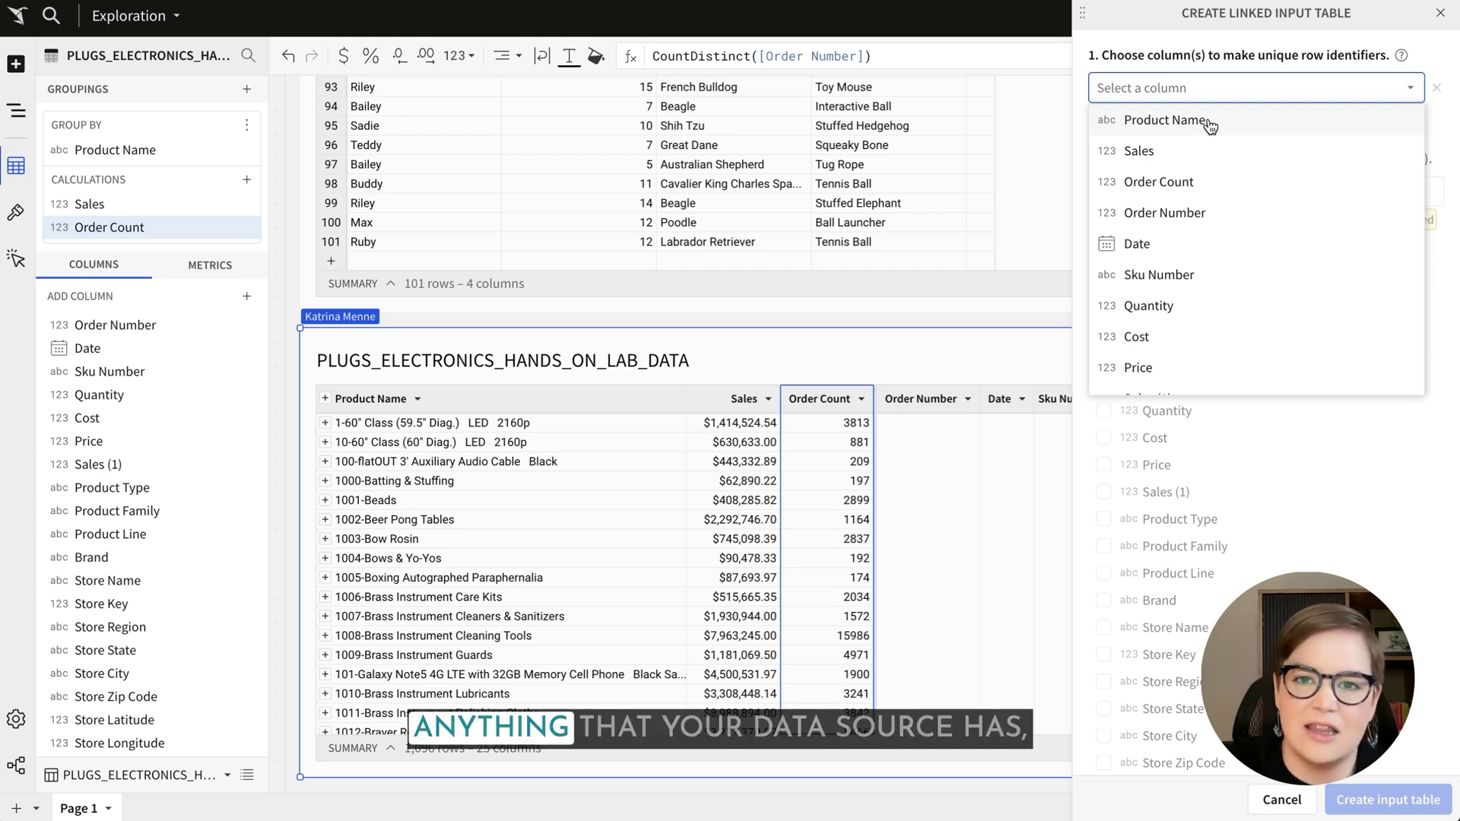
pyautogui.click(1207, 122)
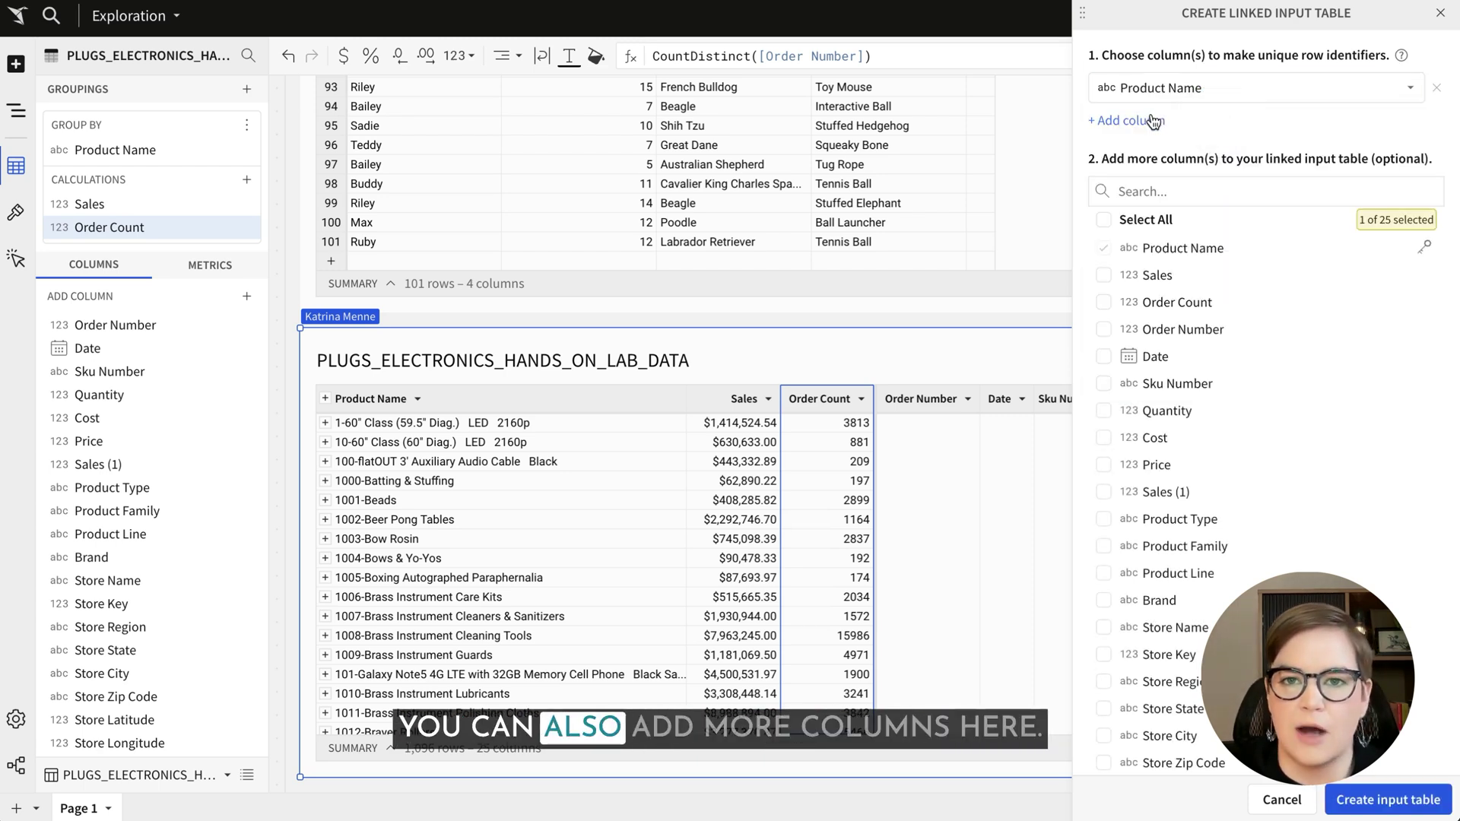
pyautogui.click(1103, 276)
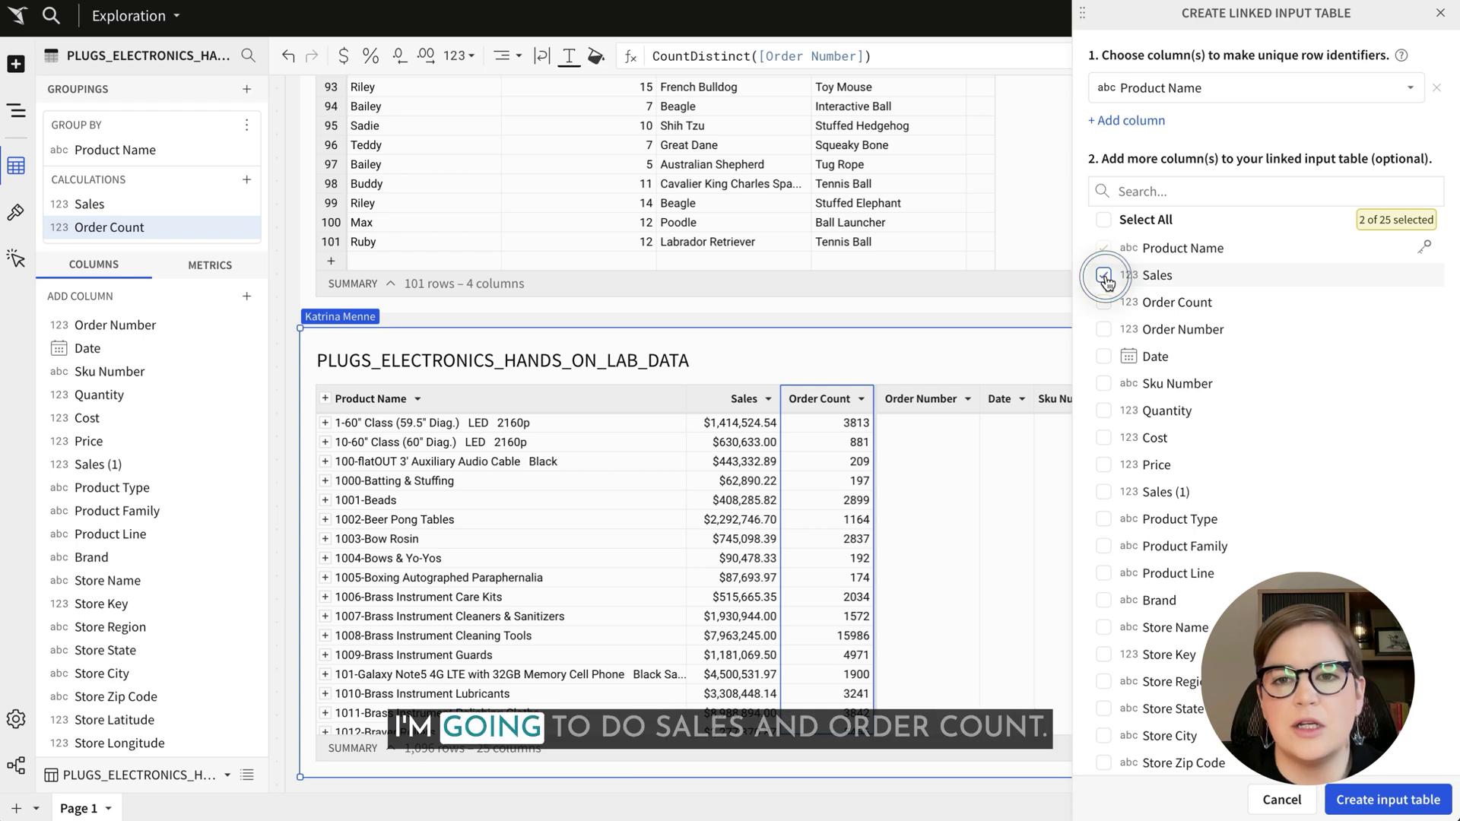
pyautogui.click(1103, 301)
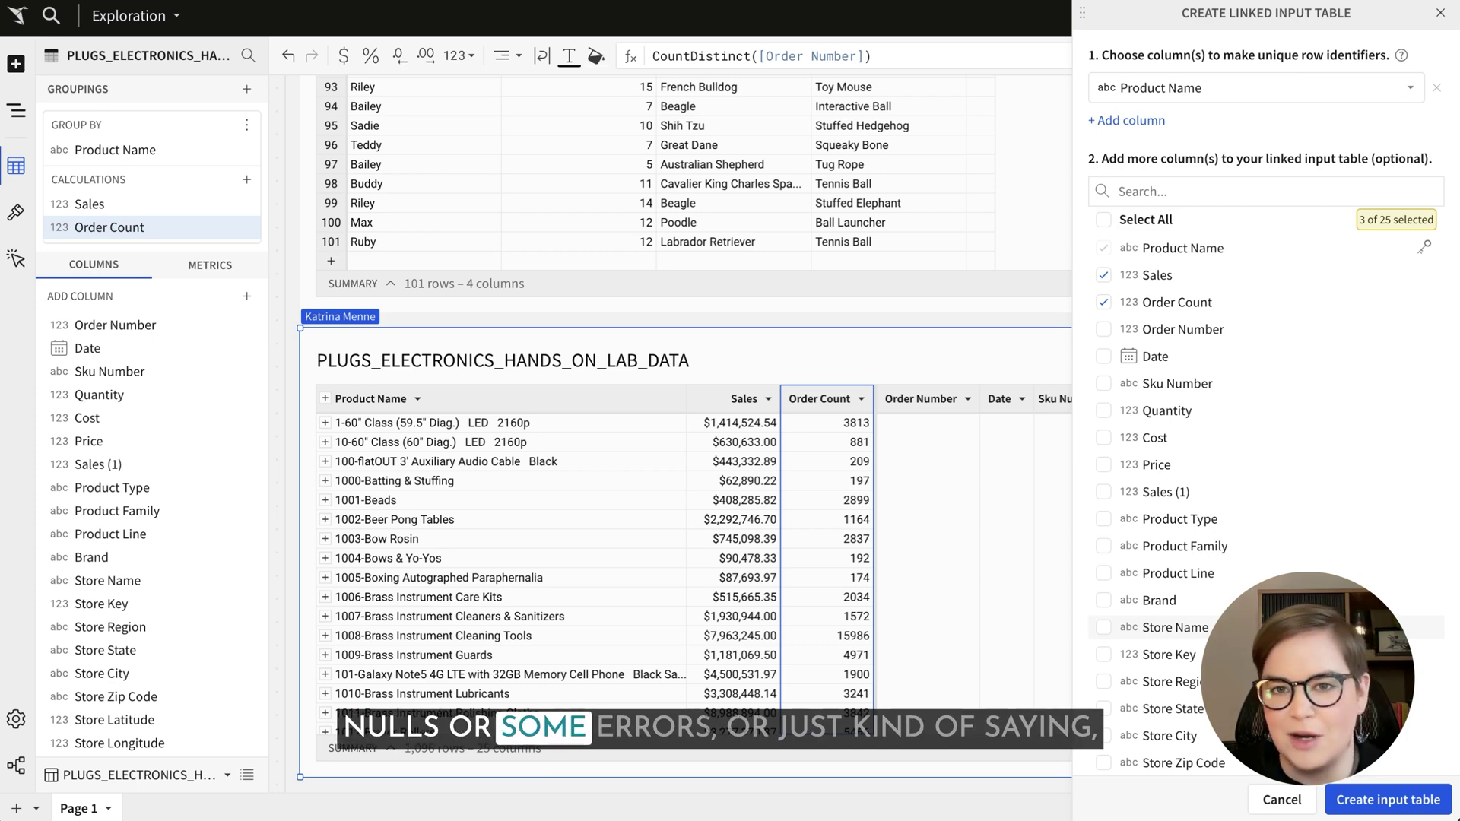
pyautogui.click(1388, 802)
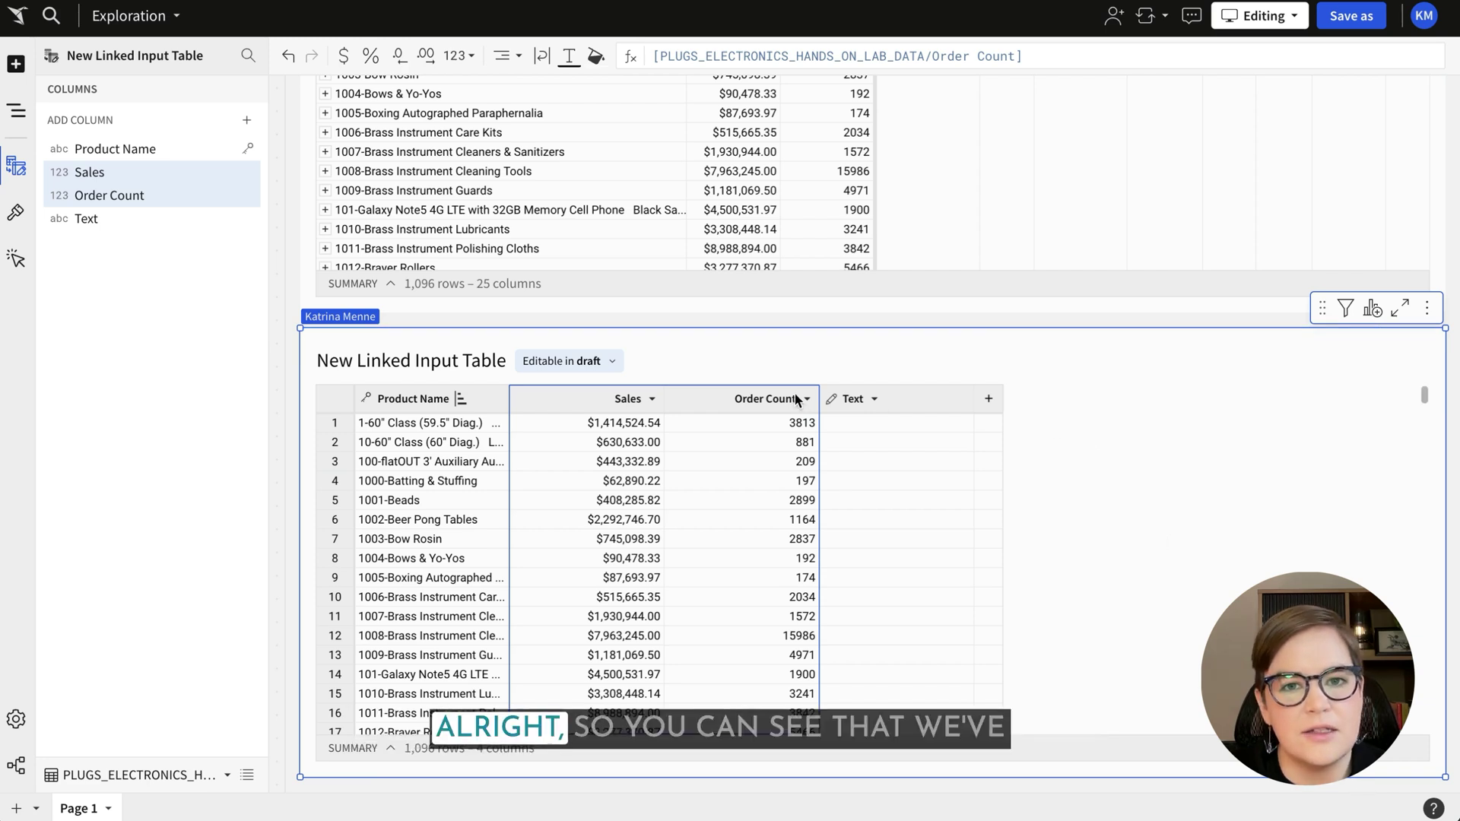
# Step: Examine the linked input table's columns, its editable Text field and the column types available to add
pyautogui.click(419, 398)
pyautogui.click(569, 396)
pyautogui.click(720, 397)
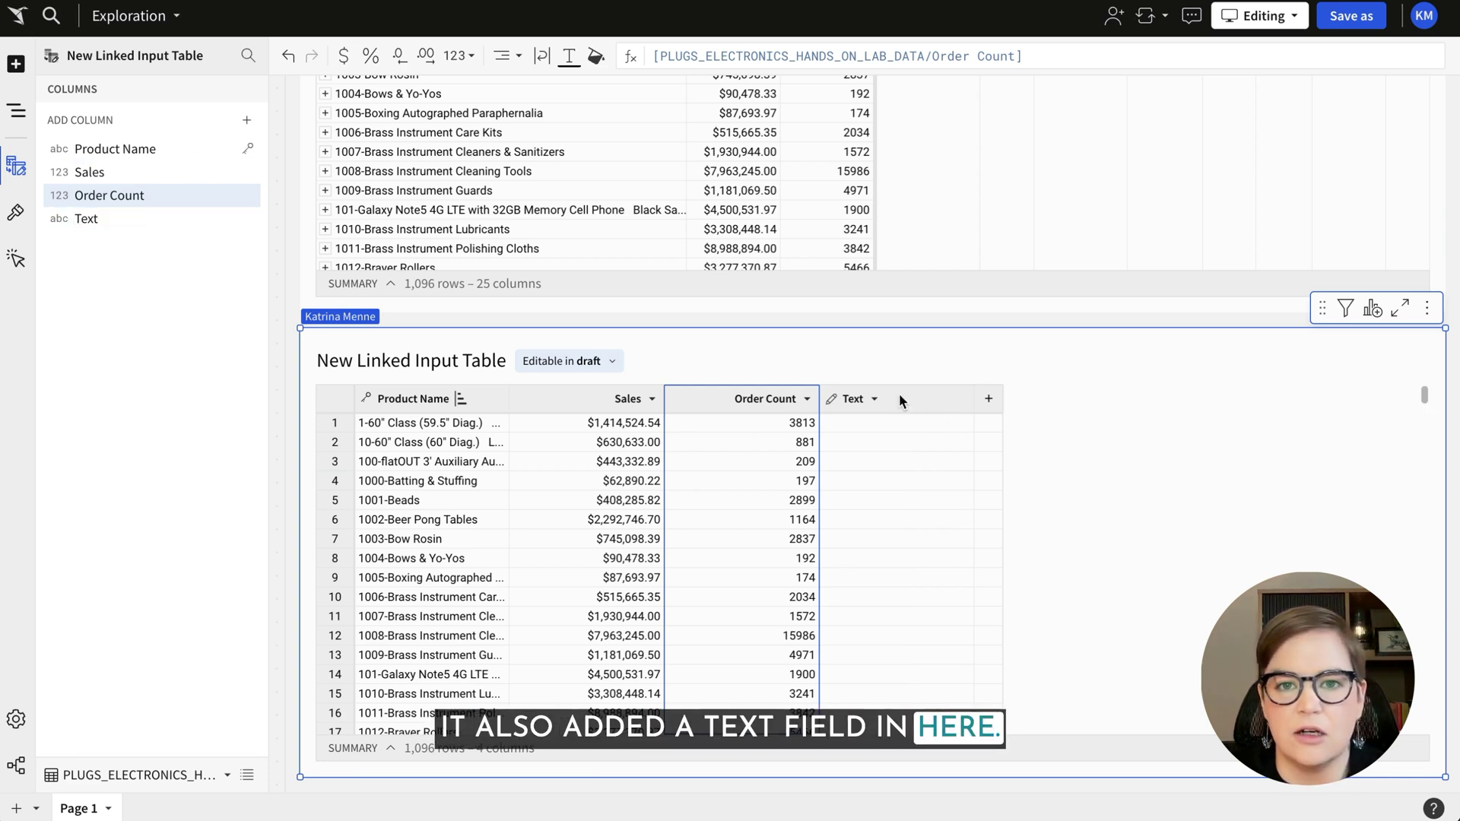
pyautogui.click(871, 423)
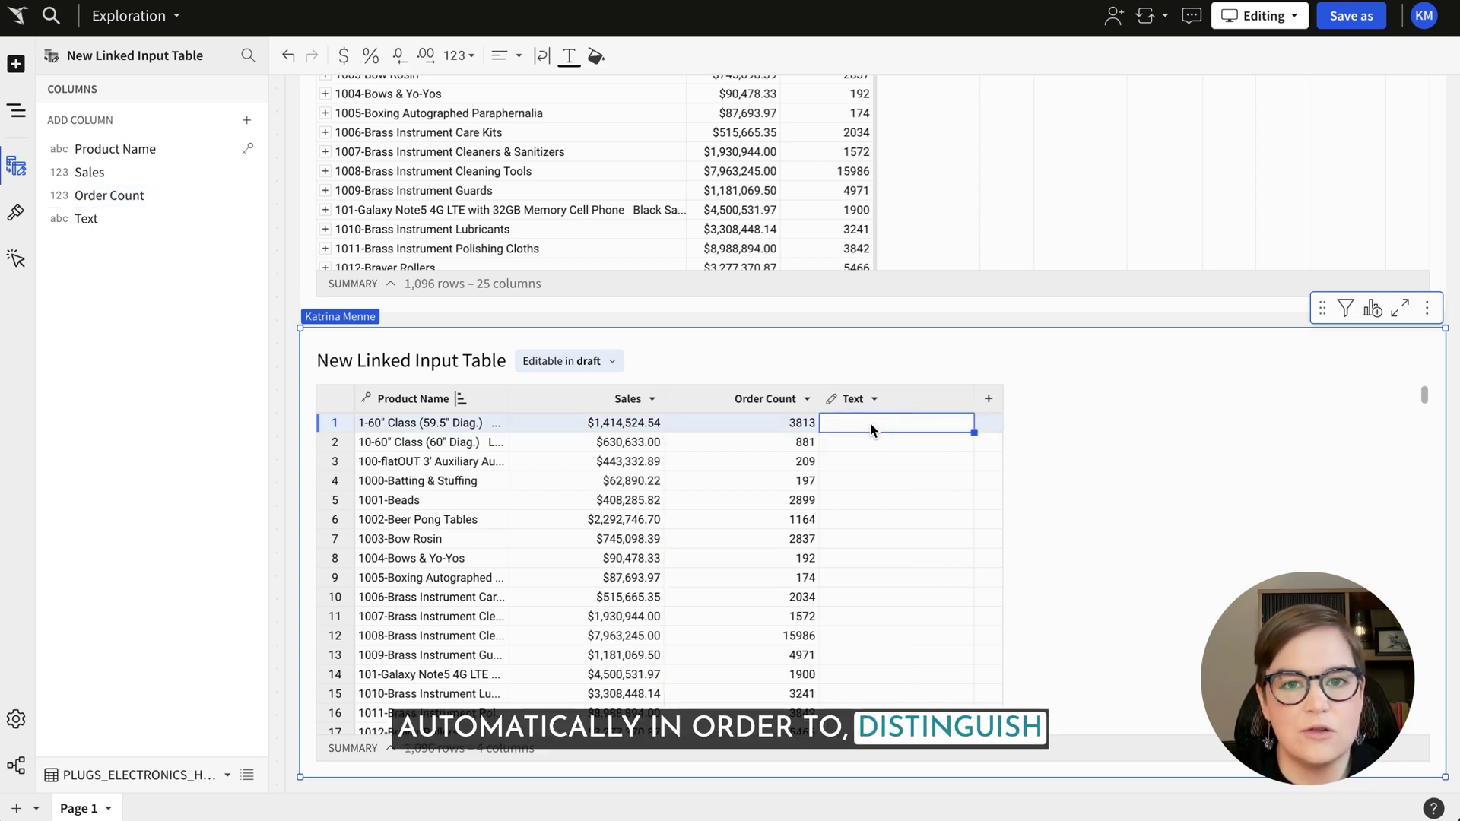
pyautogui.doubleClick(870, 424)
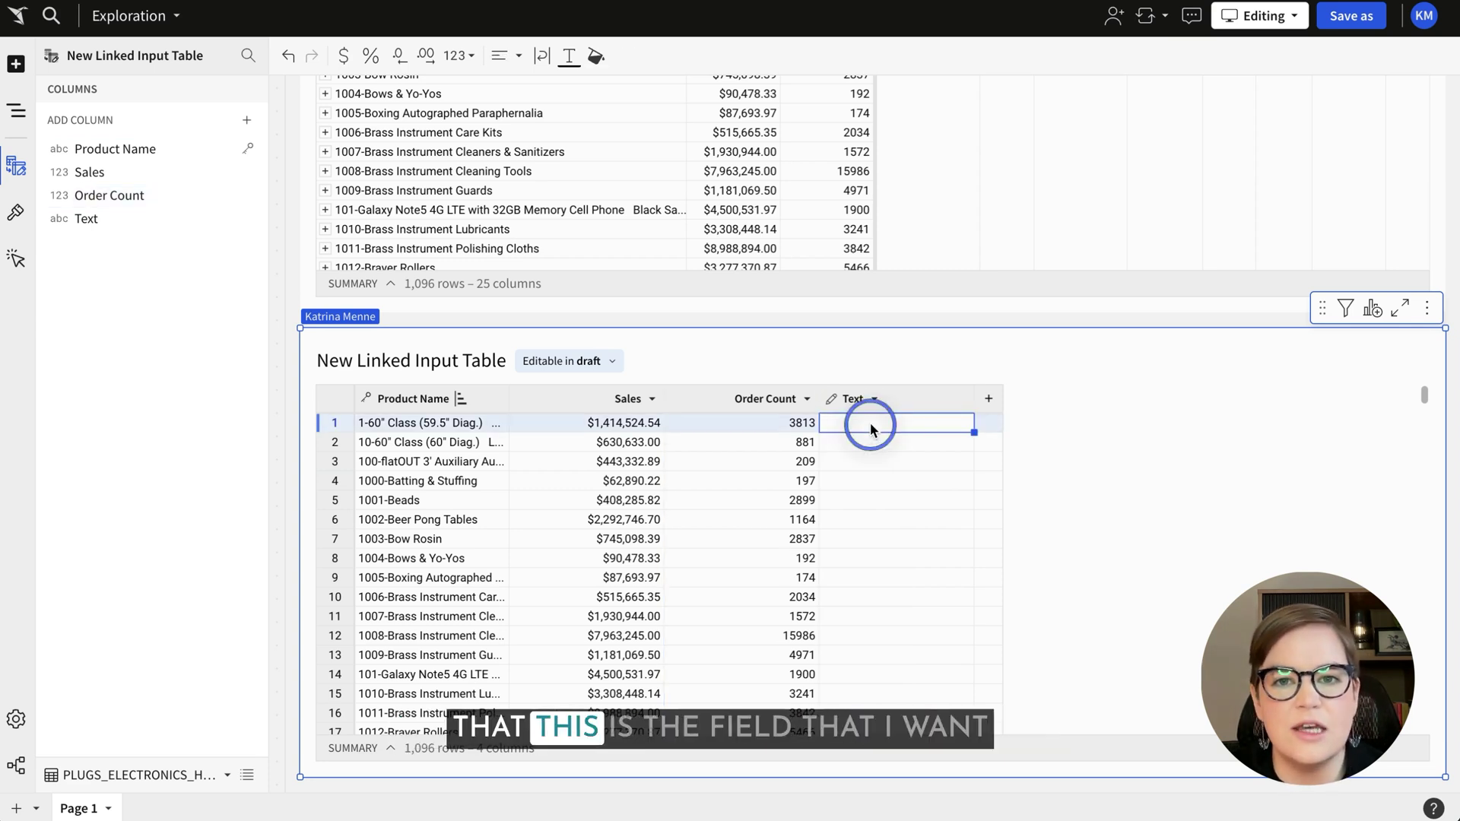
pyautogui.click(926, 397)
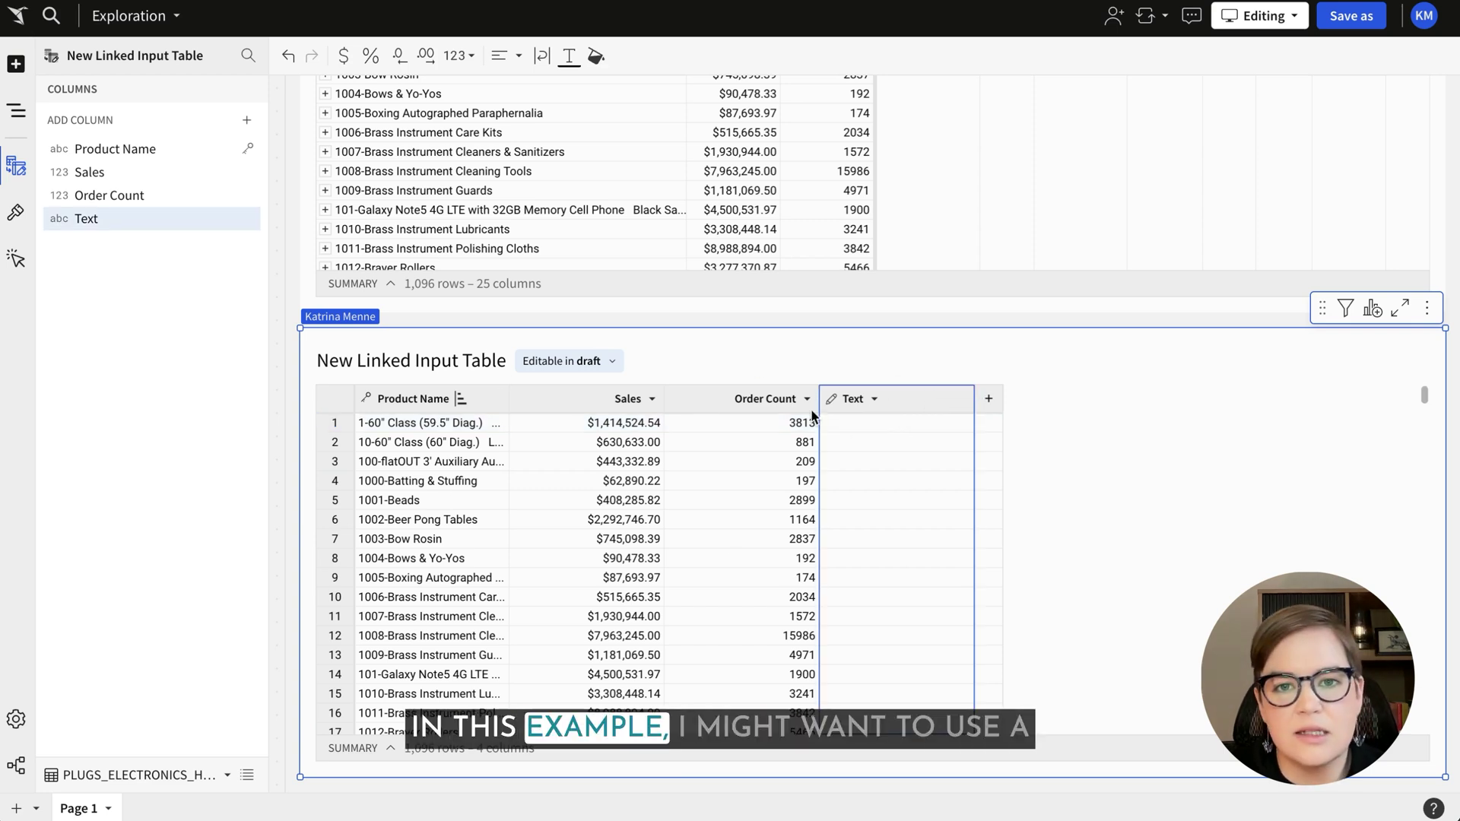
pyautogui.click(990, 402)
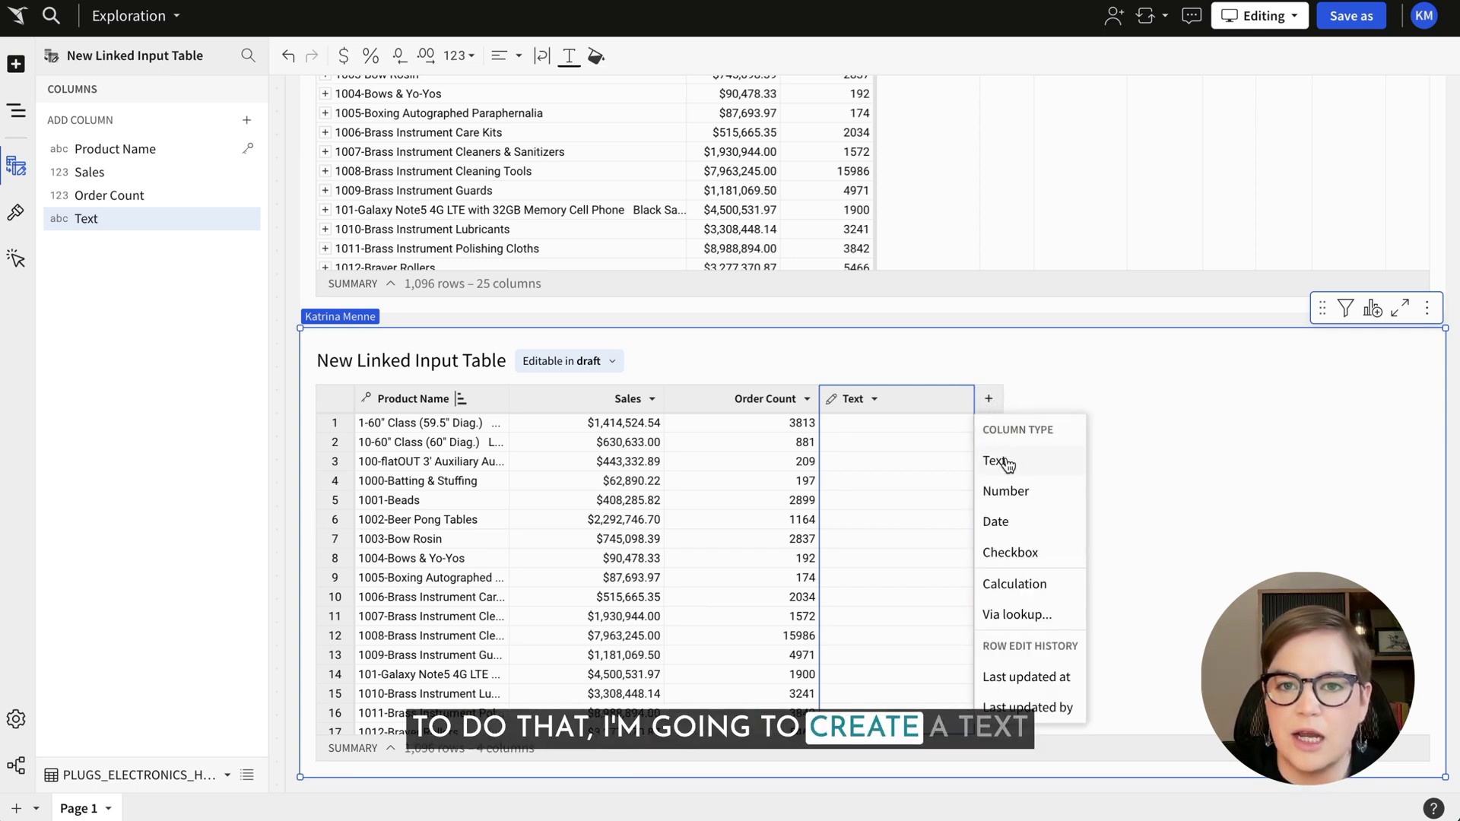
# Step: Add data validation to the Text column using a manual list with the values Keep, Retire and Maybe
pyautogui.click(874, 397)
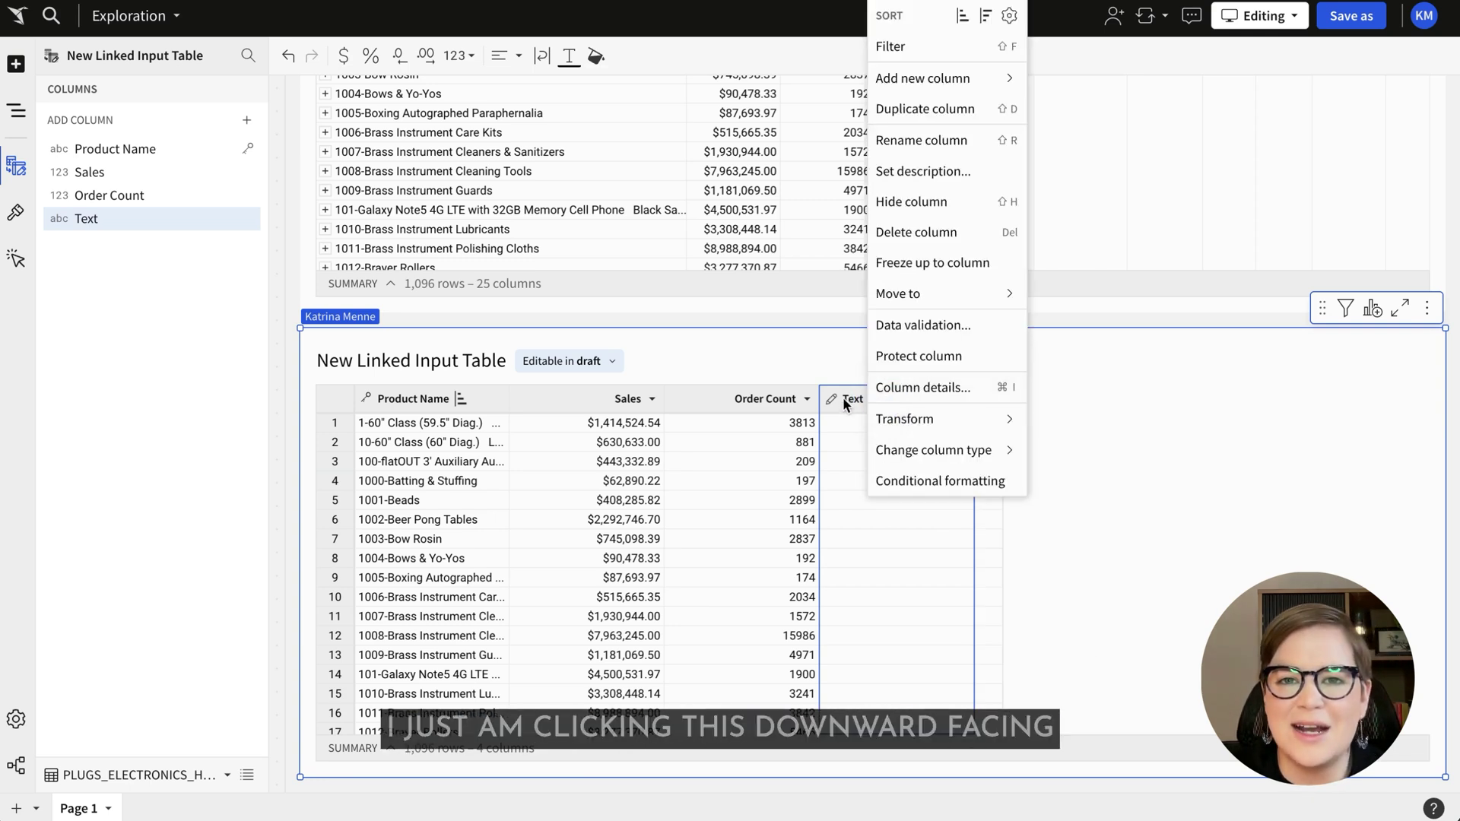
pyautogui.click(874, 401)
pyautogui.click(874, 400)
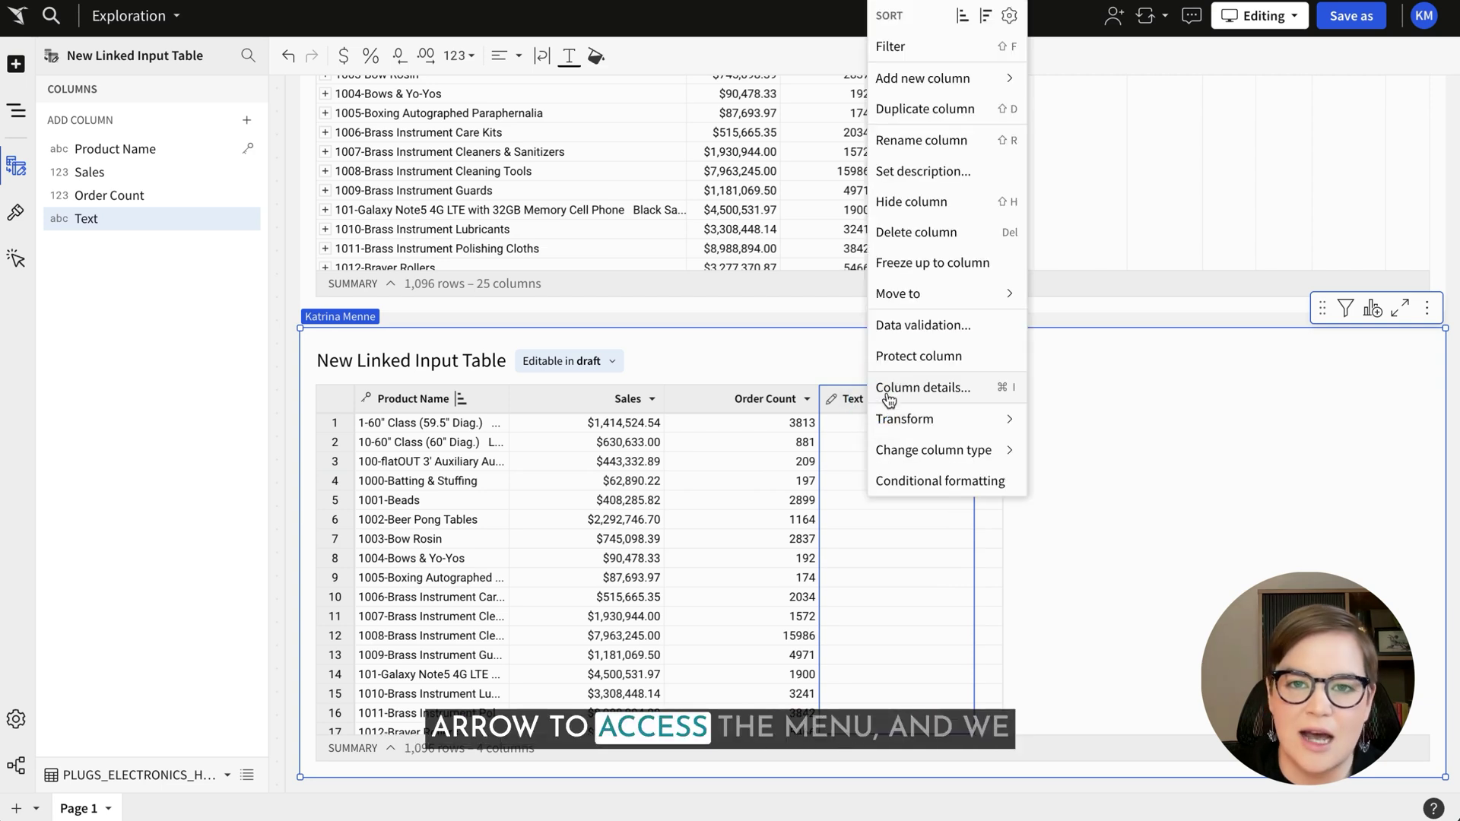
pyautogui.click(939, 335)
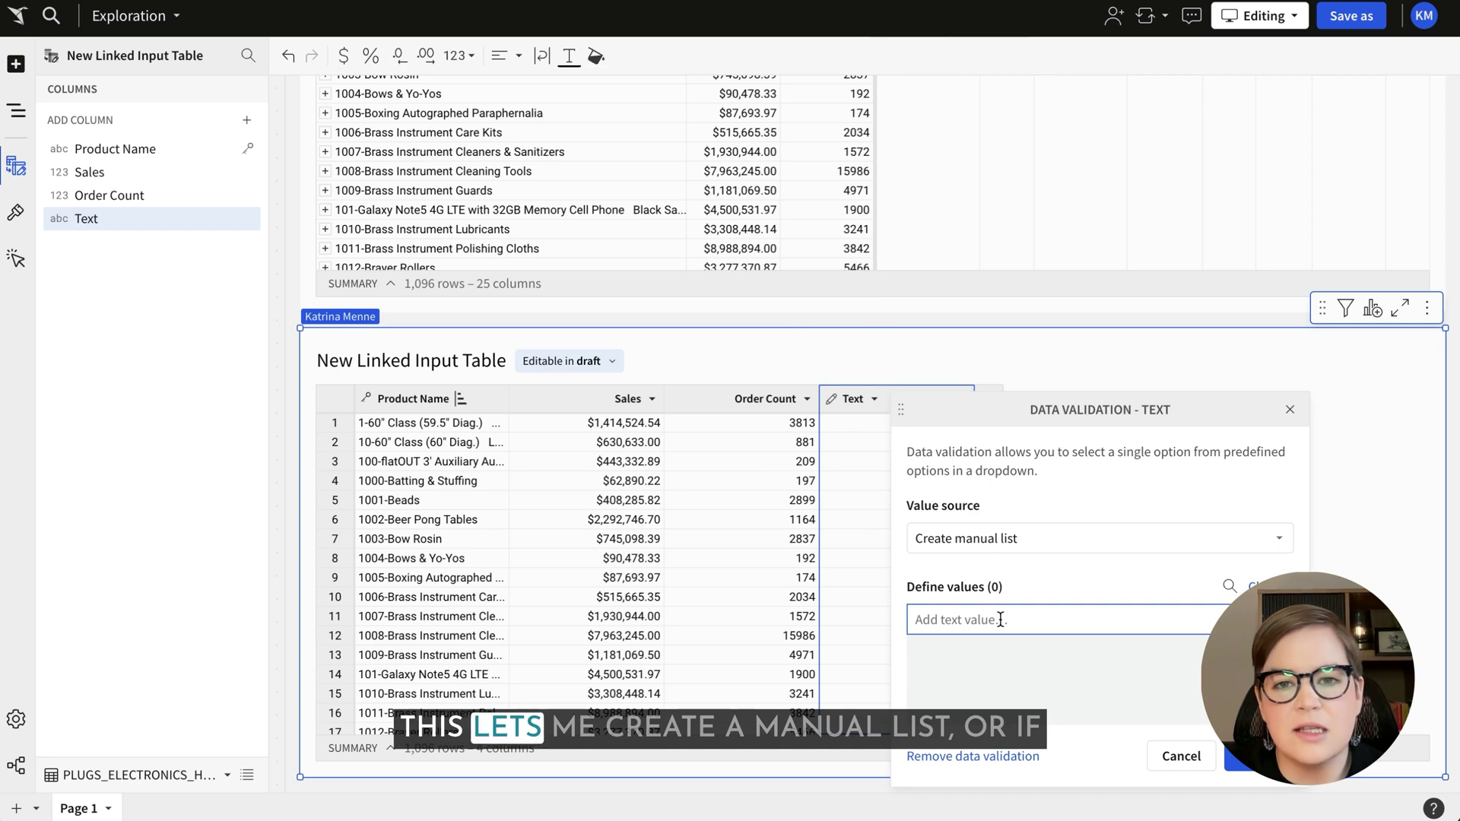
pyautogui.click(1016, 540)
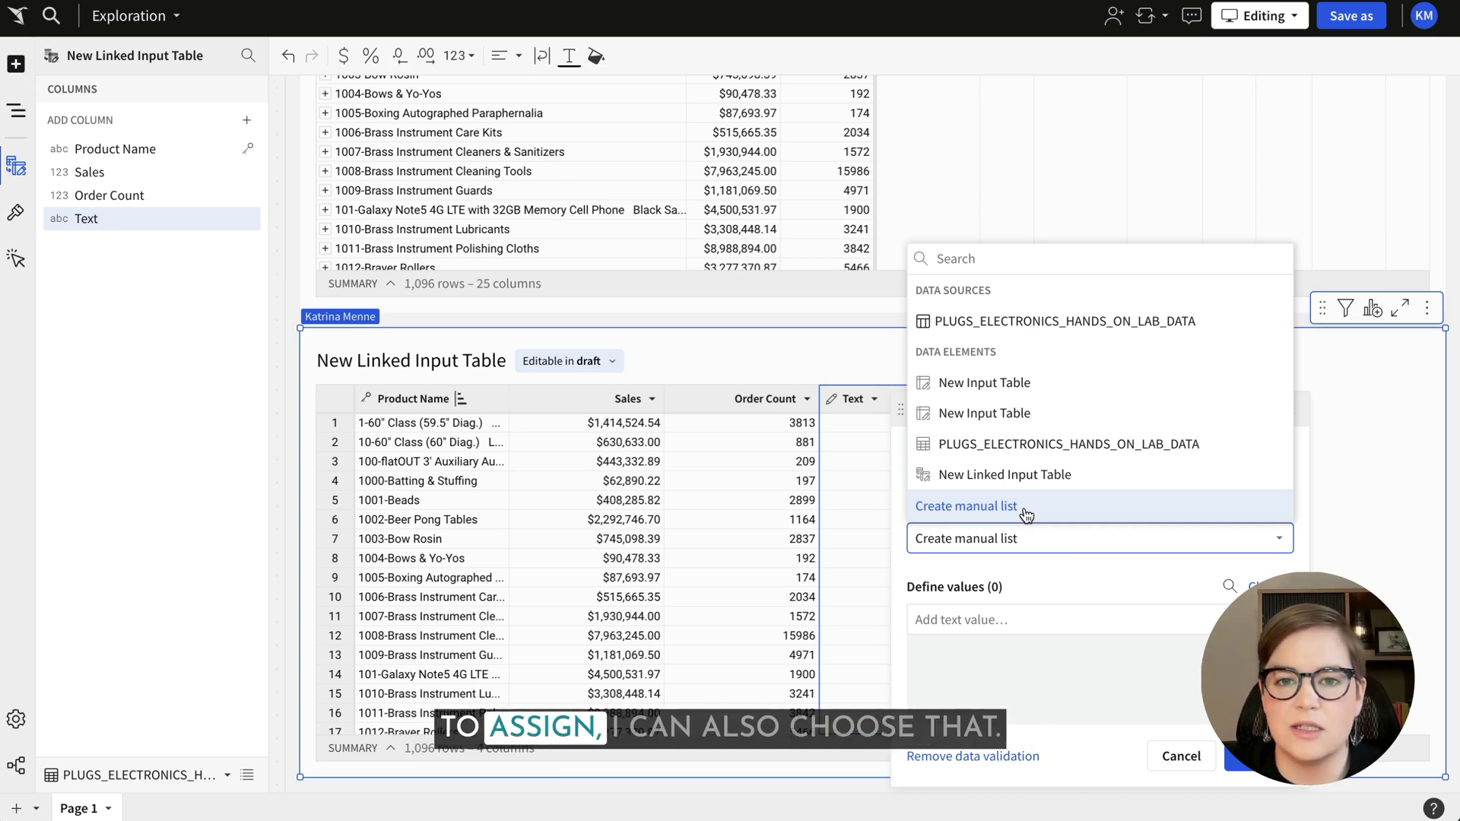
pyautogui.click(1009, 614)
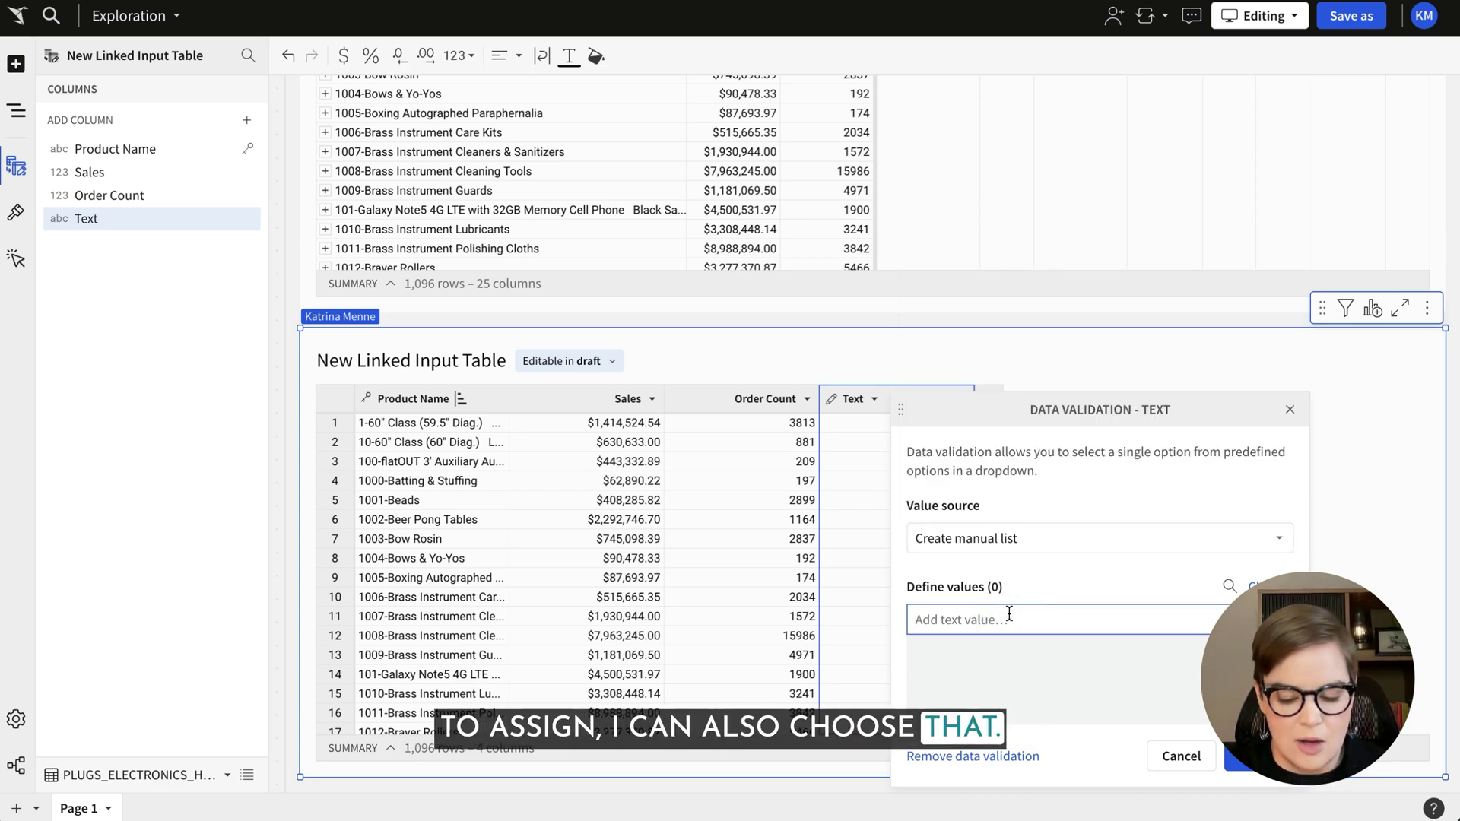
pyautogui.write('Keep')
pyautogui.press('Return')
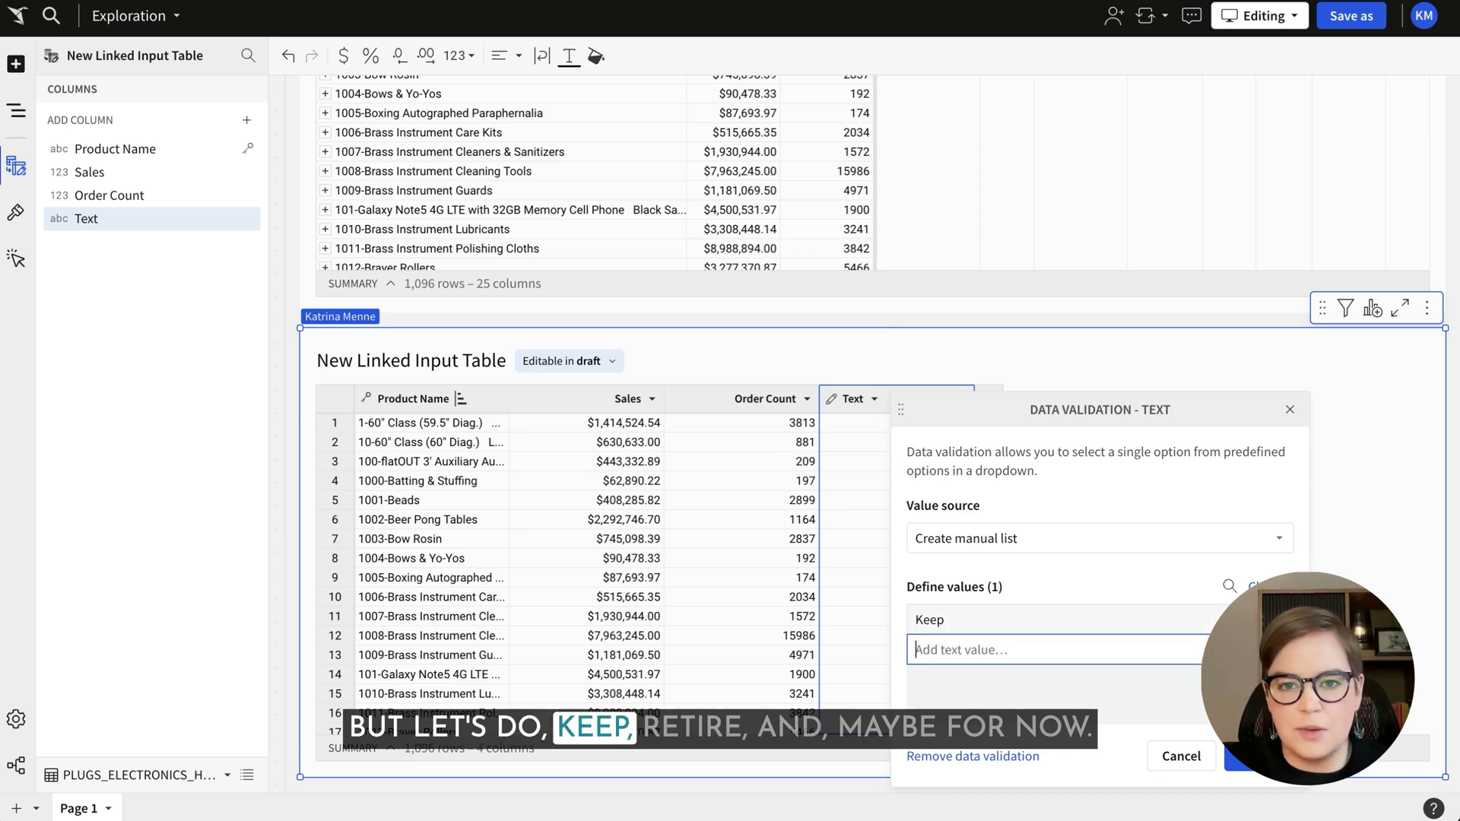
pyautogui.write('Retire')
pyautogui.press('Return')
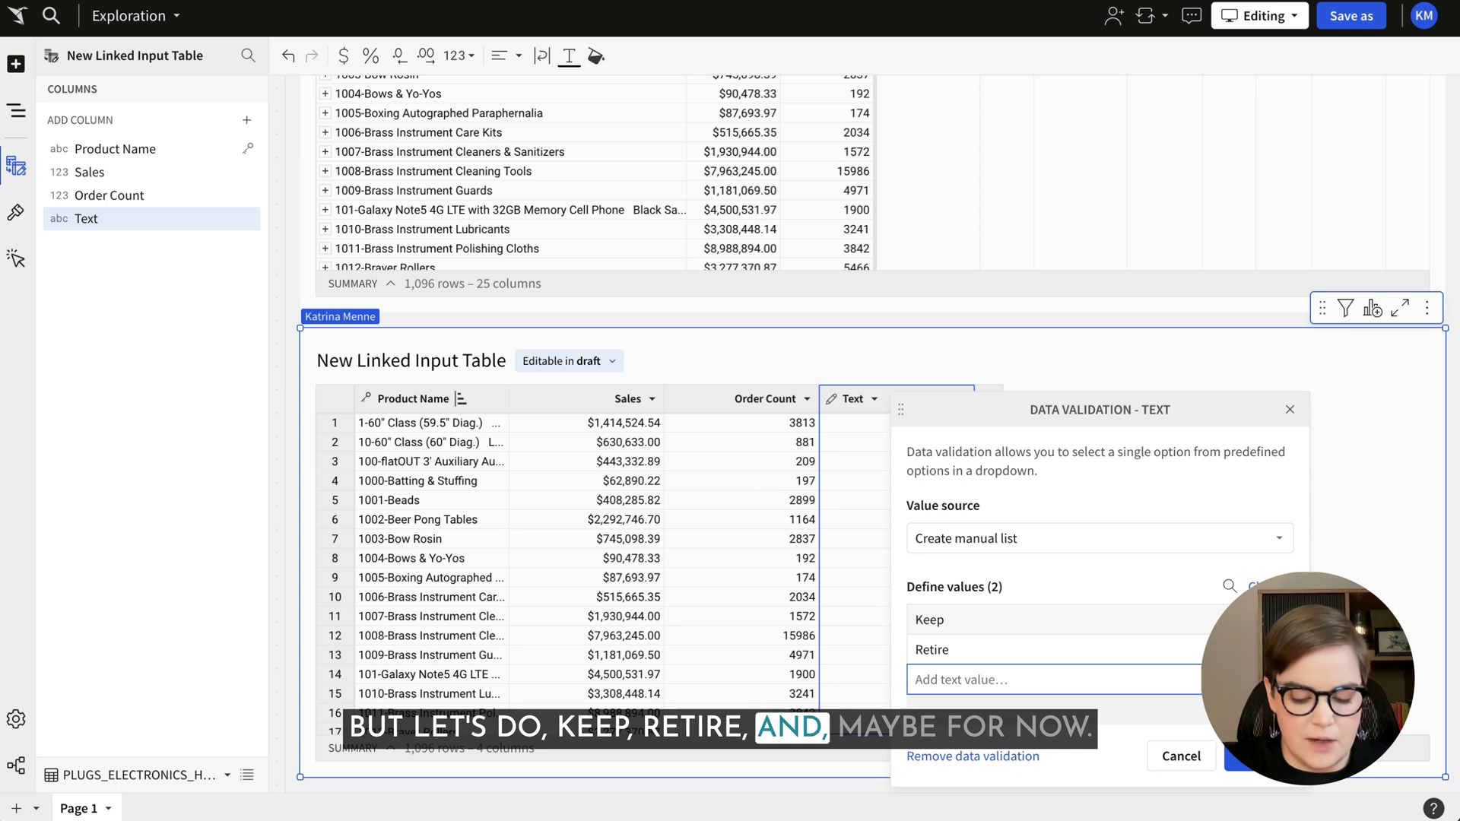
pyautogui.write('Maybe')
pyautogui.click(1243, 755)
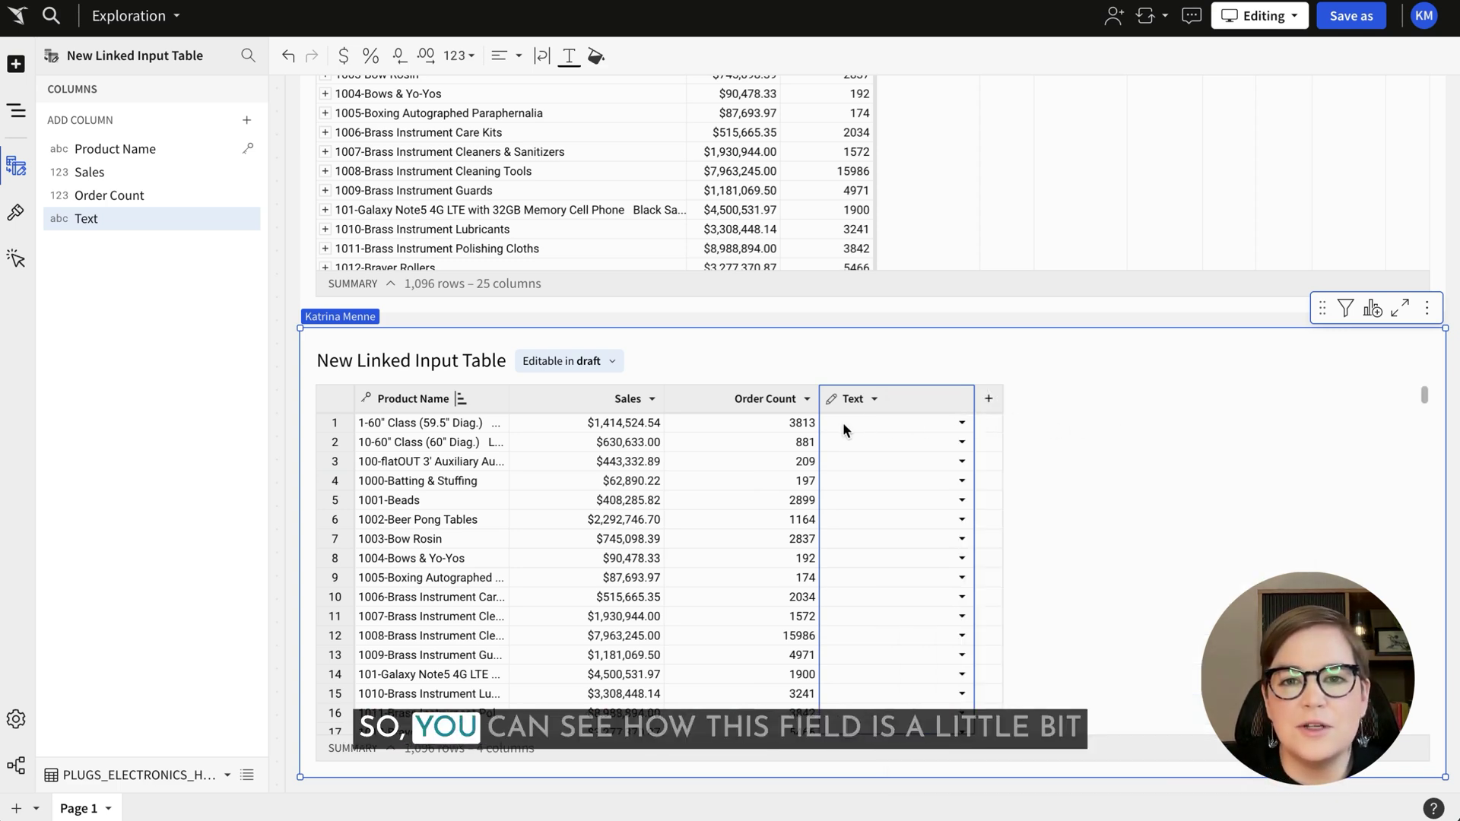
# Step: Fill the Text column of the linked input table's first four rows with Keep, Retire, Maybe and Keep
pyautogui.click(961, 425)
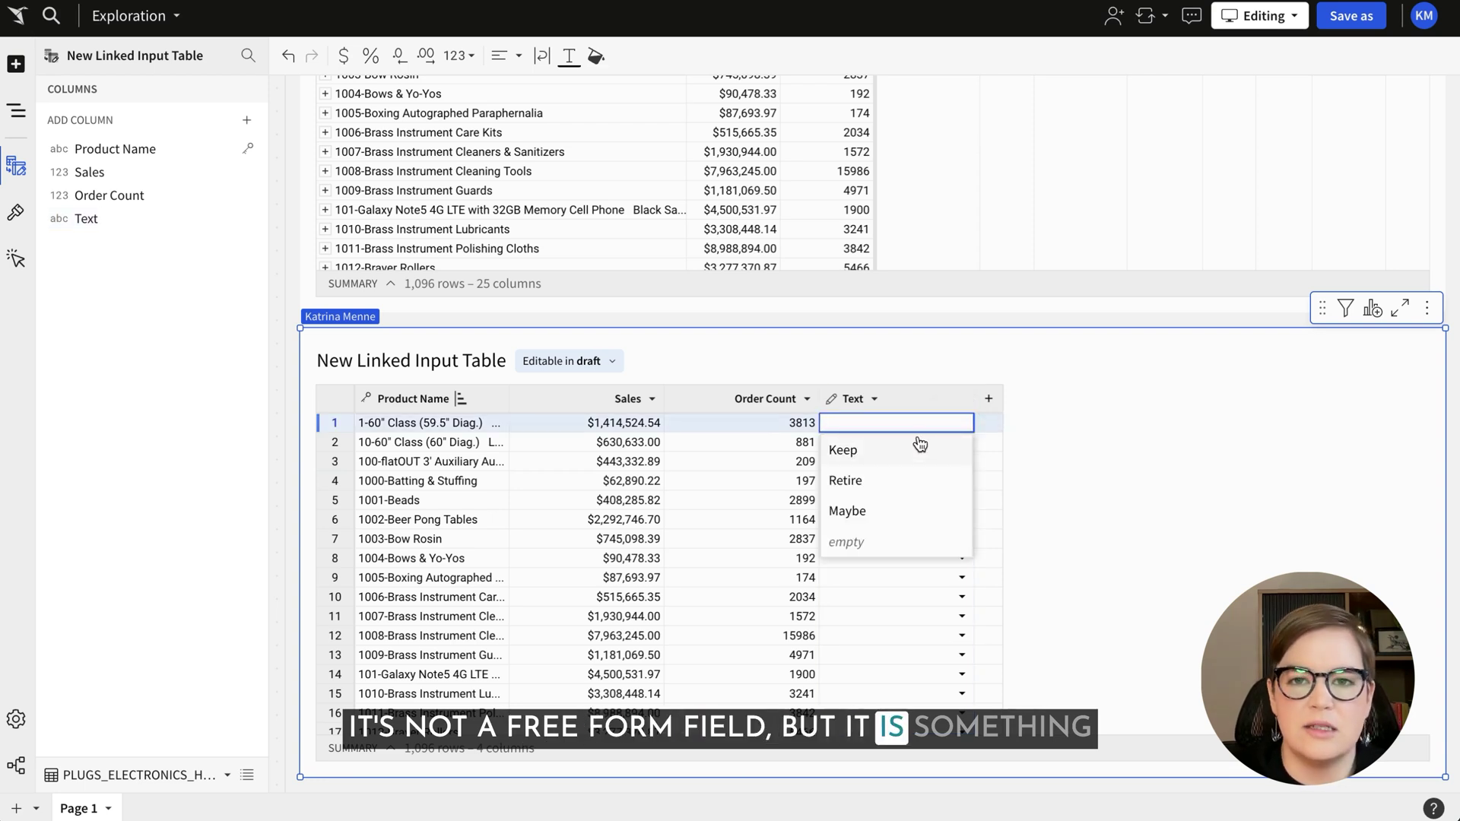
pyautogui.click(909, 452)
pyautogui.click(952, 445)
pyautogui.click(913, 507)
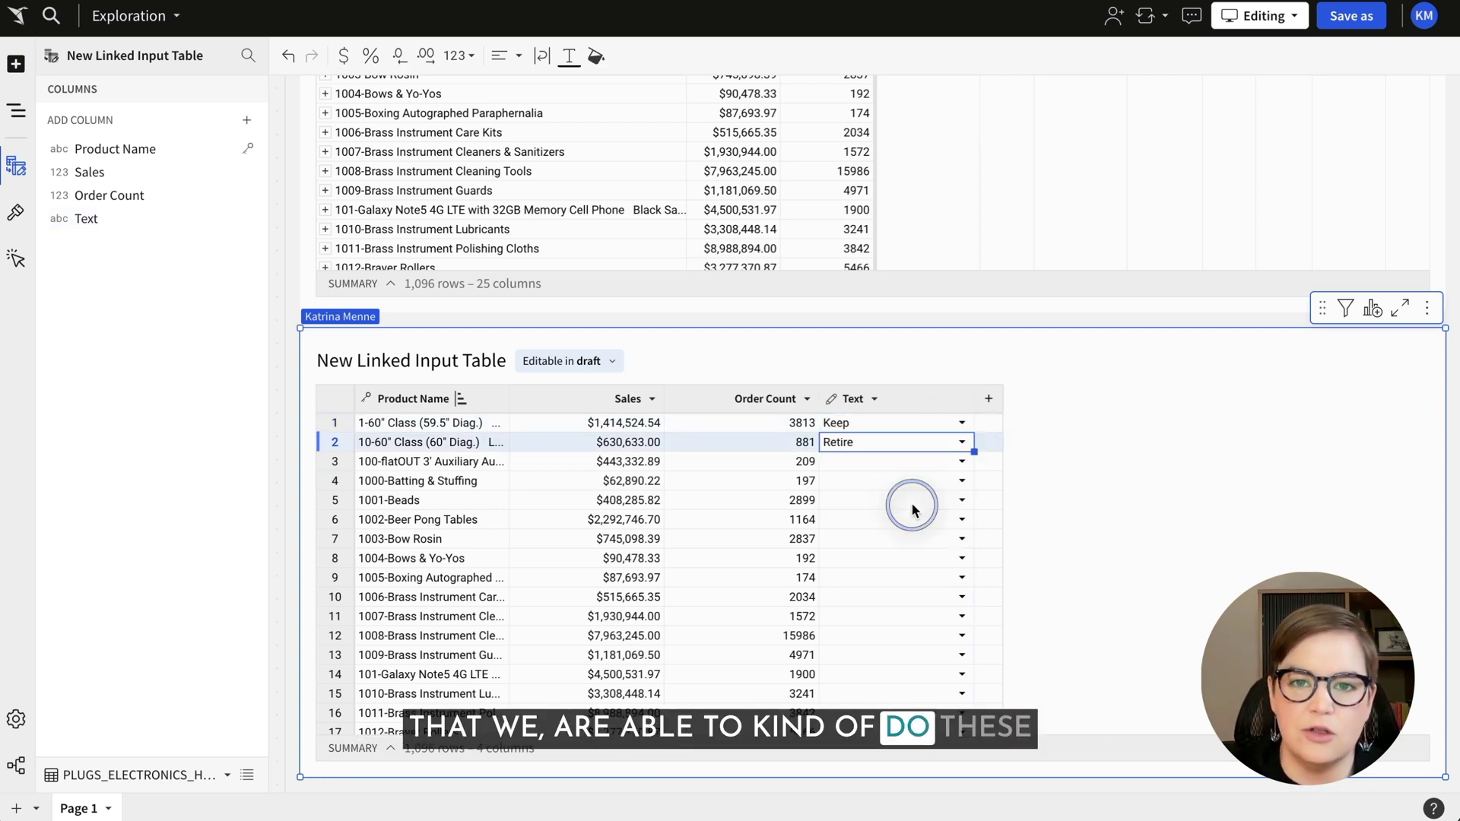
pyautogui.click(877, 454)
pyautogui.write('Maybe')
pyautogui.click(961, 480)
pyautogui.click(879, 505)
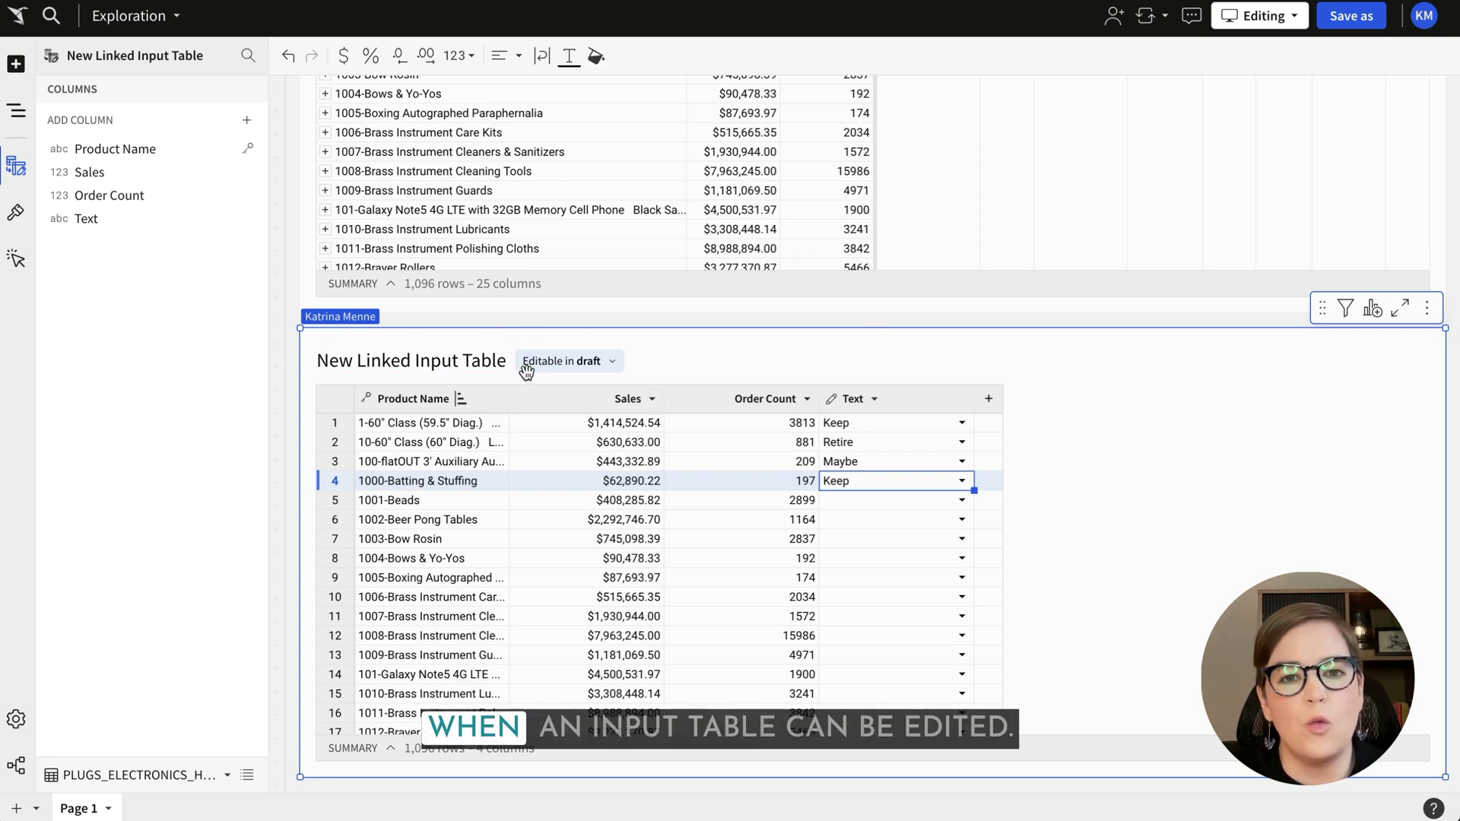
# Step: Check the linked input table's data entry permission options and save the workbook as "Input Table Demo Video" in My documents
pyautogui.click(570, 362)
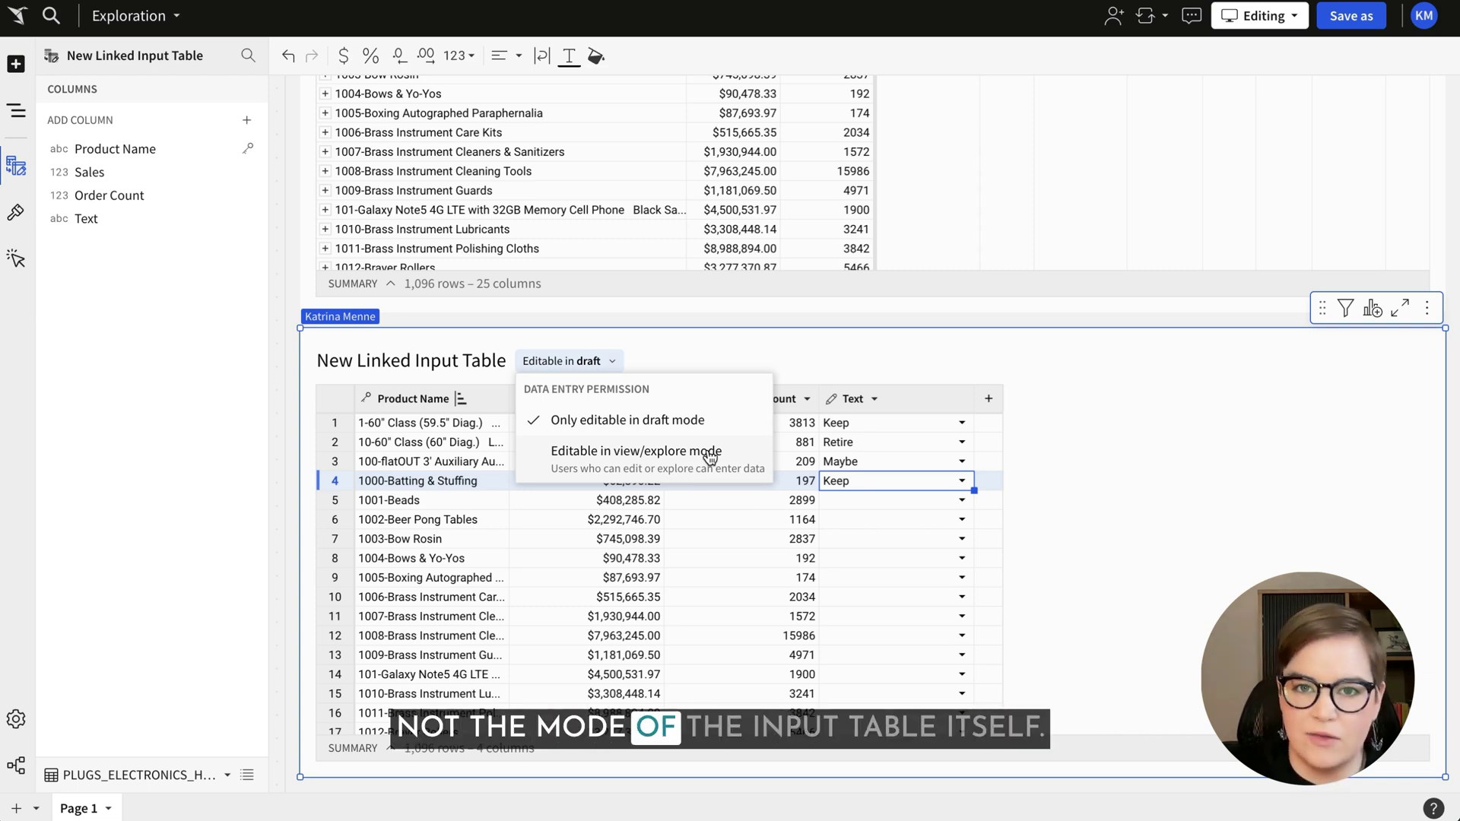
pyautogui.click(834, 352)
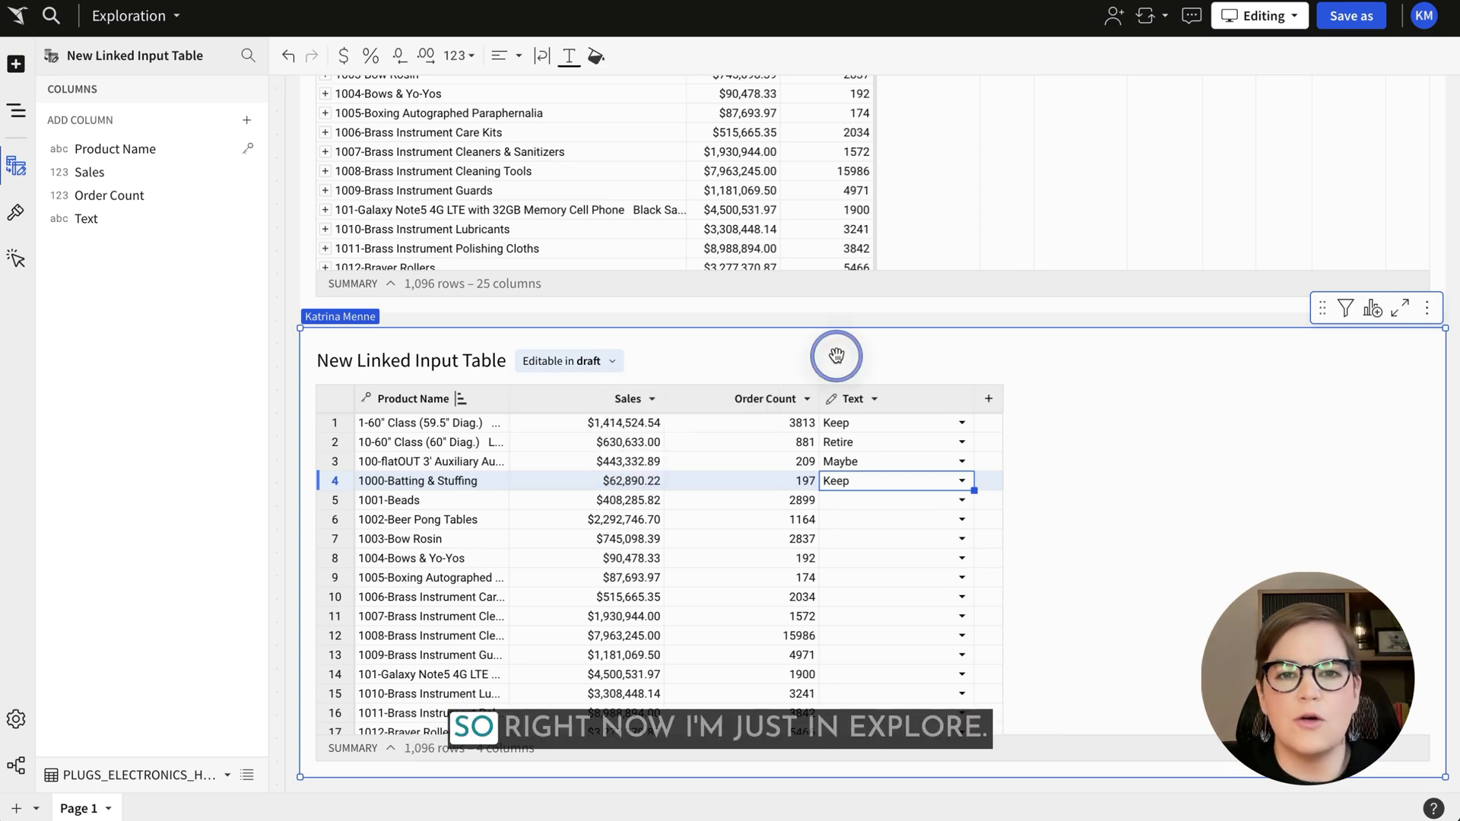
pyautogui.click(1351, 15)
pyautogui.moveTo(694, 177); pyautogui.dragTo(515, 173)
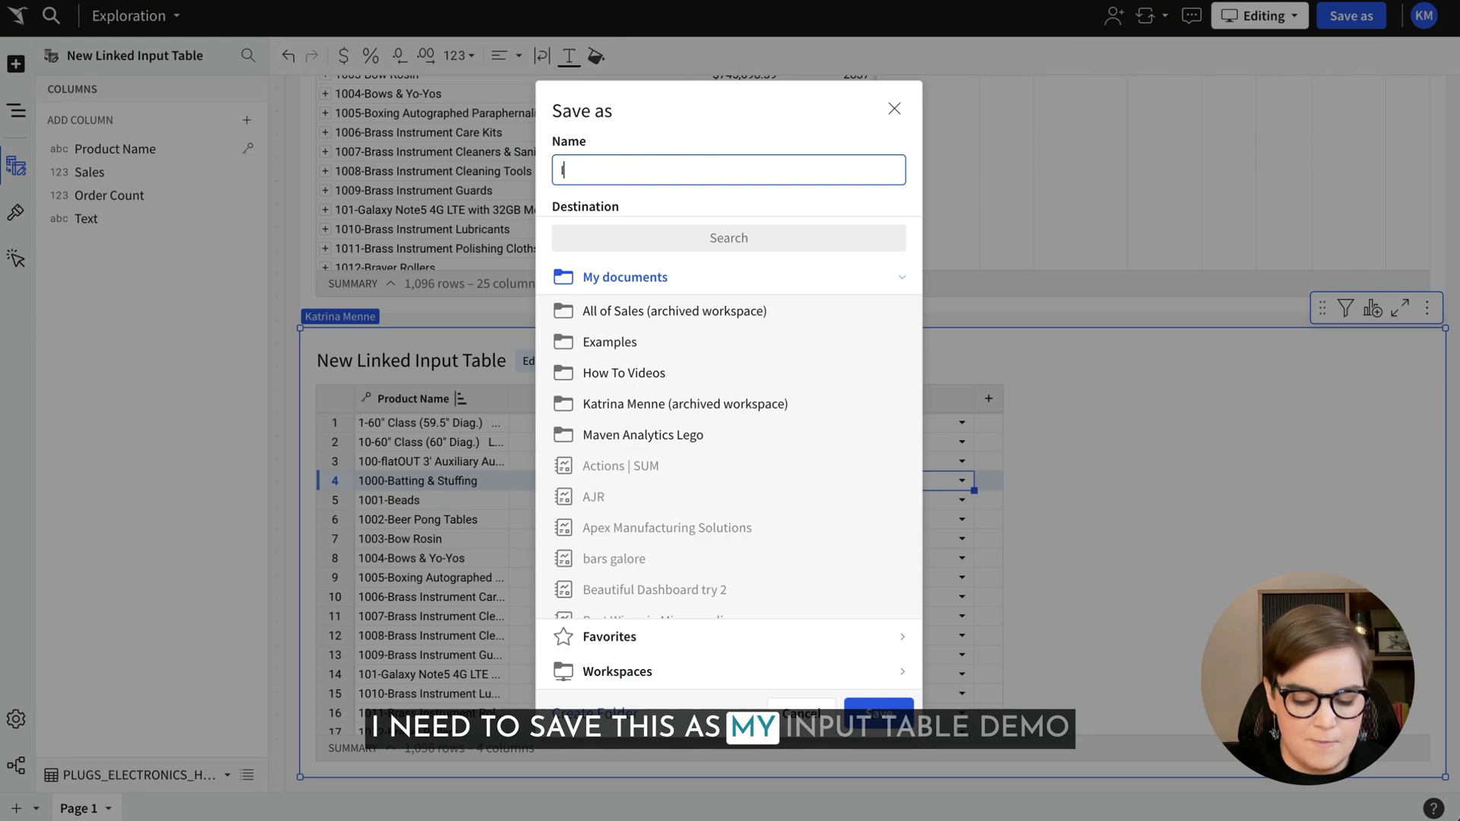
pyautogui.write('Input Table Demo Video')
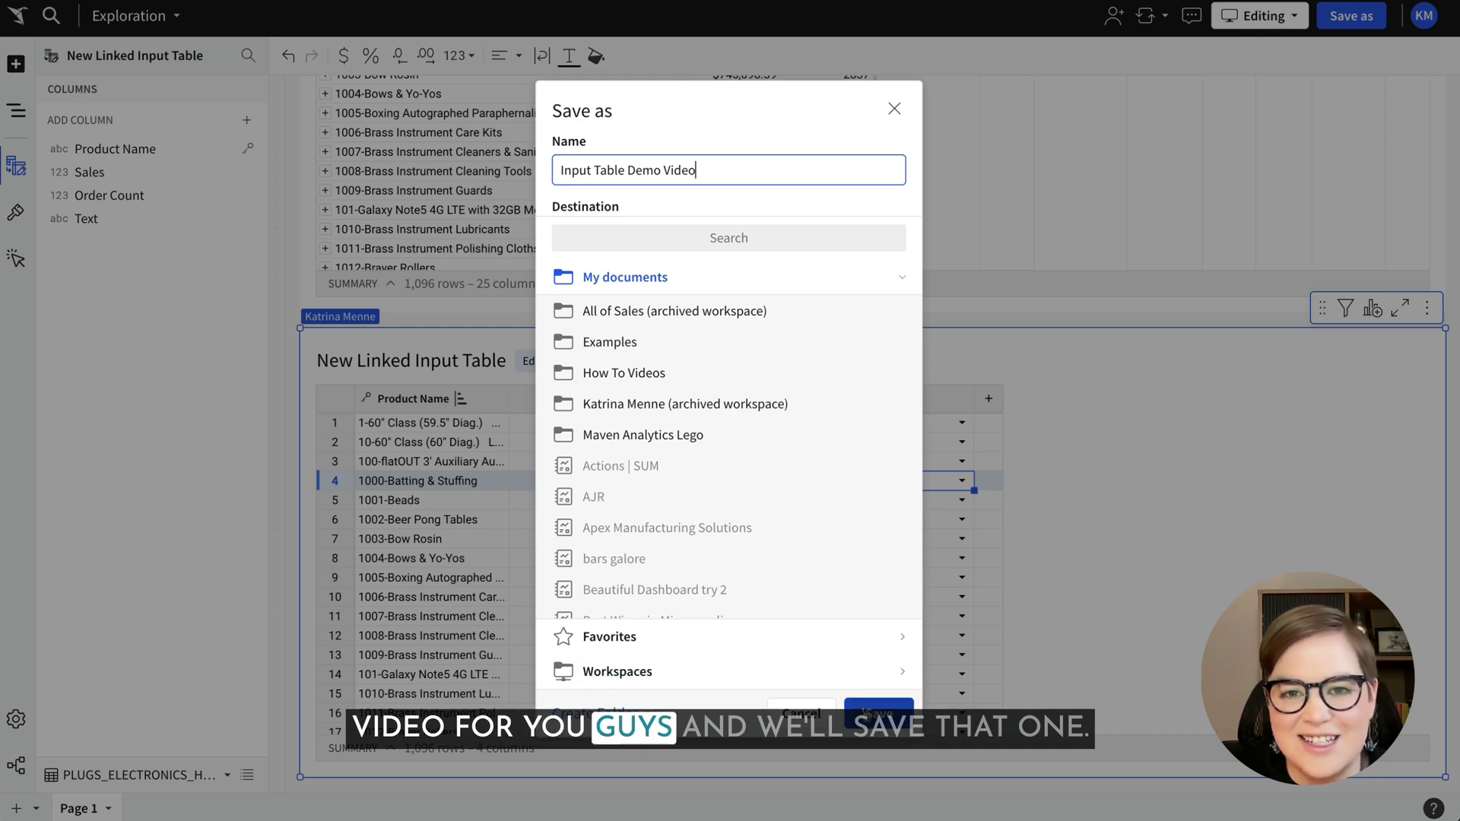
pyautogui.click(878, 712)
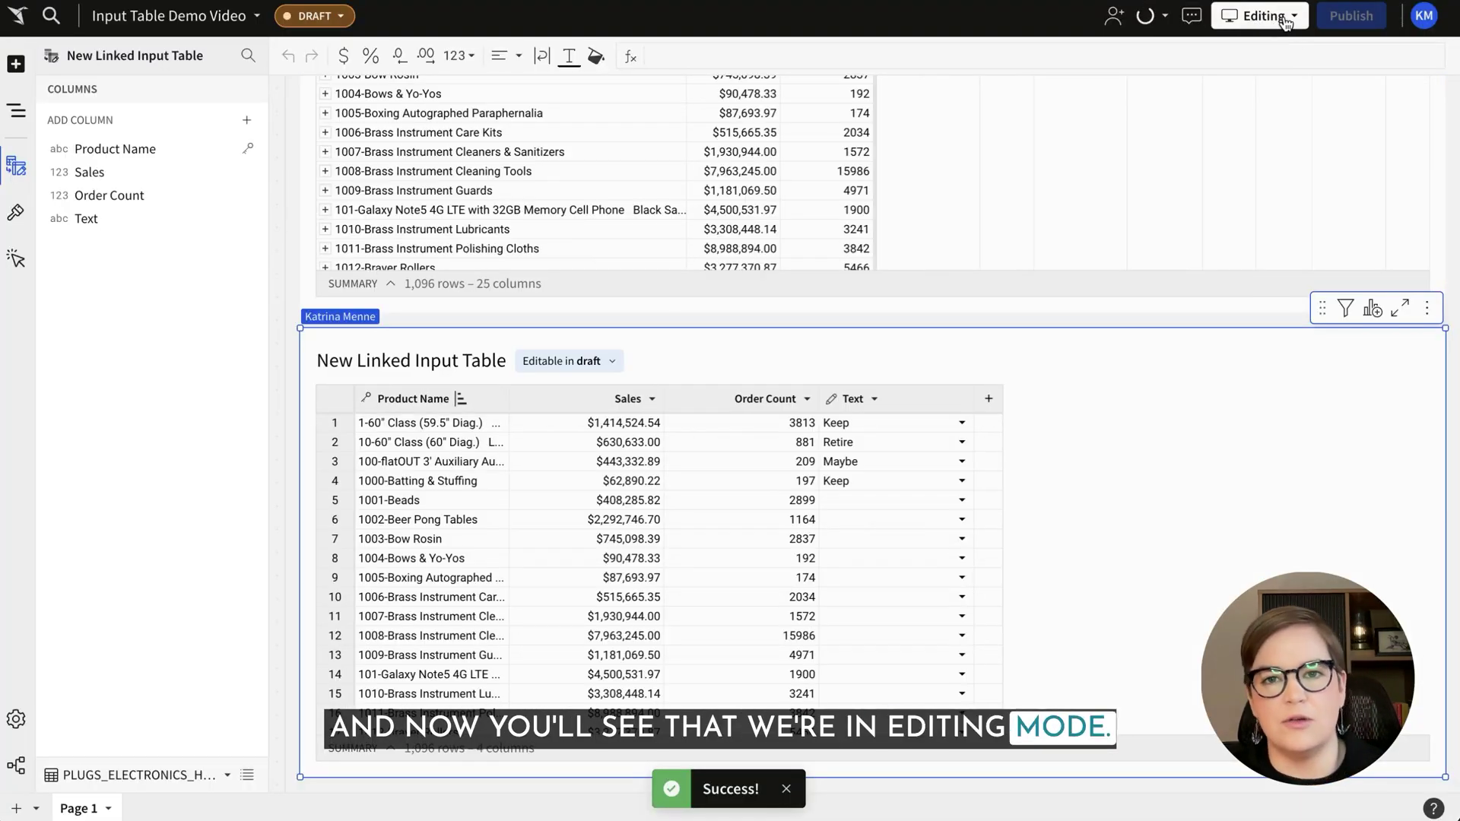
# Step: Go to the workbook's published version and try to edit the Text cells for 1000-Batting & Stuffing and 1001-Beads
pyautogui.click(1279, 23)
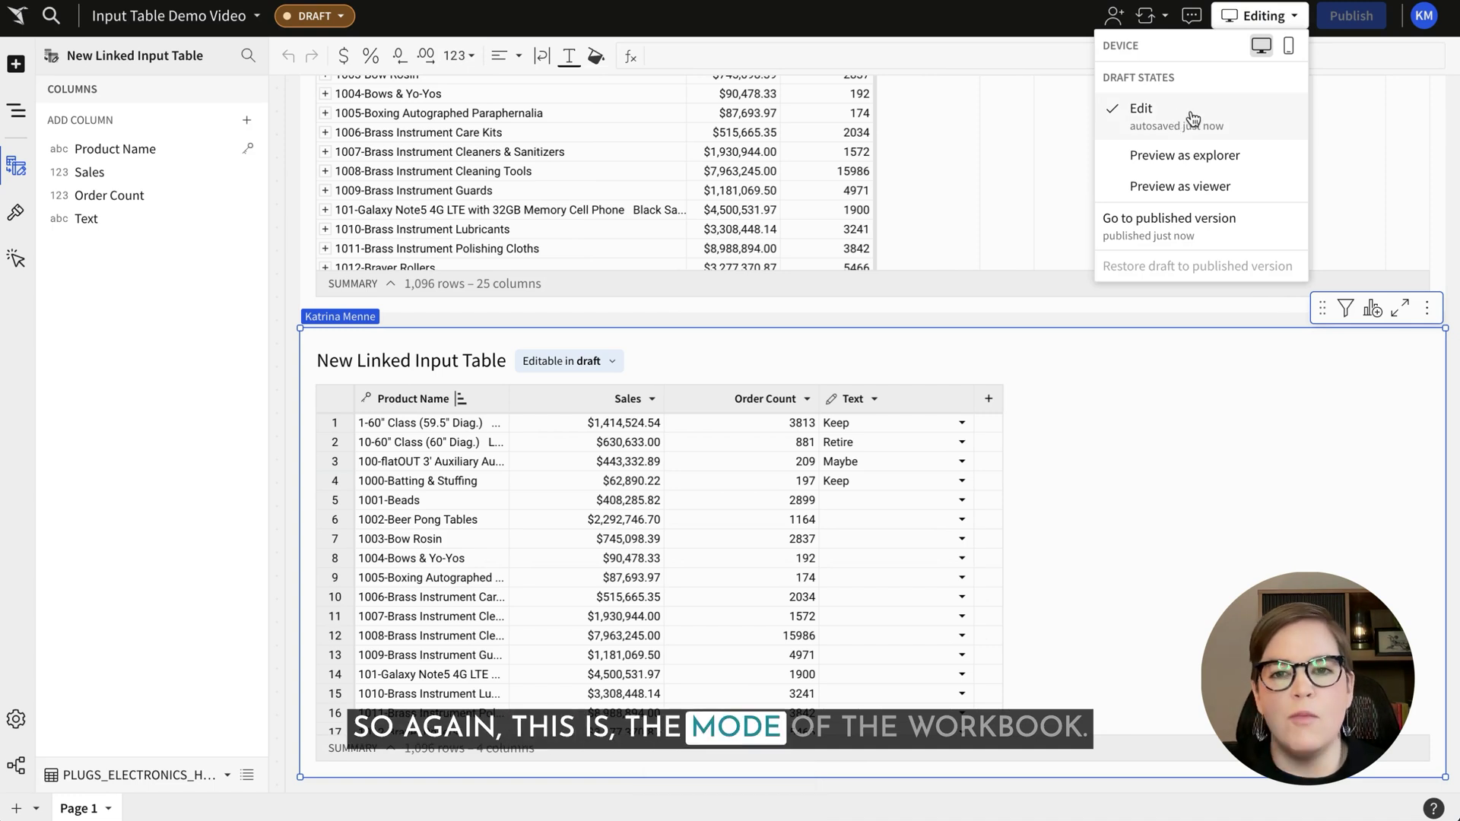
pyautogui.click(1205, 222)
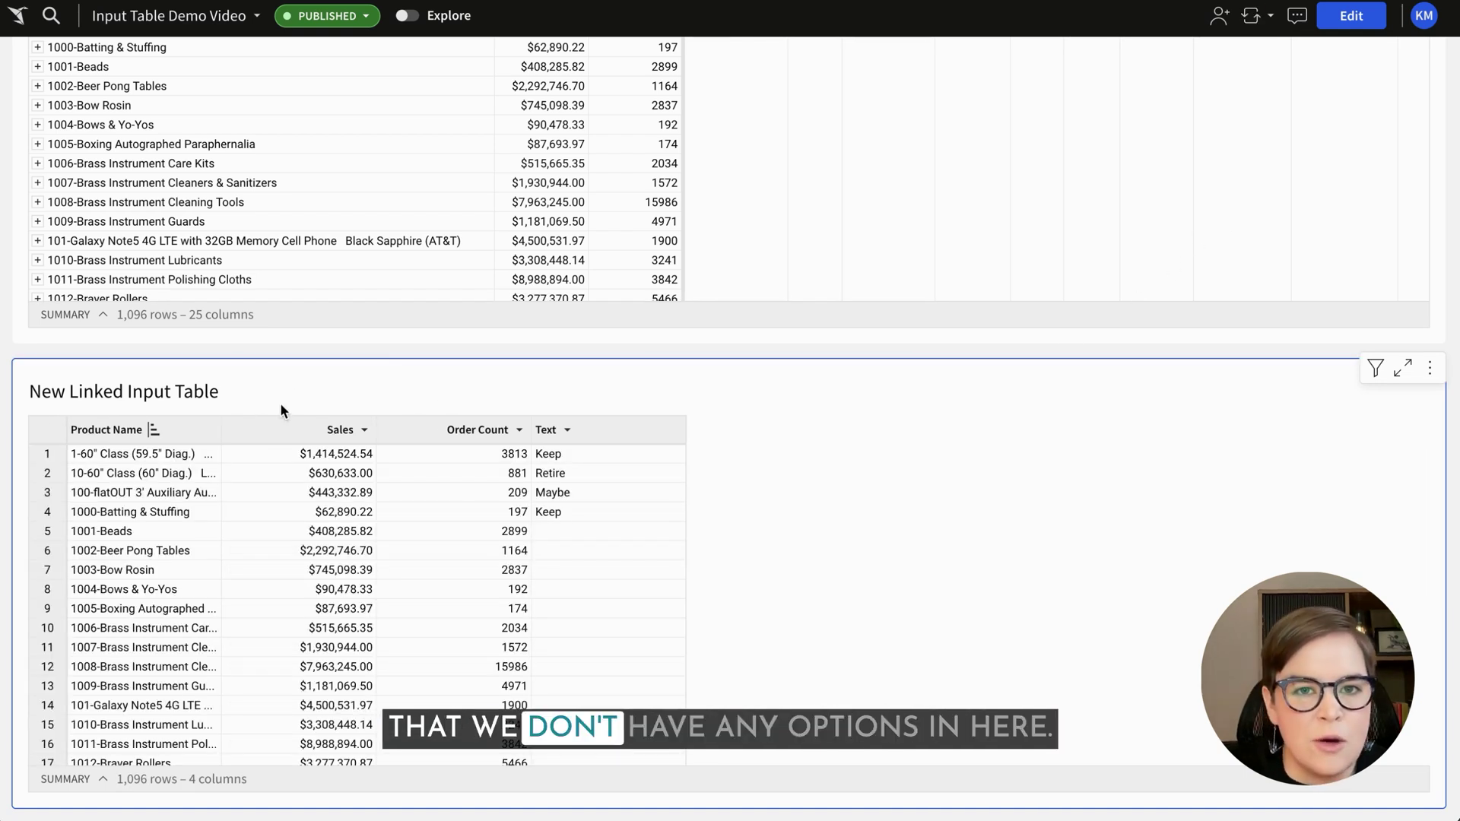
pyautogui.click(598, 513)
pyautogui.click(627, 531)
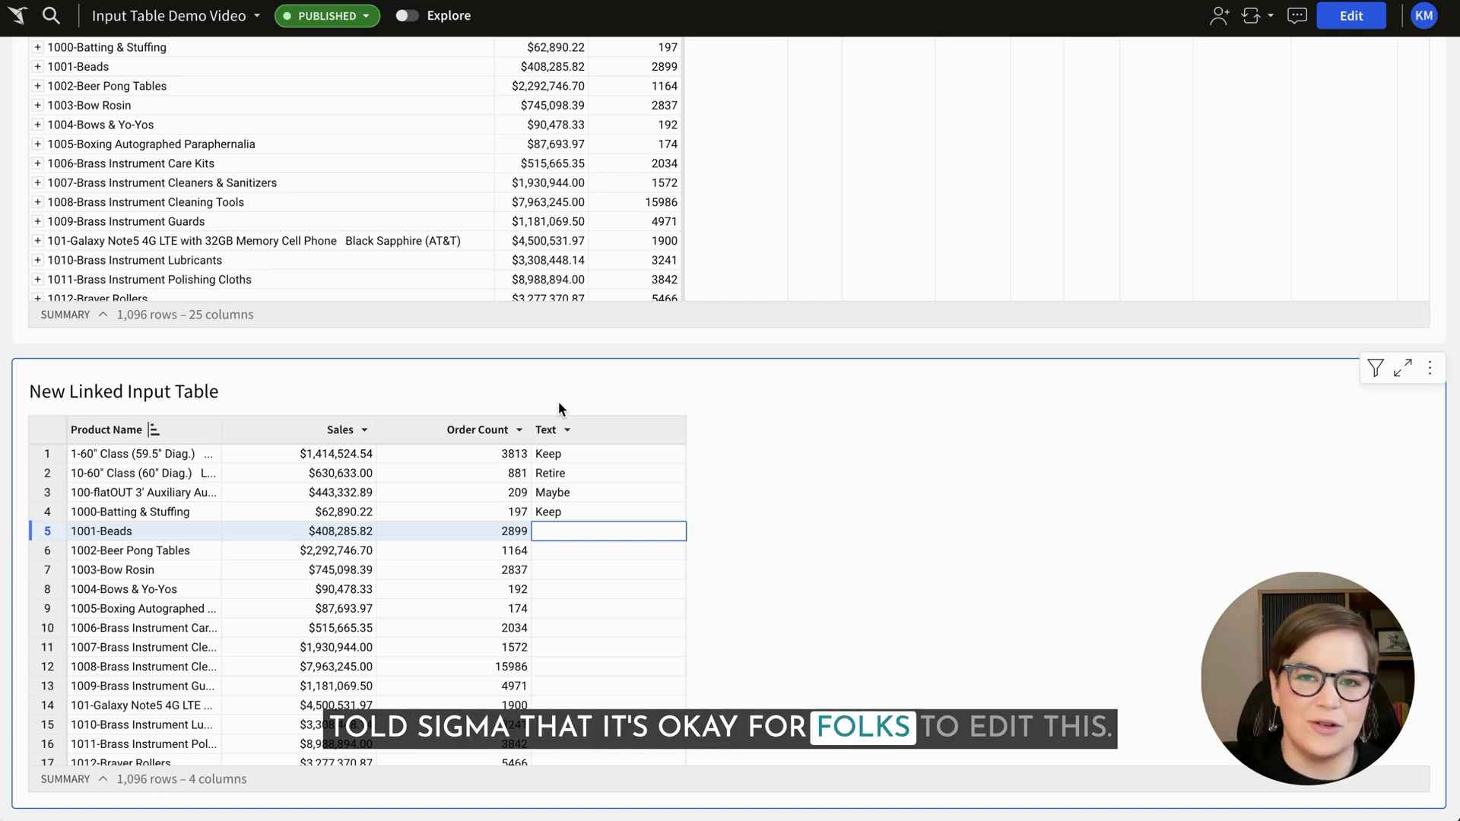
# Step: Return the workbook to editing and set the linked input table's data entry permission to "Editable in view/explore mode"
pyautogui.click(1351, 15)
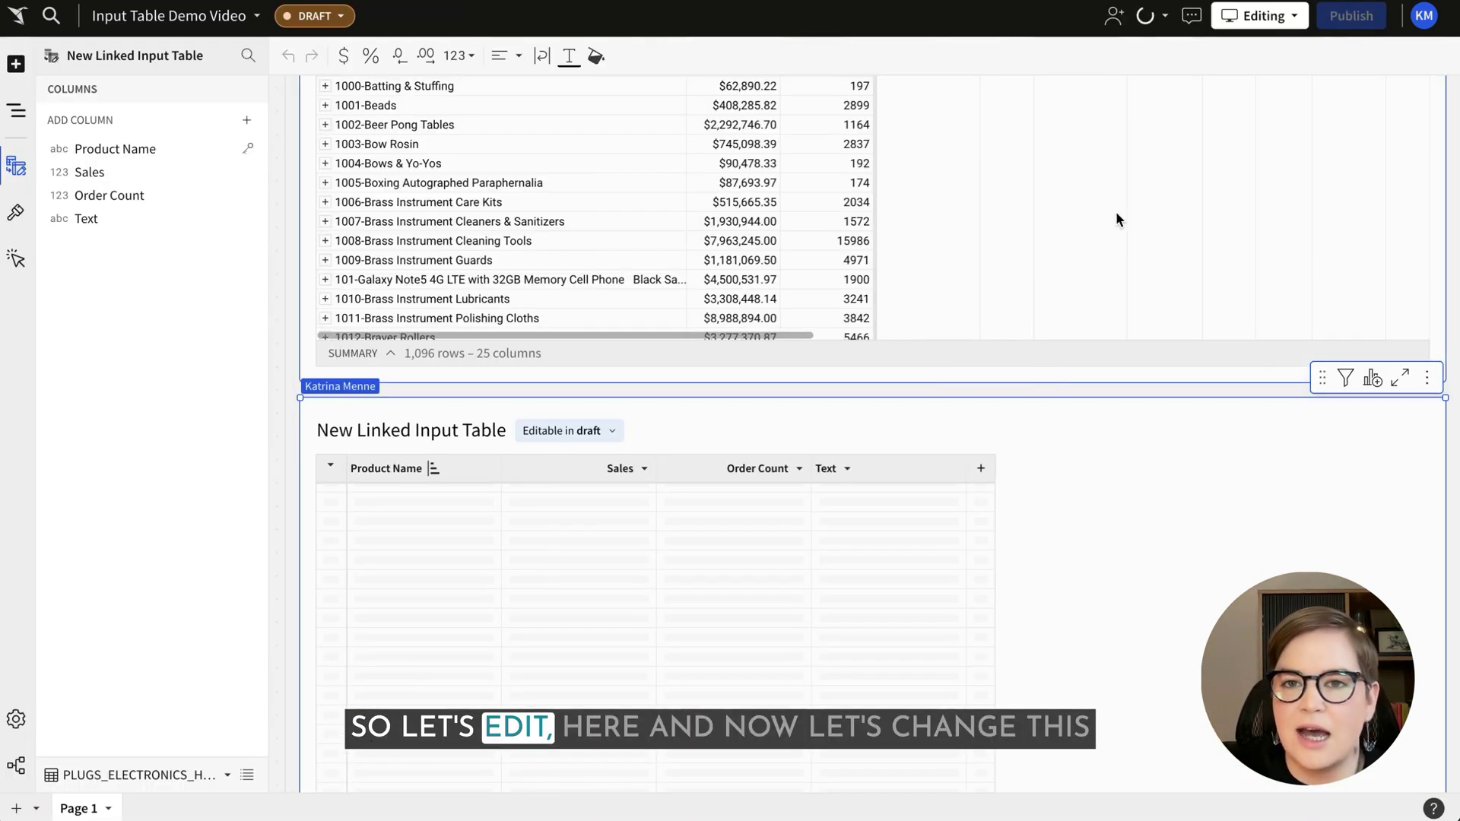
pyautogui.click(846, 424)
pyautogui.click(614, 433)
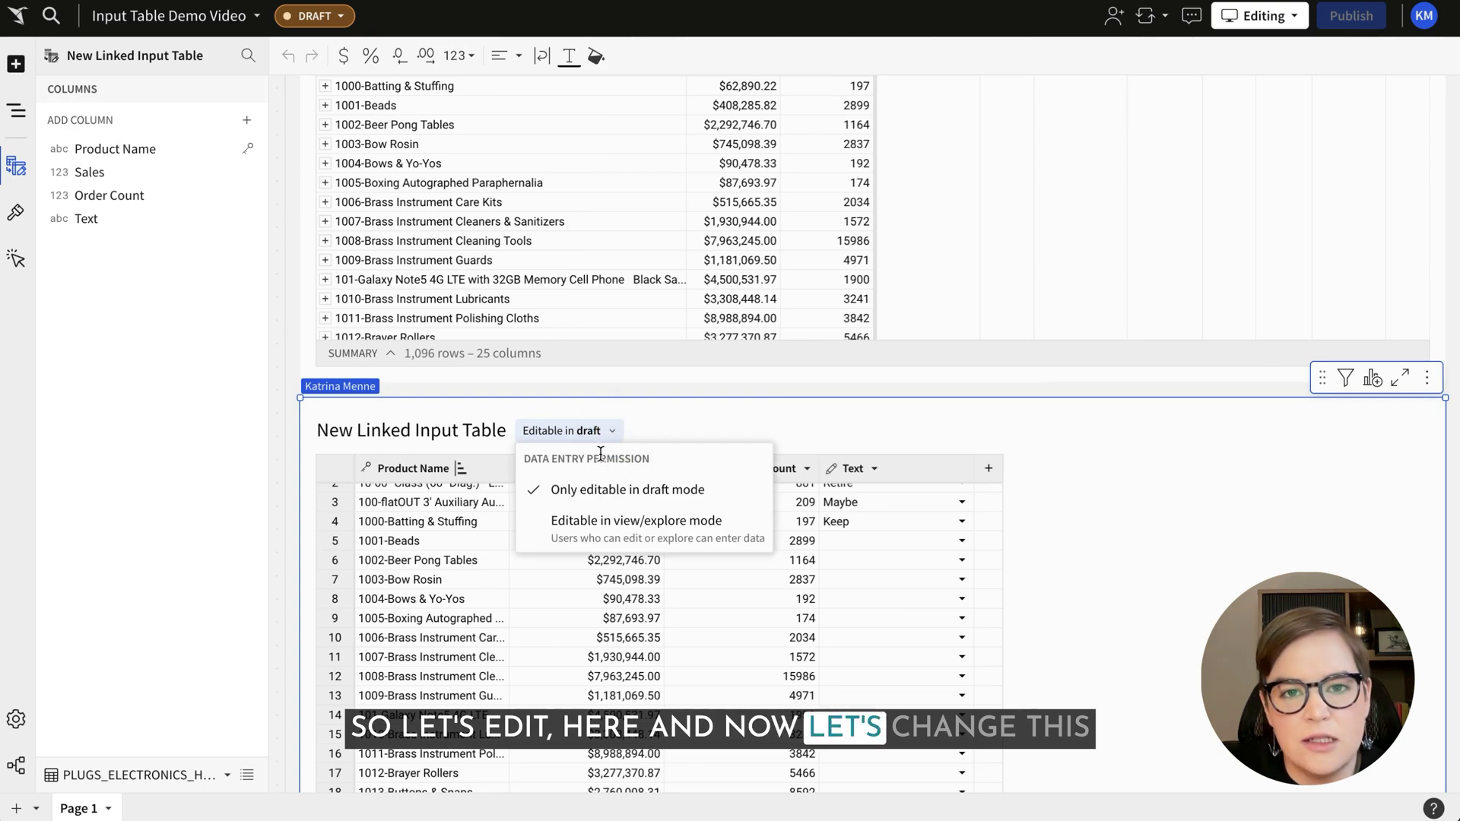
pyautogui.click(616, 530)
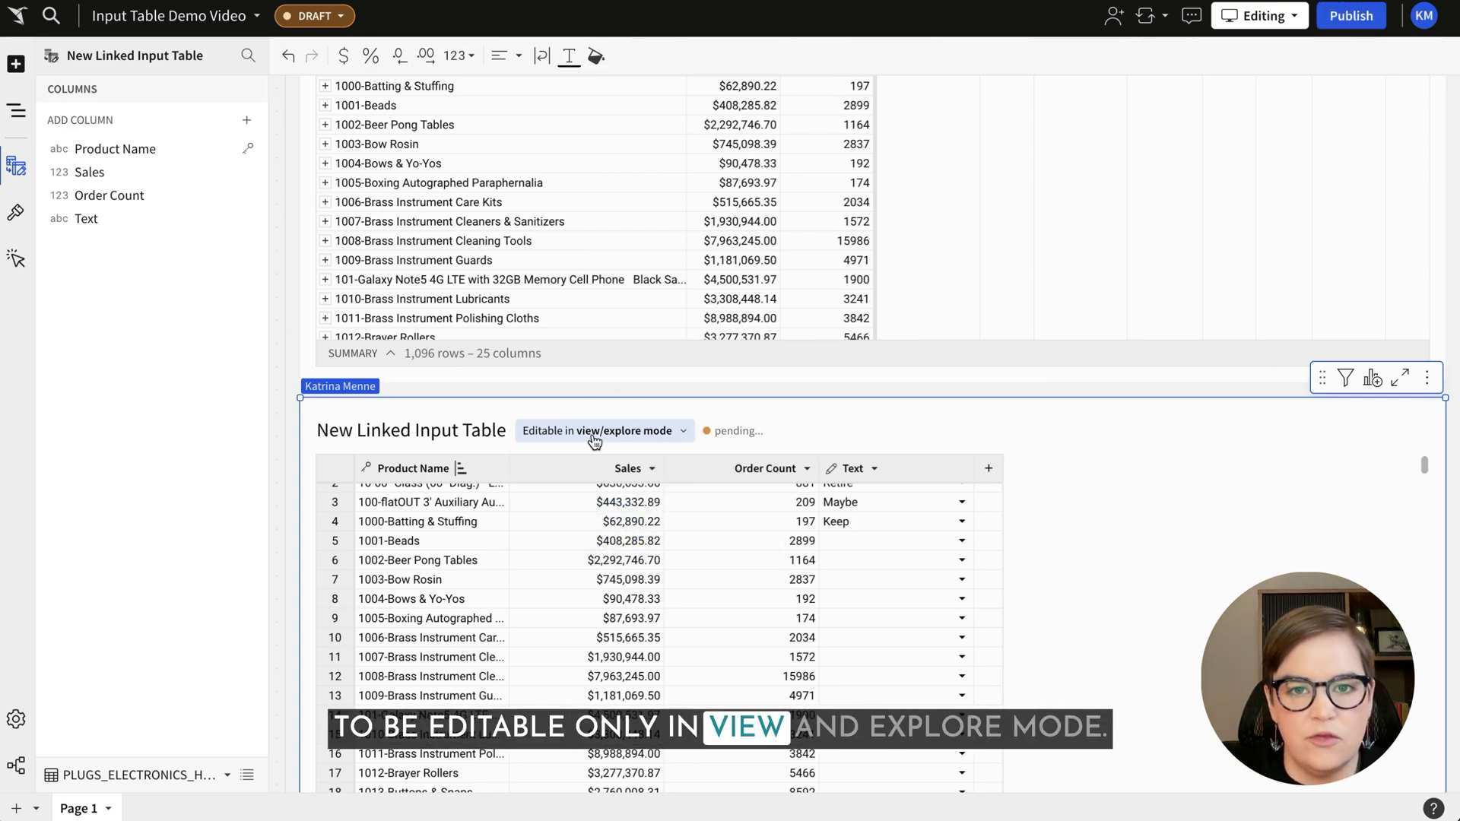
pyautogui.moveTo(736, 431)
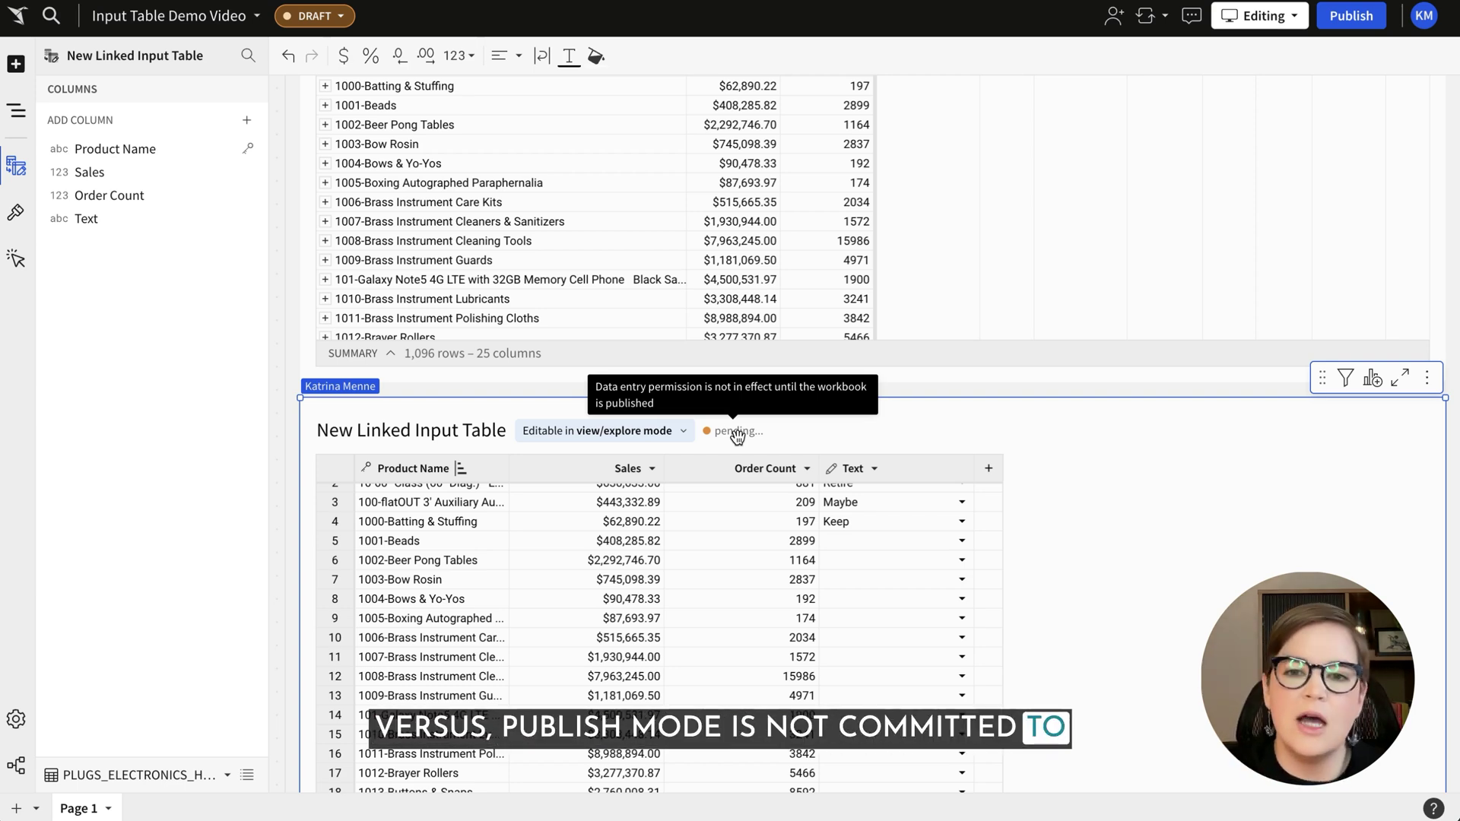
# Step: Publish the workbook and, after trying the Text cell for 1001-Beads in the draft, go to the published version
pyautogui.click(1351, 16)
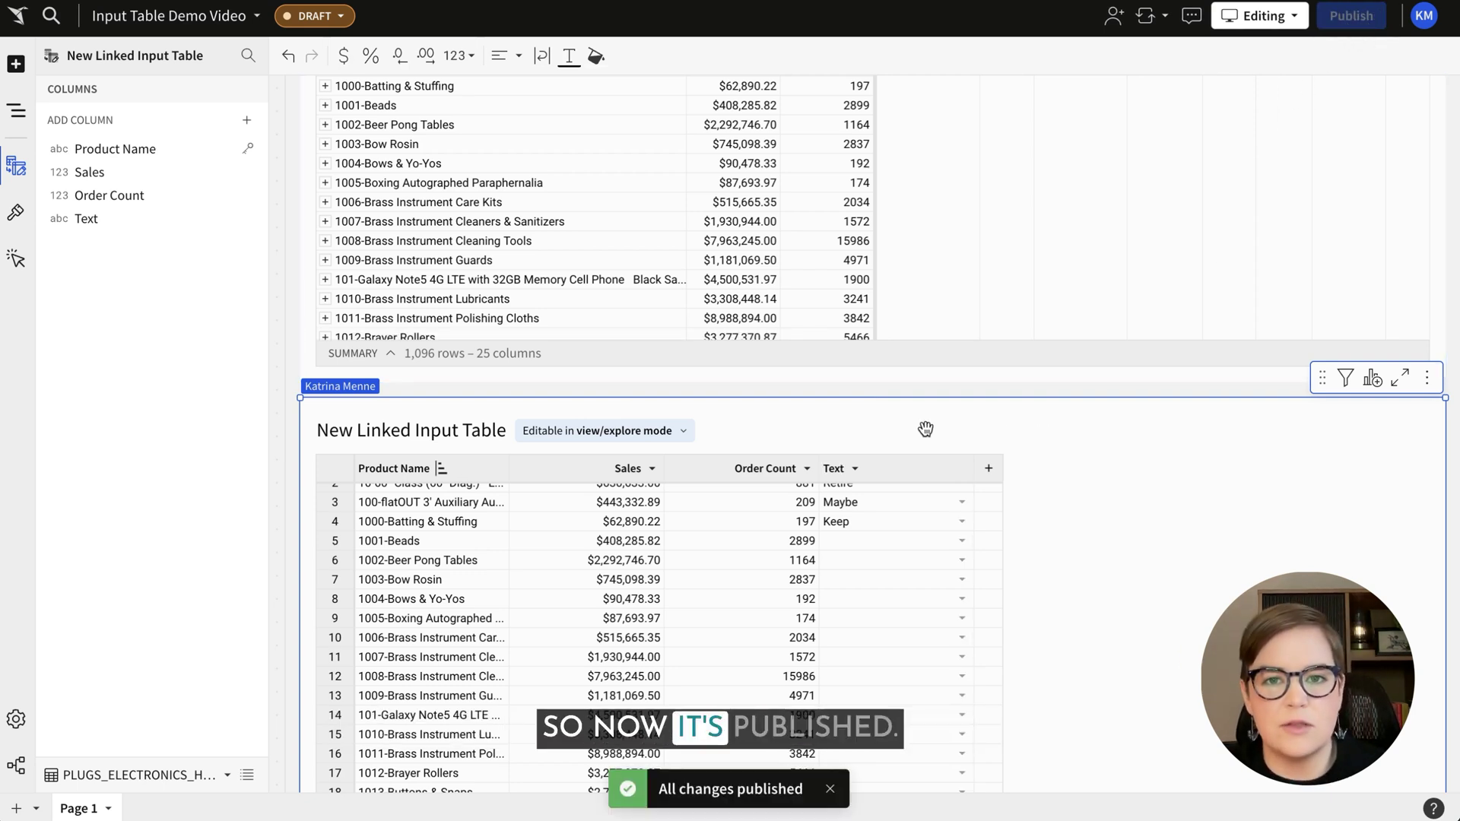
pyautogui.click(961, 543)
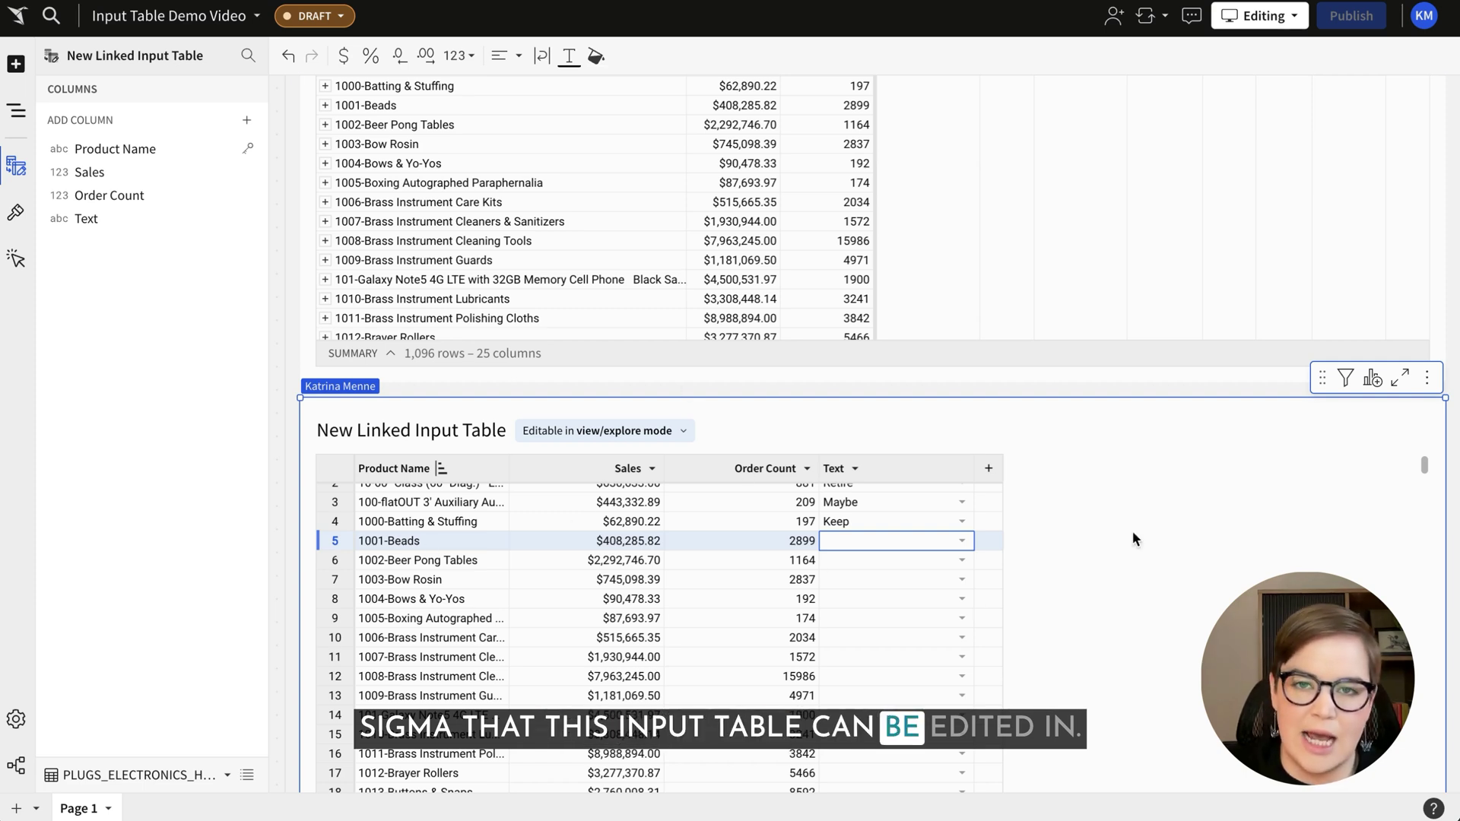
pyautogui.click(1294, 16)
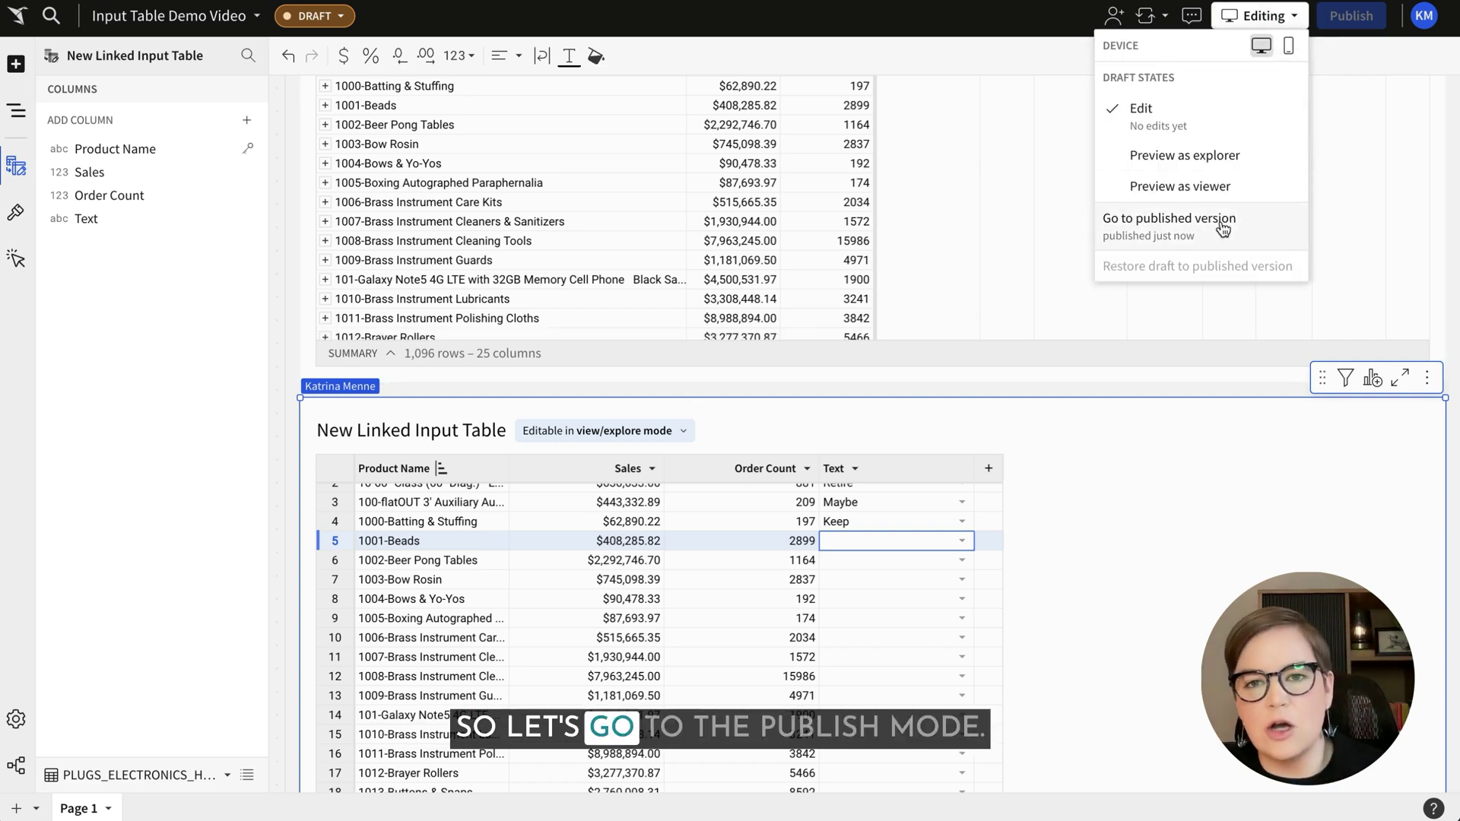
pyautogui.click(1165, 232)
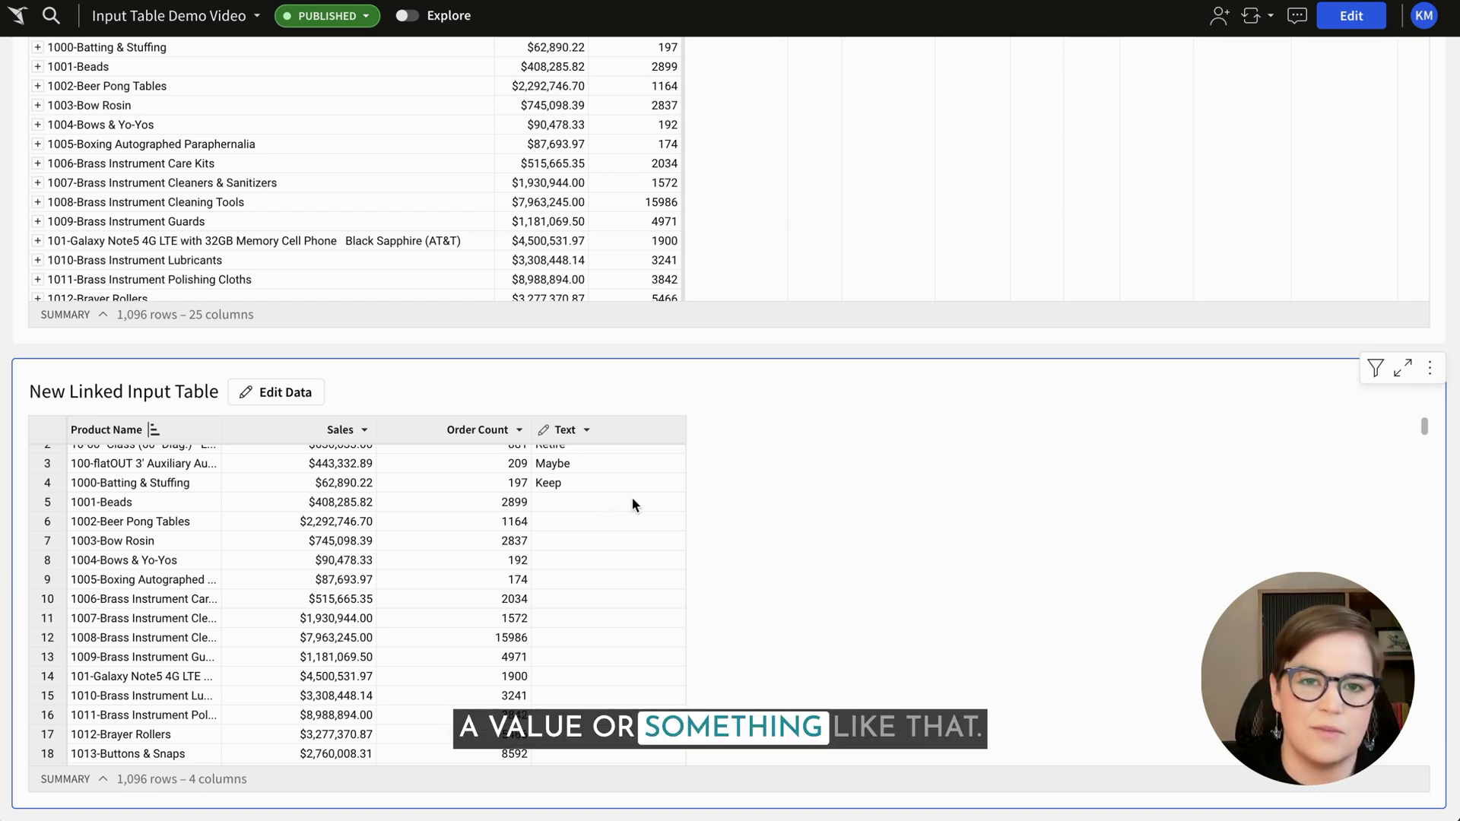
# Step: Edit the linked input table's data, setting Text to Keep for 1001-Beads and 1002-Beer Pong Tables and Maybe for 1003-Bow Rosin, and save
pyautogui.click(286, 392)
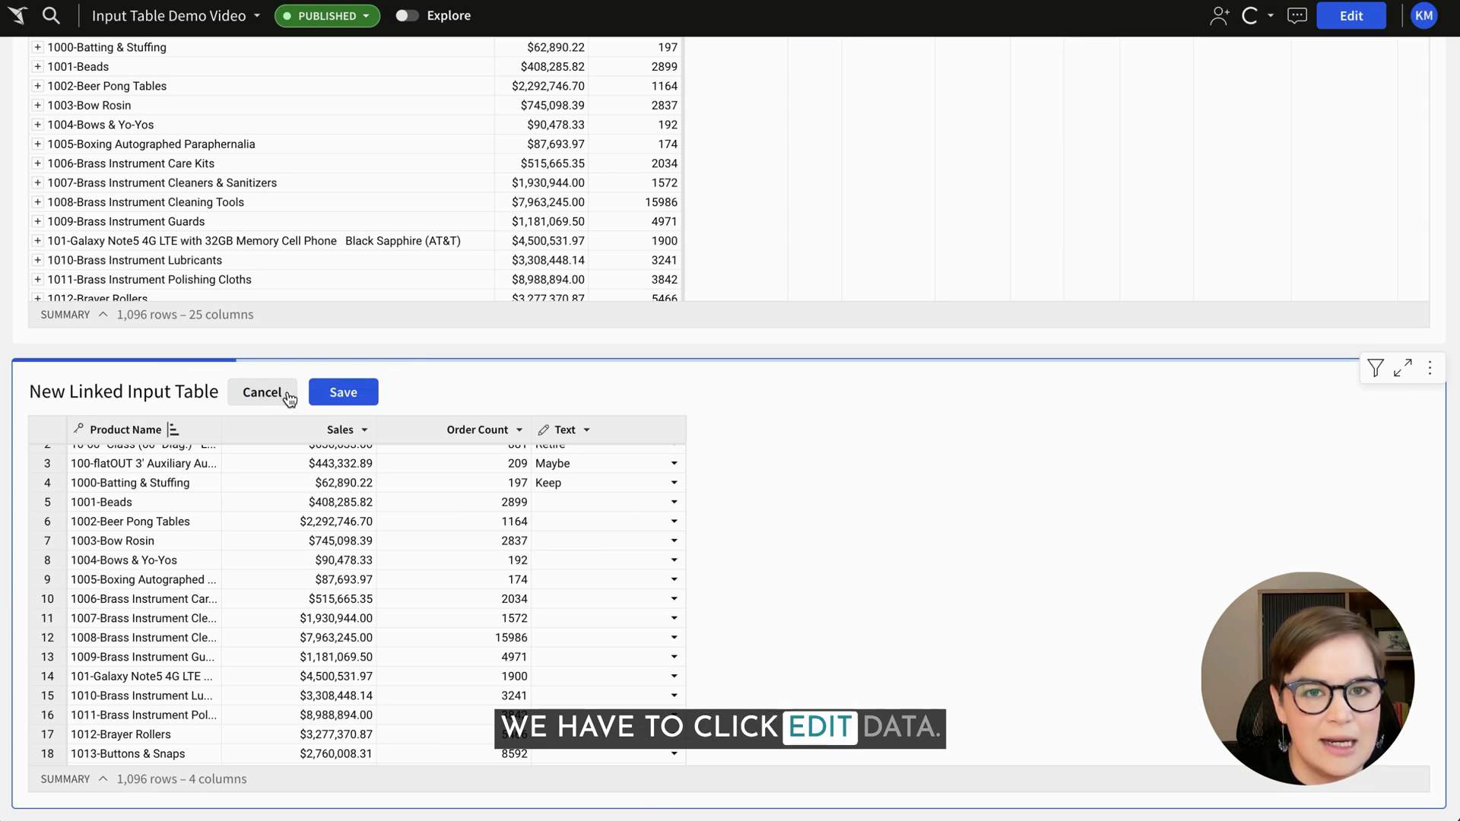
pyautogui.click(674, 503)
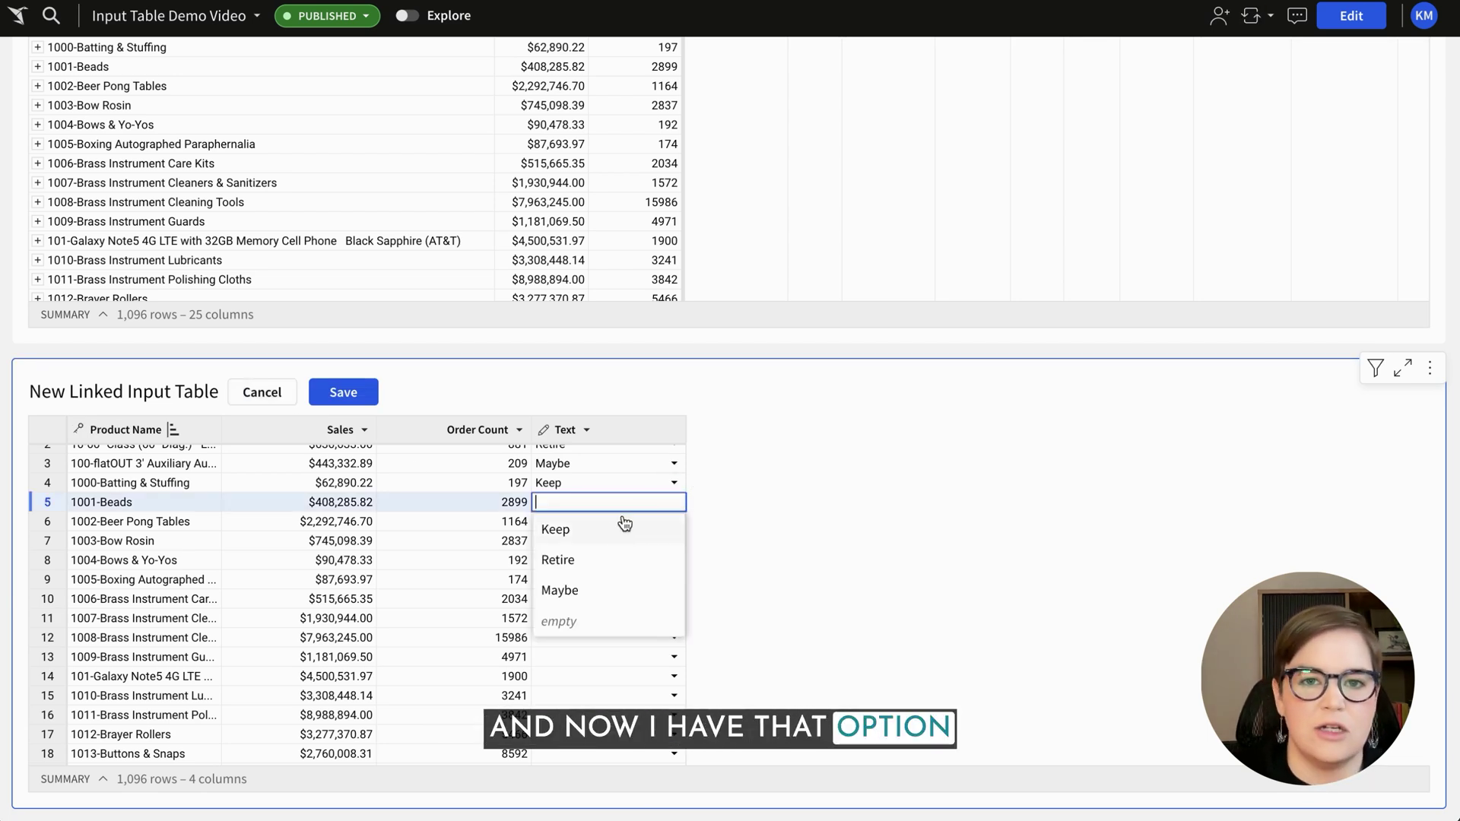
pyautogui.click(603, 545)
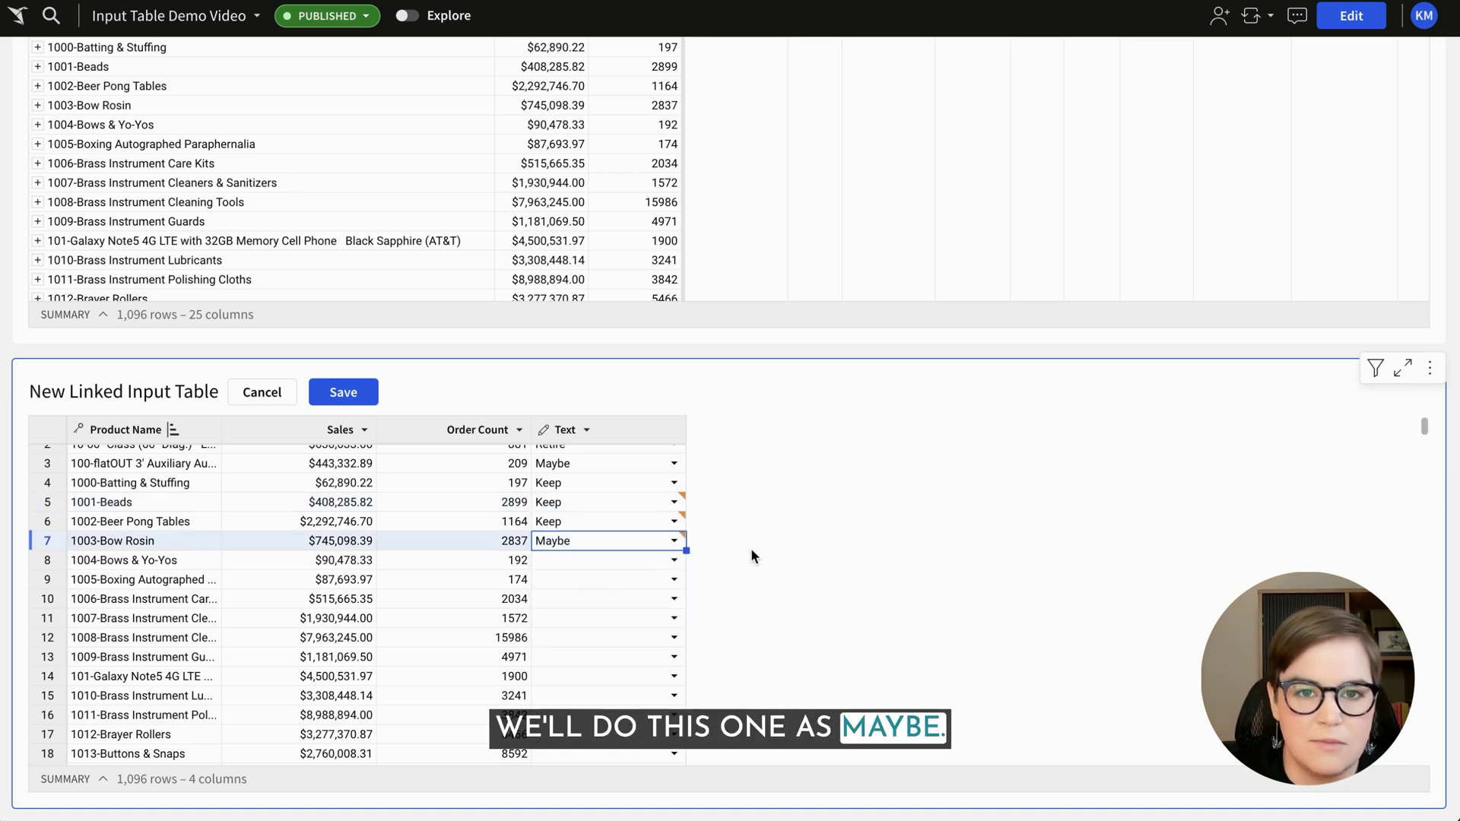
pyautogui.moveTo(684, 502)
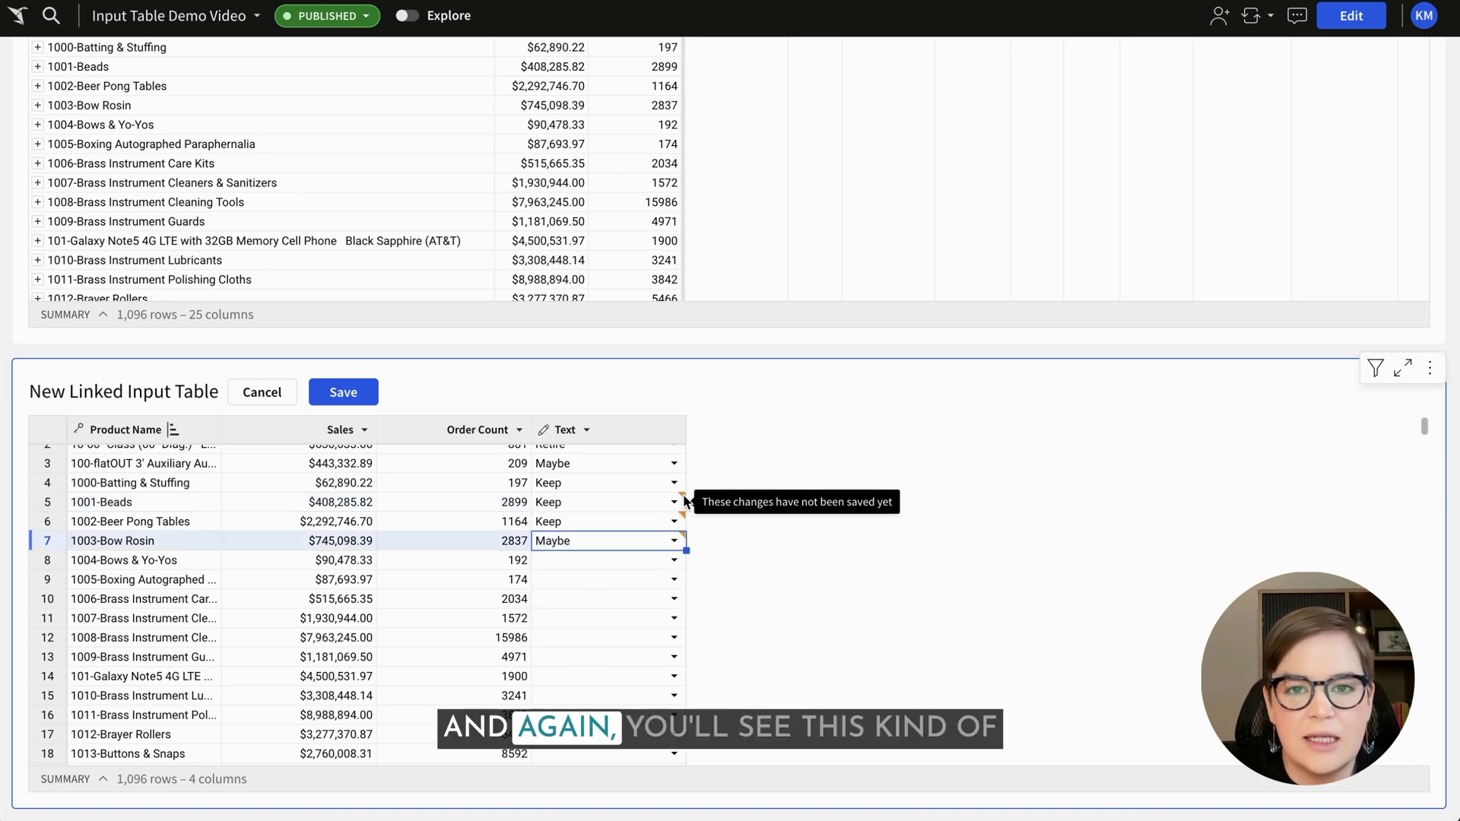
pyautogui.moveTo(684, 541)
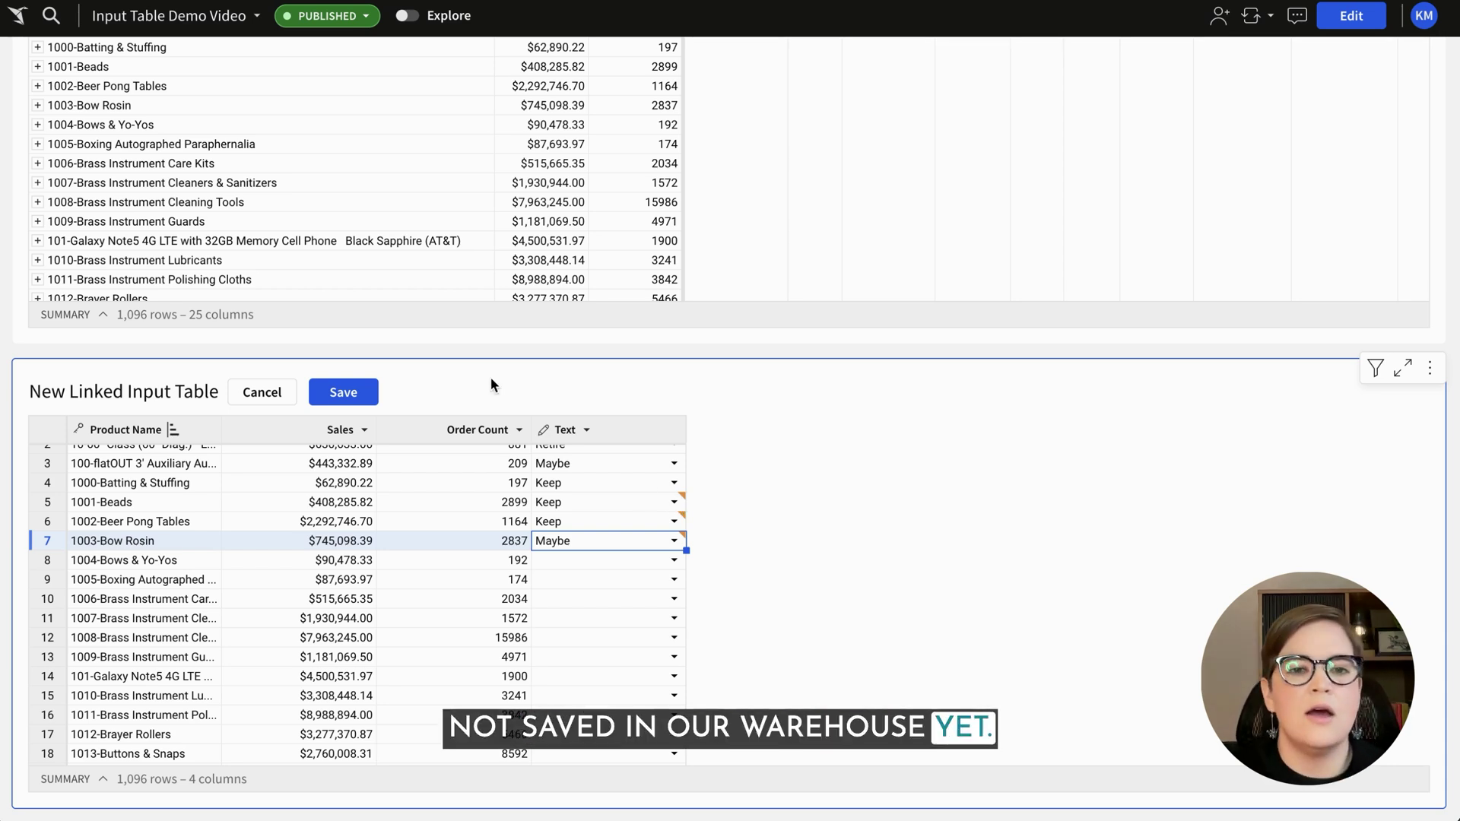
pyautogui.click(355, 398)
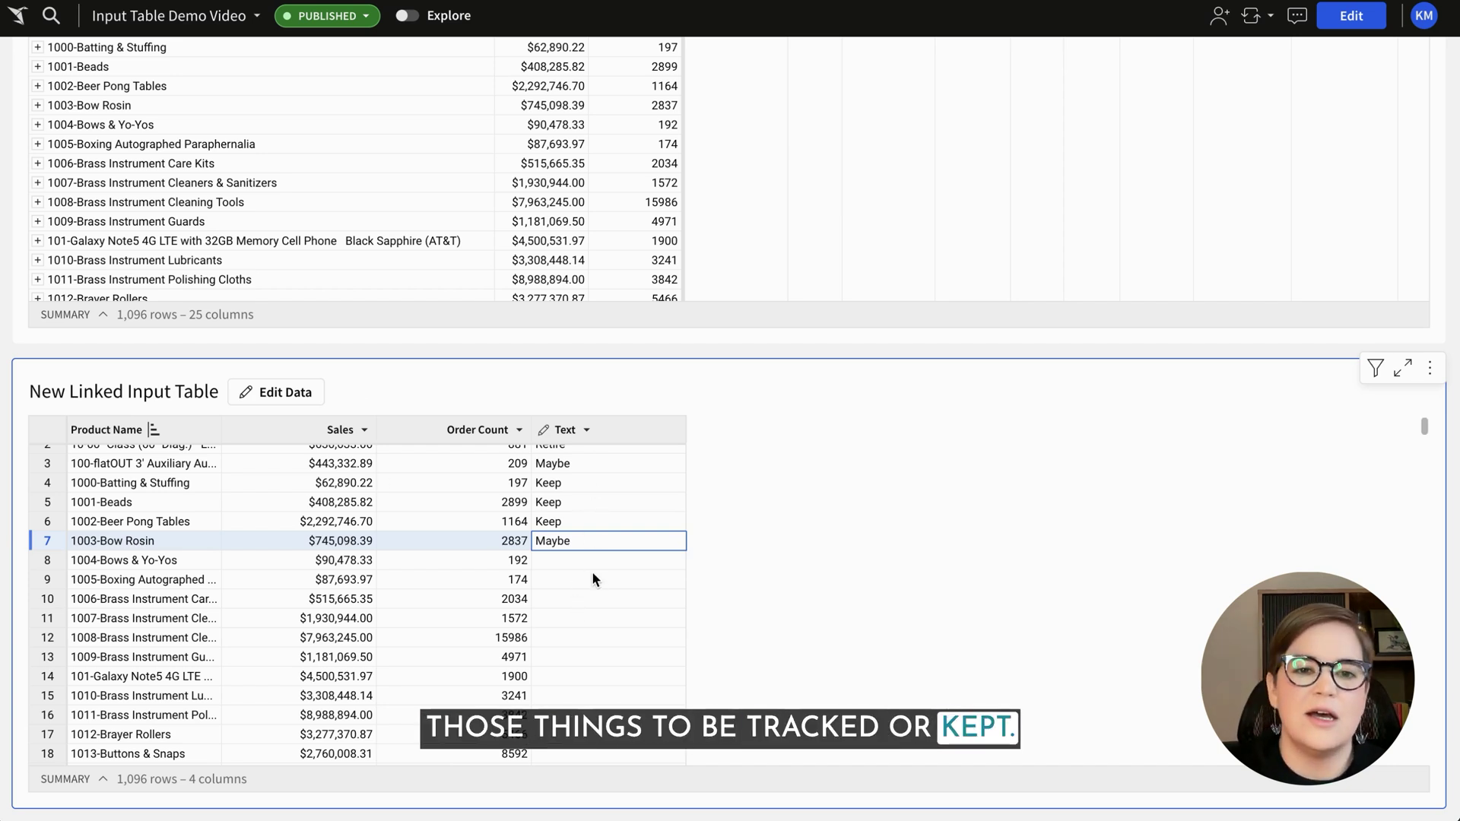
# Step: Edit the linked input table's data again, setting the Text cell for 1003-Bow Rosin to Retire, and save
pyautogui.click(285, 393)
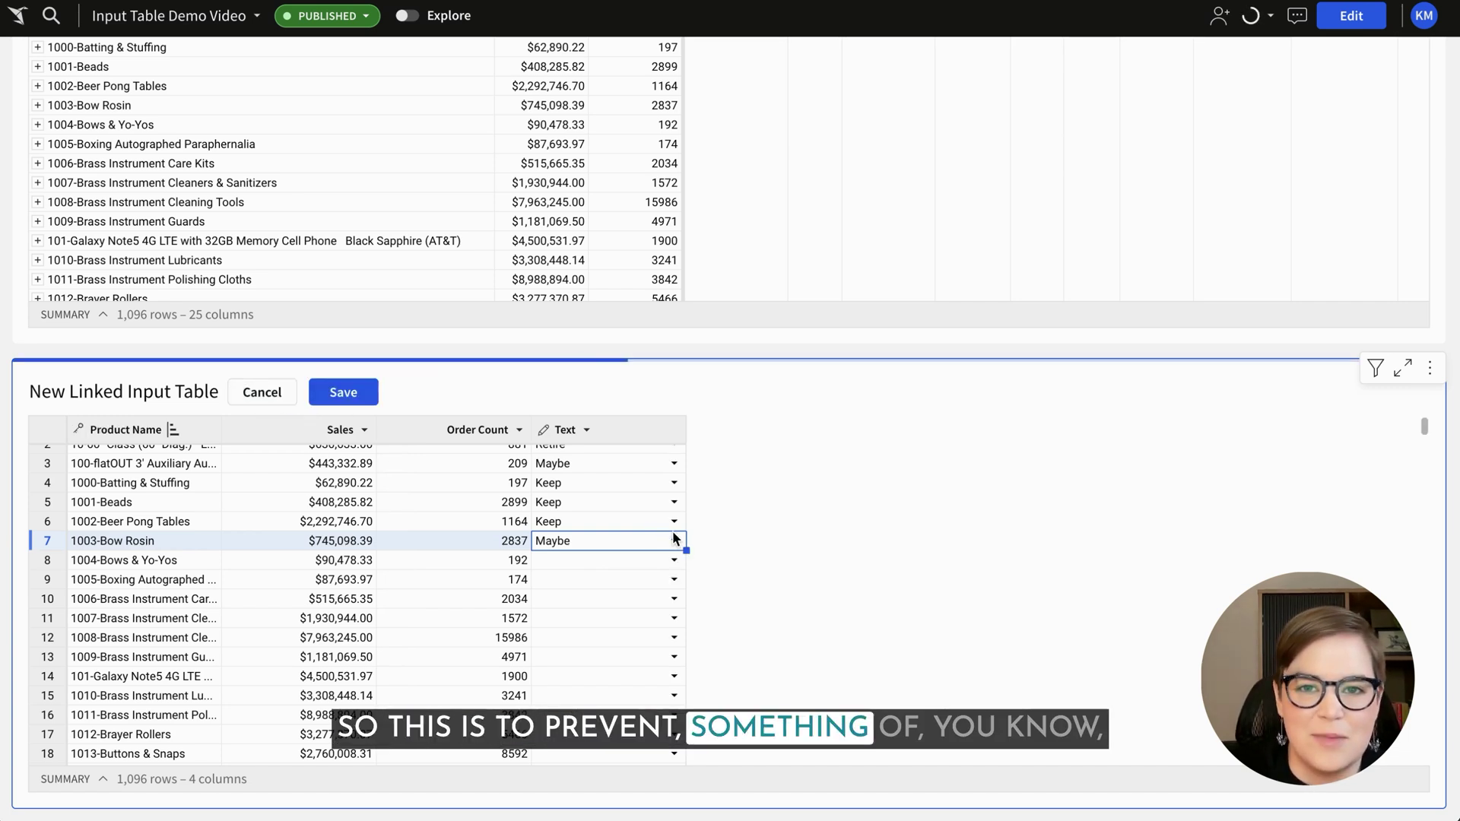
pyautogui.click(675, 541)
pyautogui.click(617, 597)
pyautogui.click(618, 541)
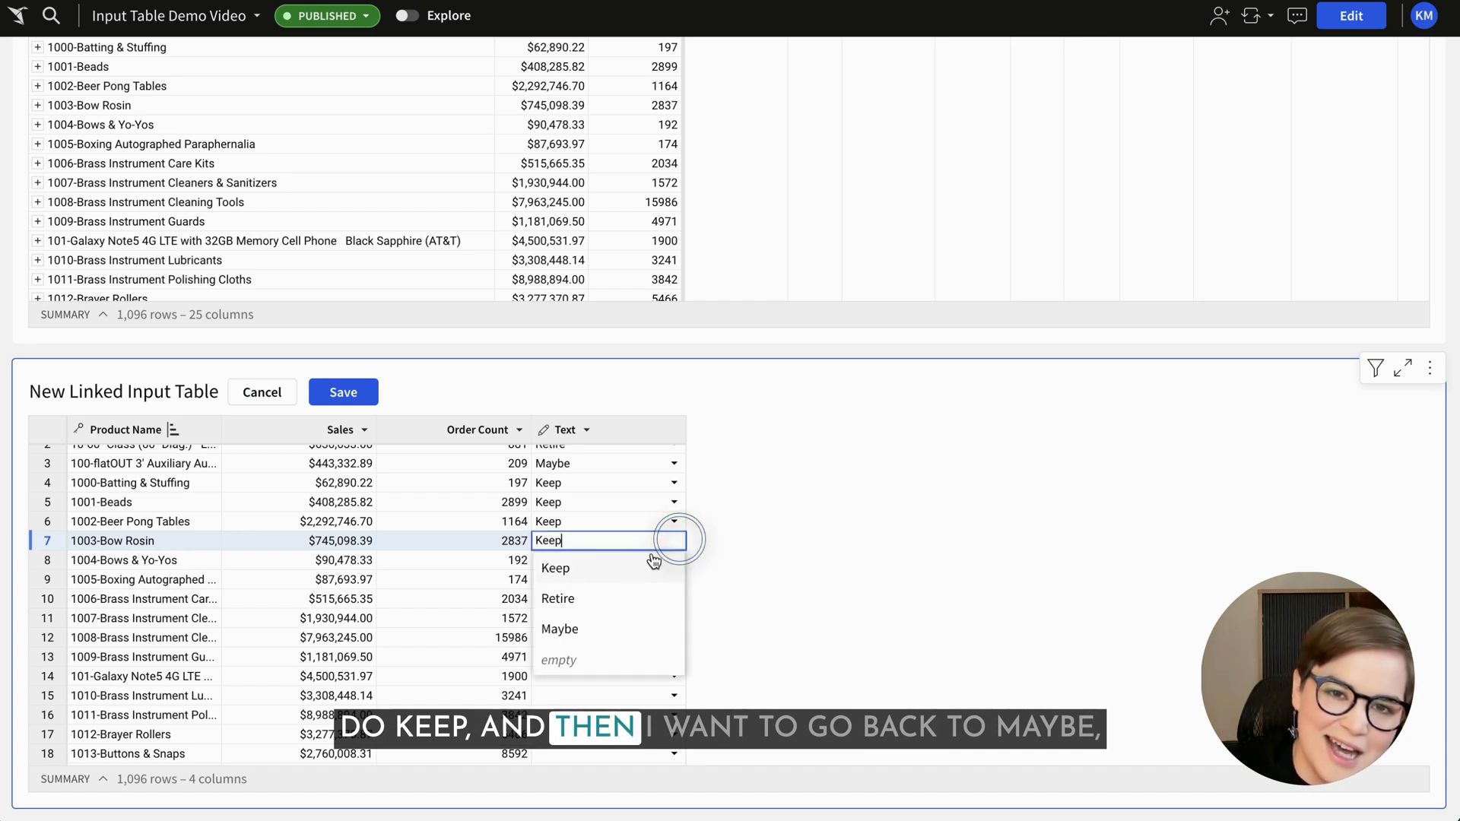
pyautogui.click(597, 621)
pyautogui.click(674, 541)
pyautogui.click(597, 628)
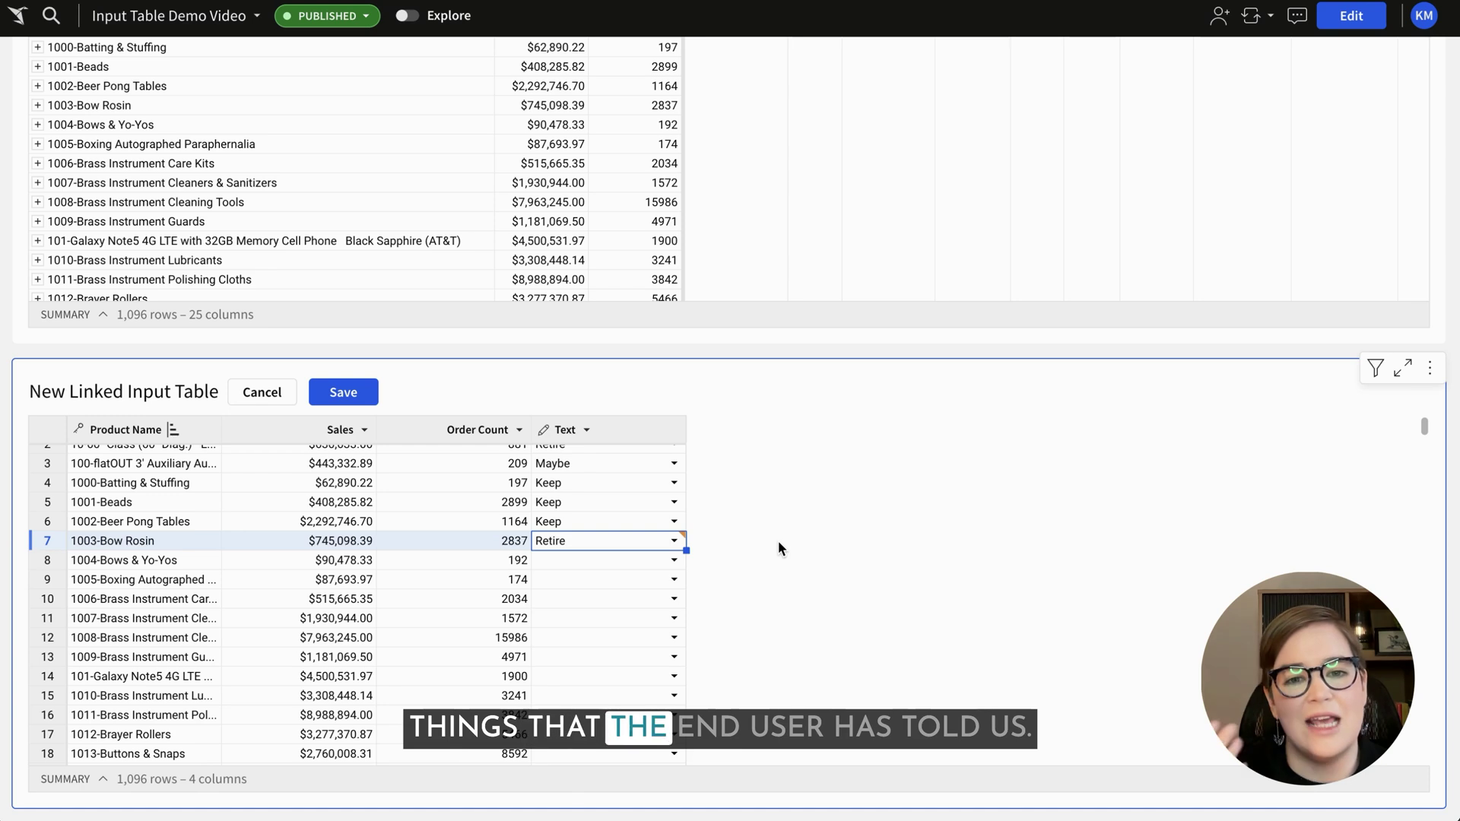
pyautogui.click(339, 390)
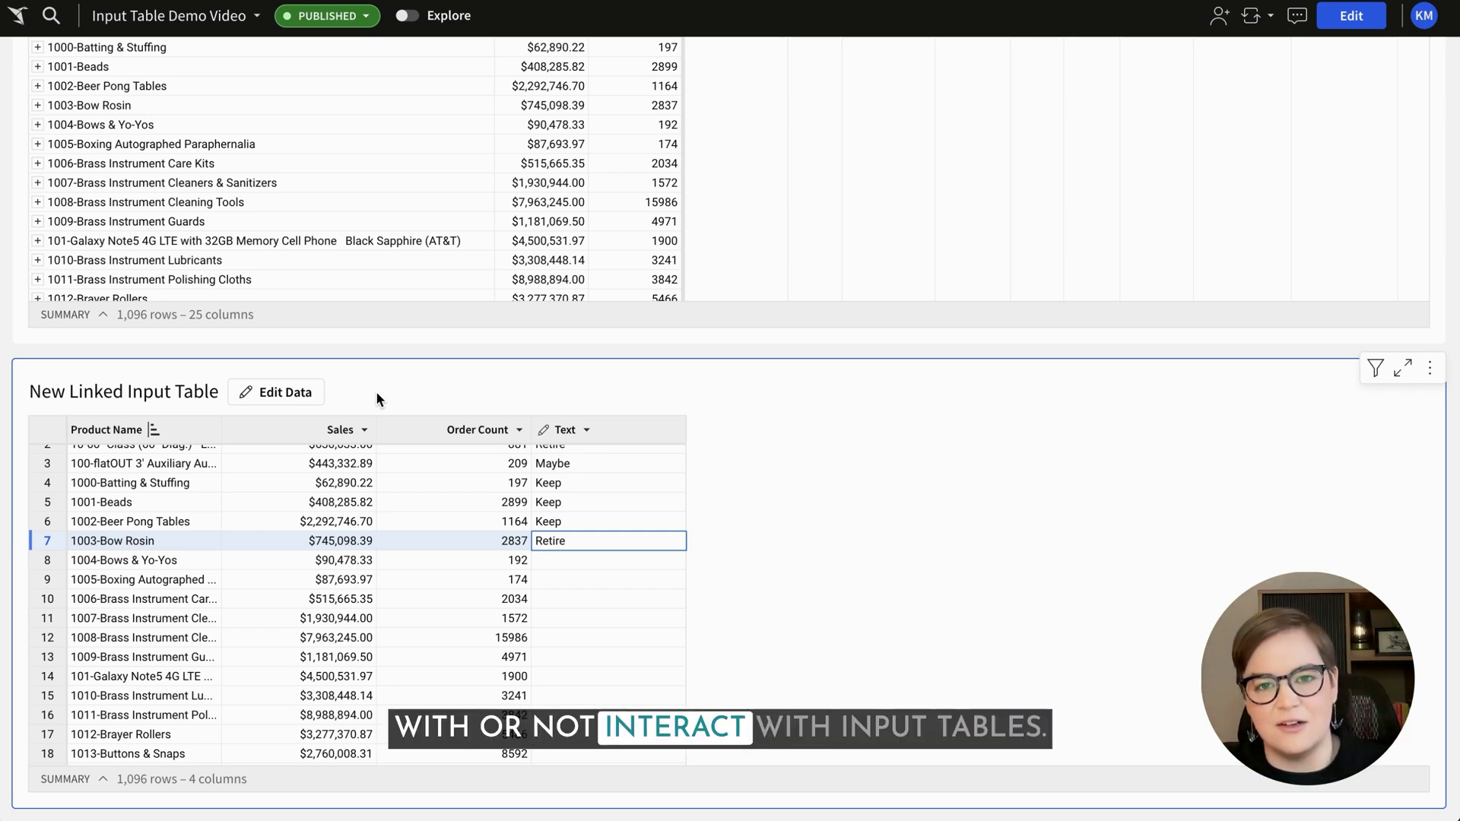
# Step: Return the workbook to editing and set the linked input table's data entry permission to "Editable in draft"
pyautogui.click(1351, 16)
pyautogui.click(656, 428)
pyautogui.click(600, 487)
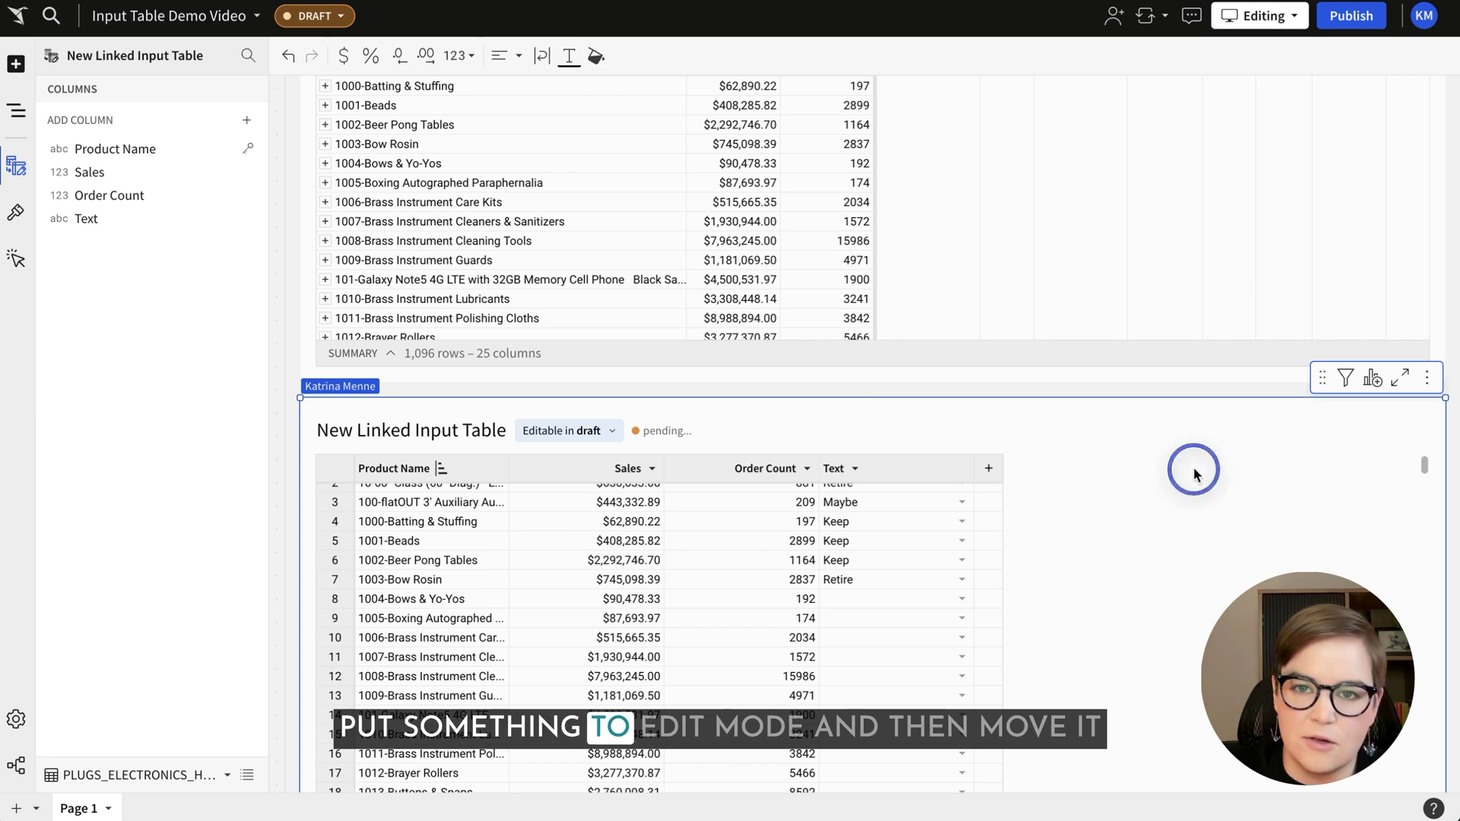